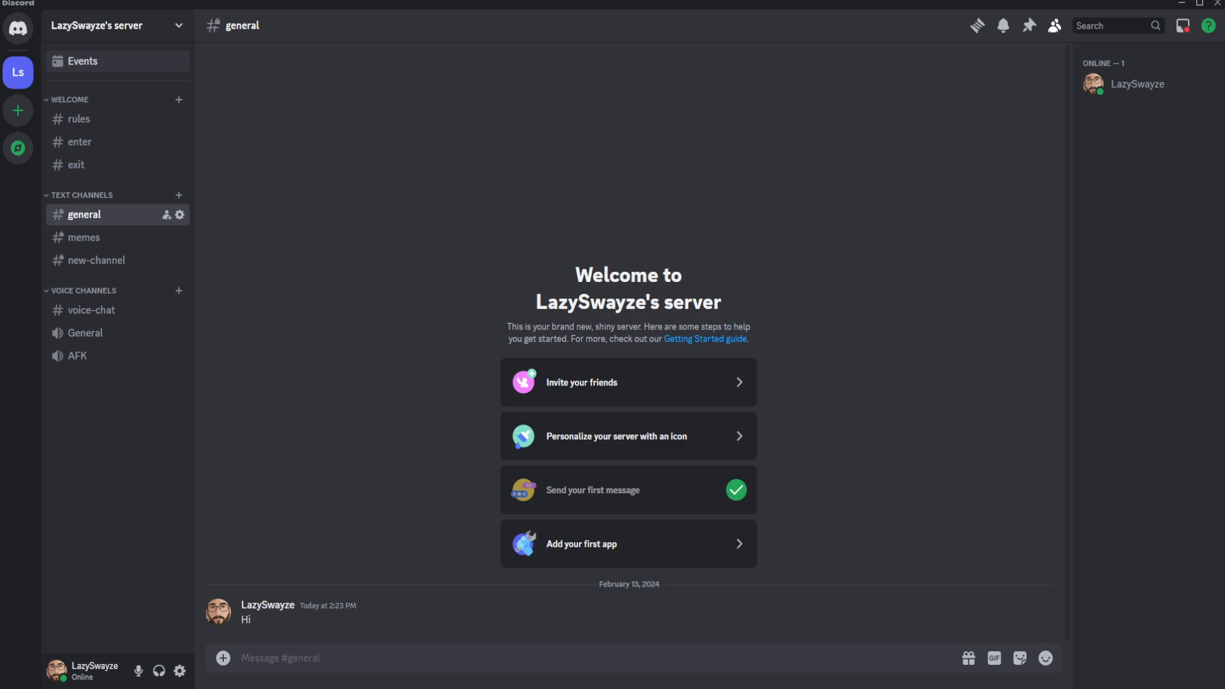
View the options for inviting friends to the server, then close the invitation dialog.
click(139, 25)
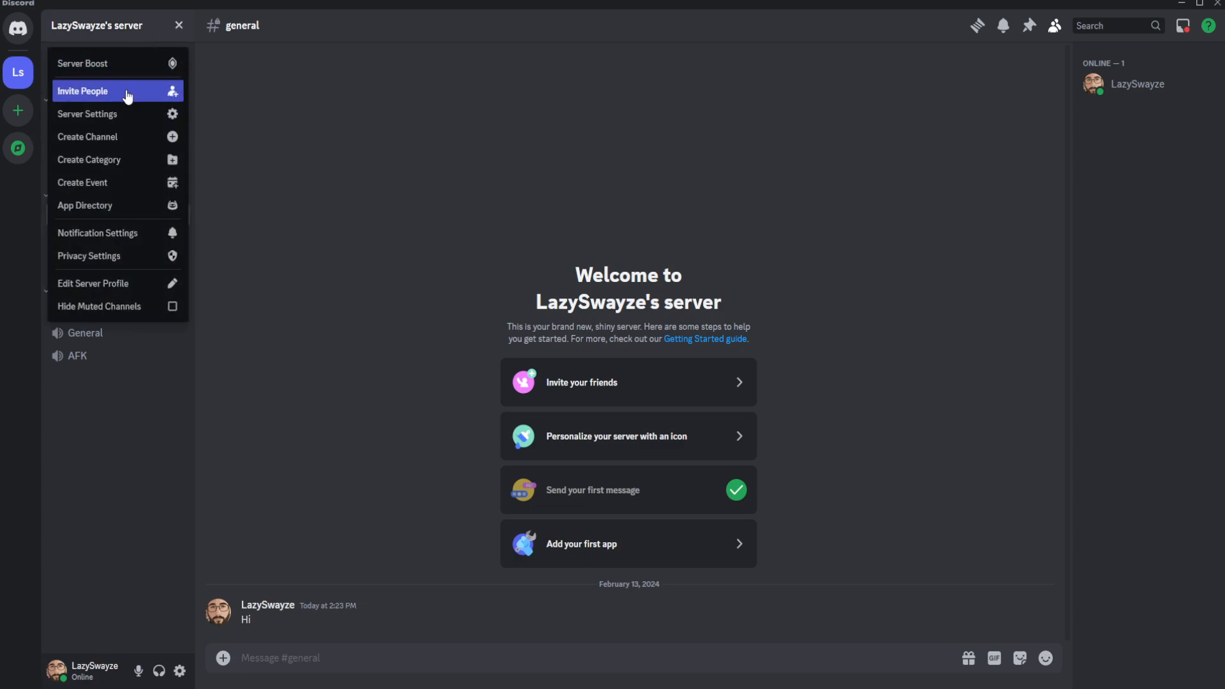
click(127, 95)
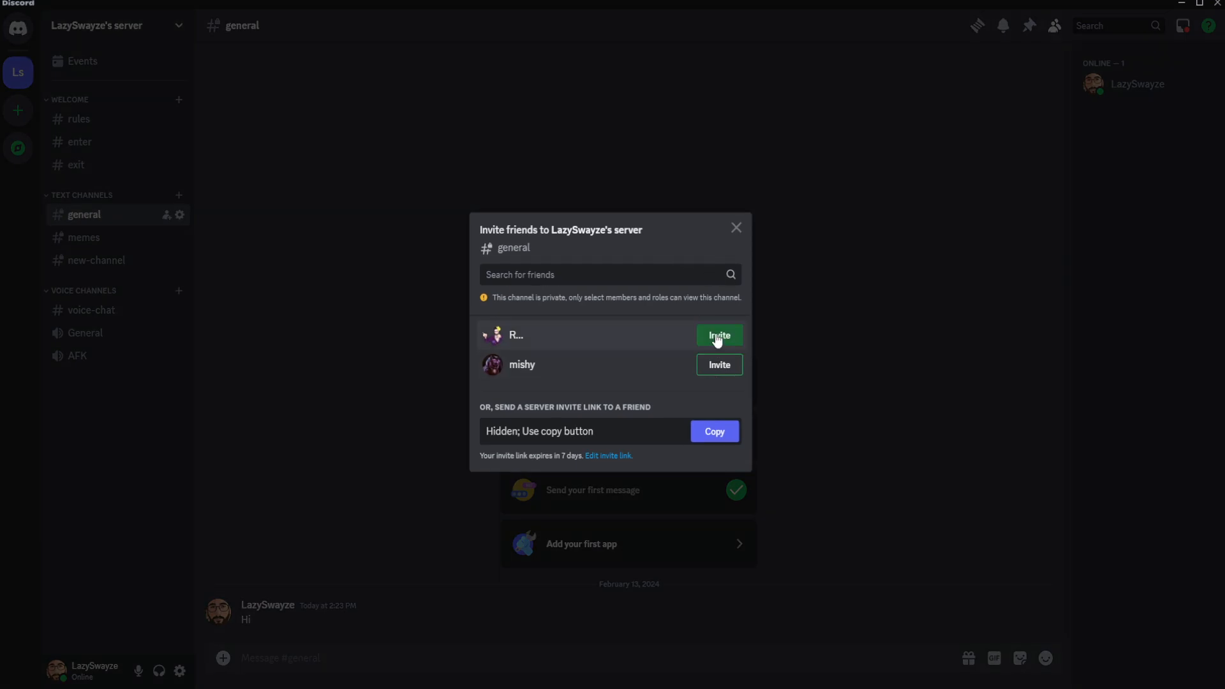
click(353, 216)
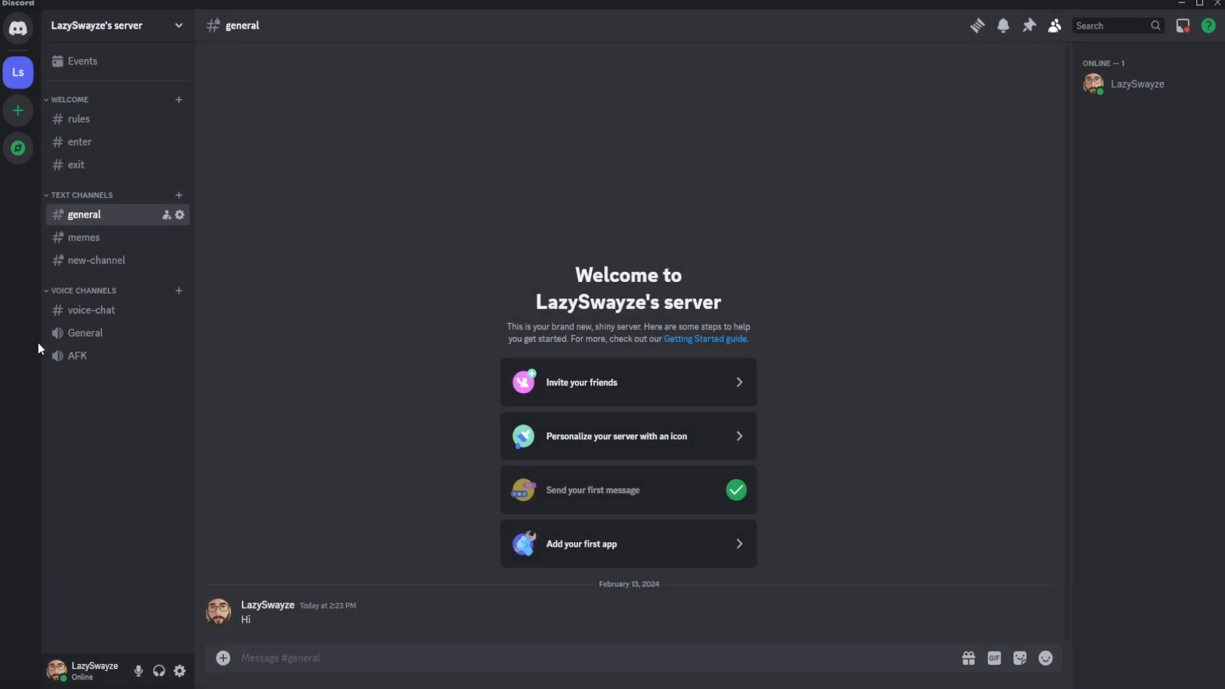
Check the enter and rules channels, and greet the newly joined member in #enter with a wave sticker.
click(96, 146)
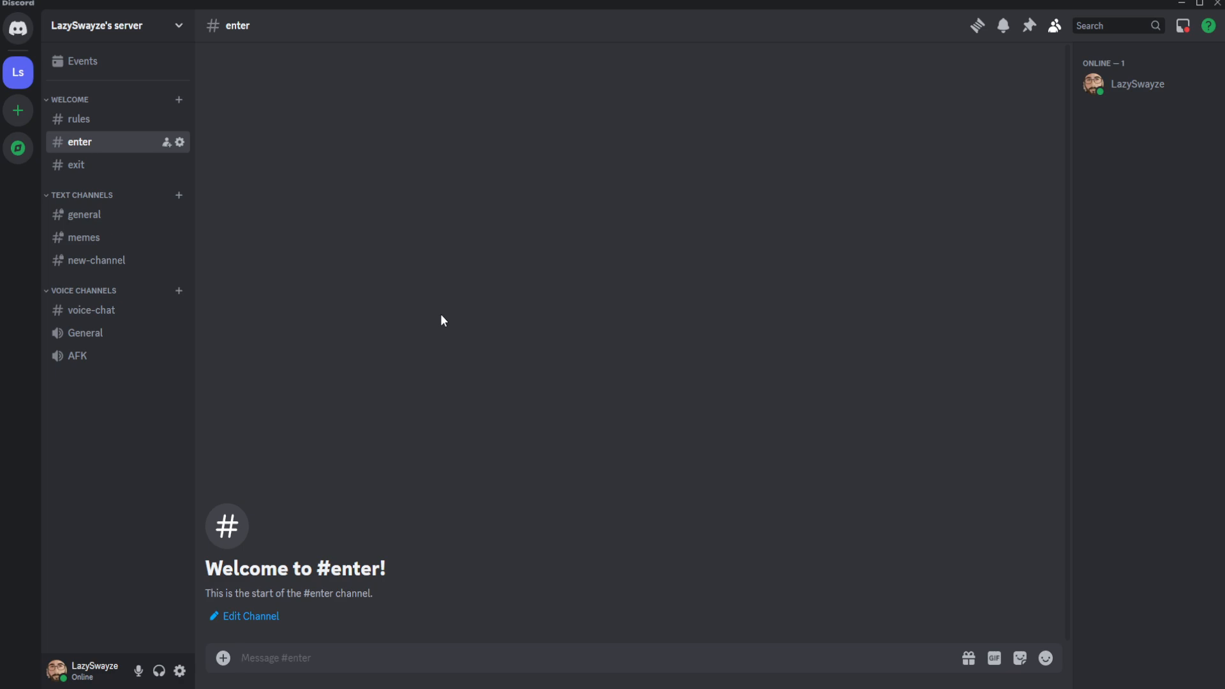
click(88, 126)
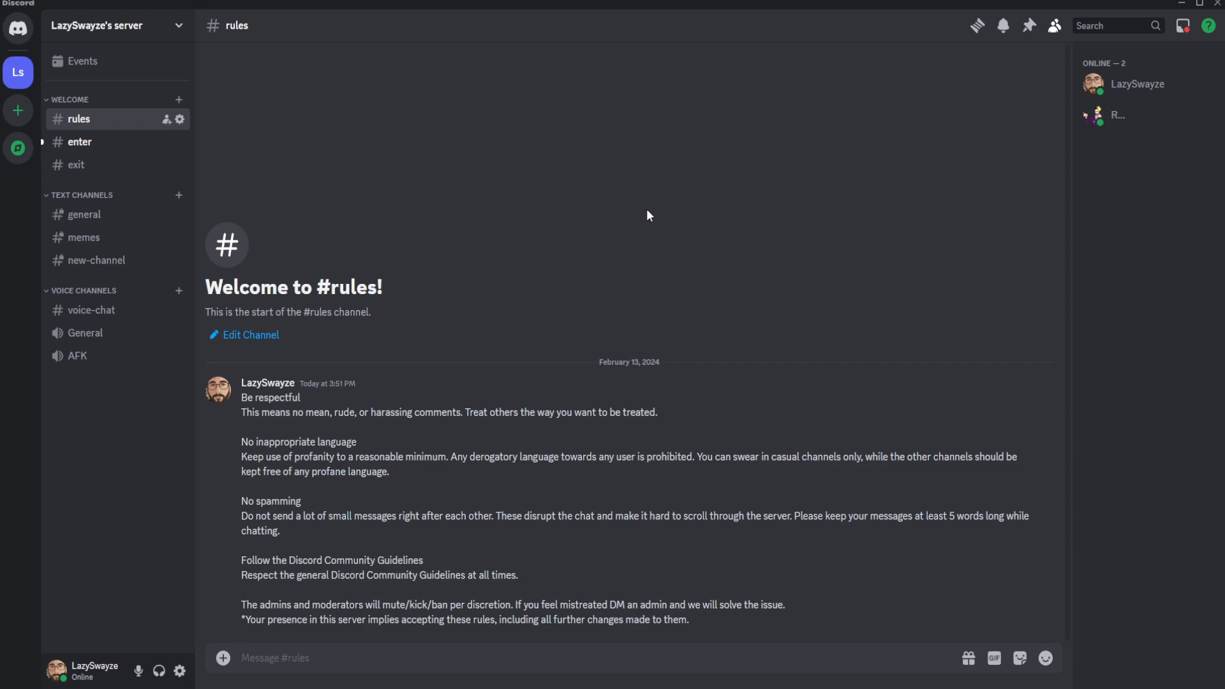
click(102, 143)
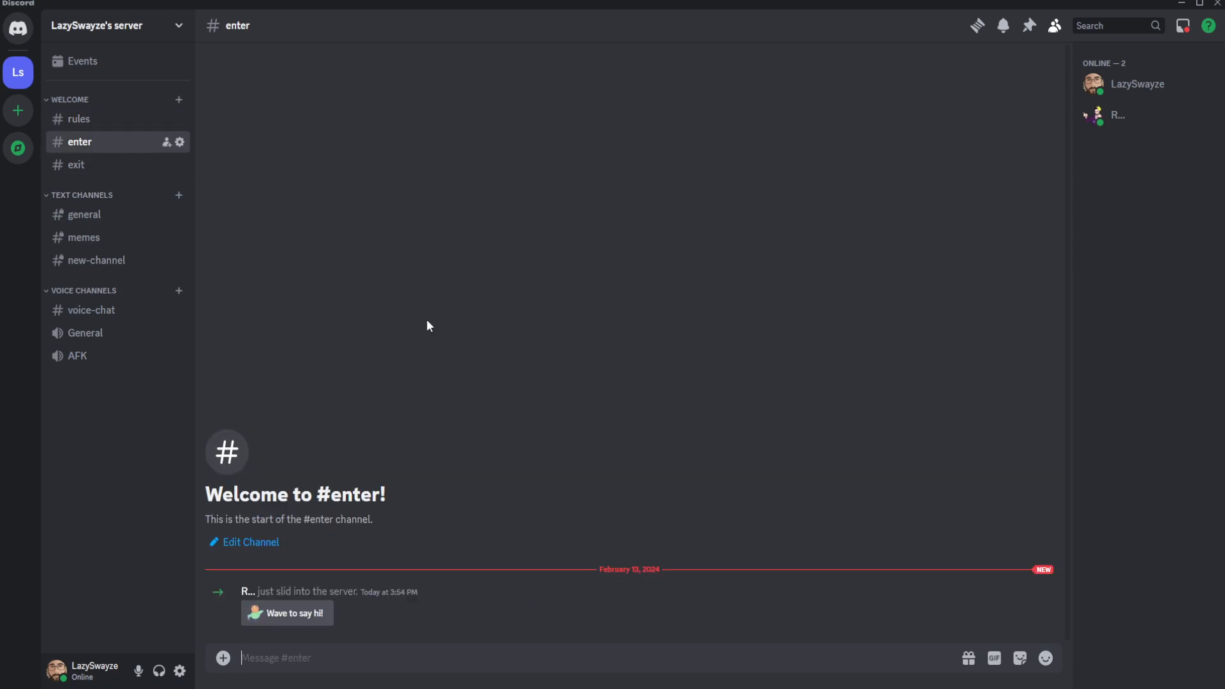
click(296, 612)
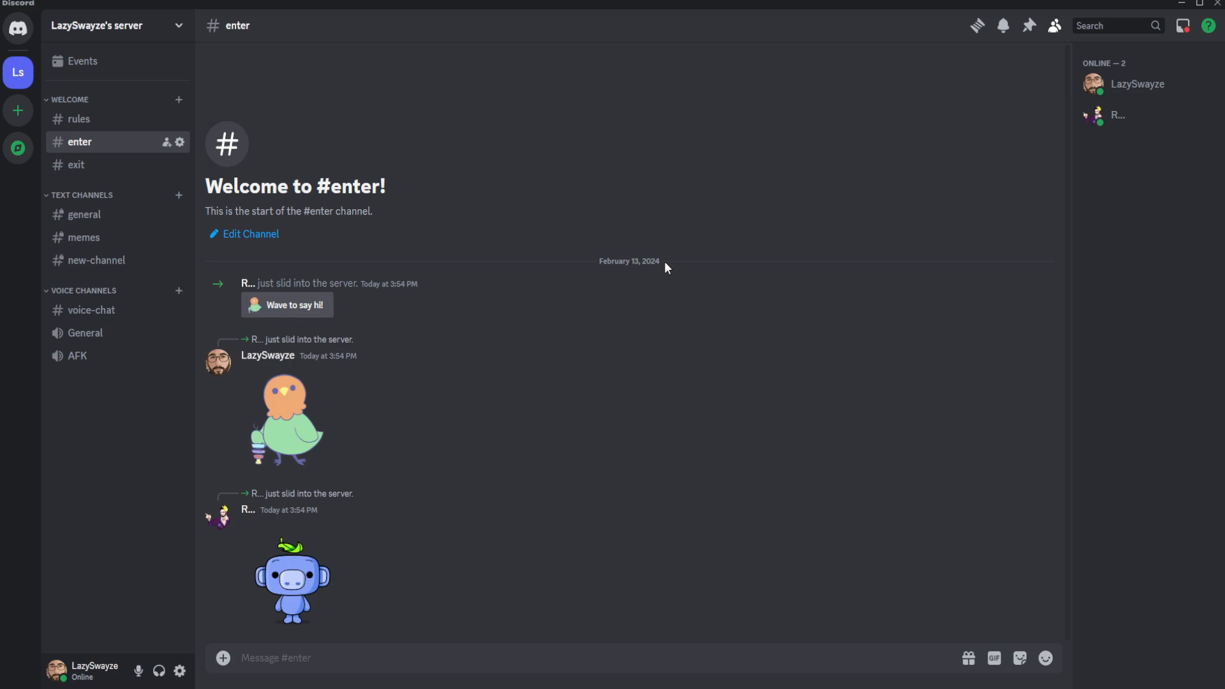
Begin the Community Server setup in the server settings, requiring a verified email and scanning media content from all members.
click(151, 26)
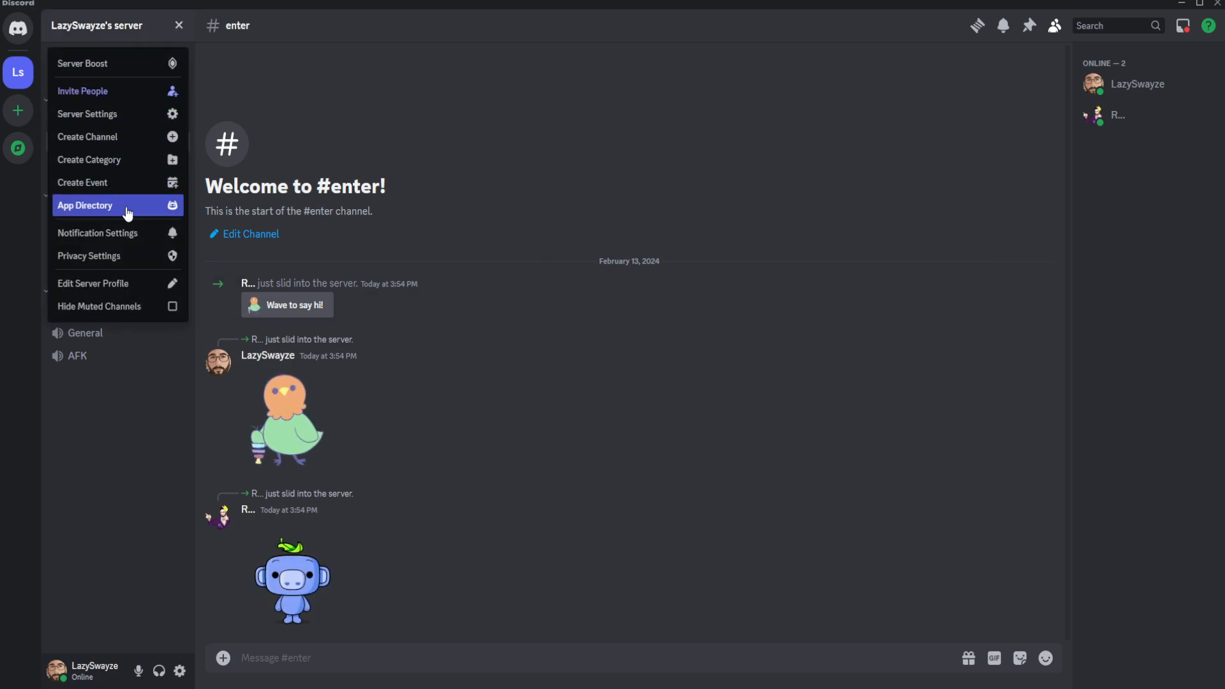
click(119, 115)
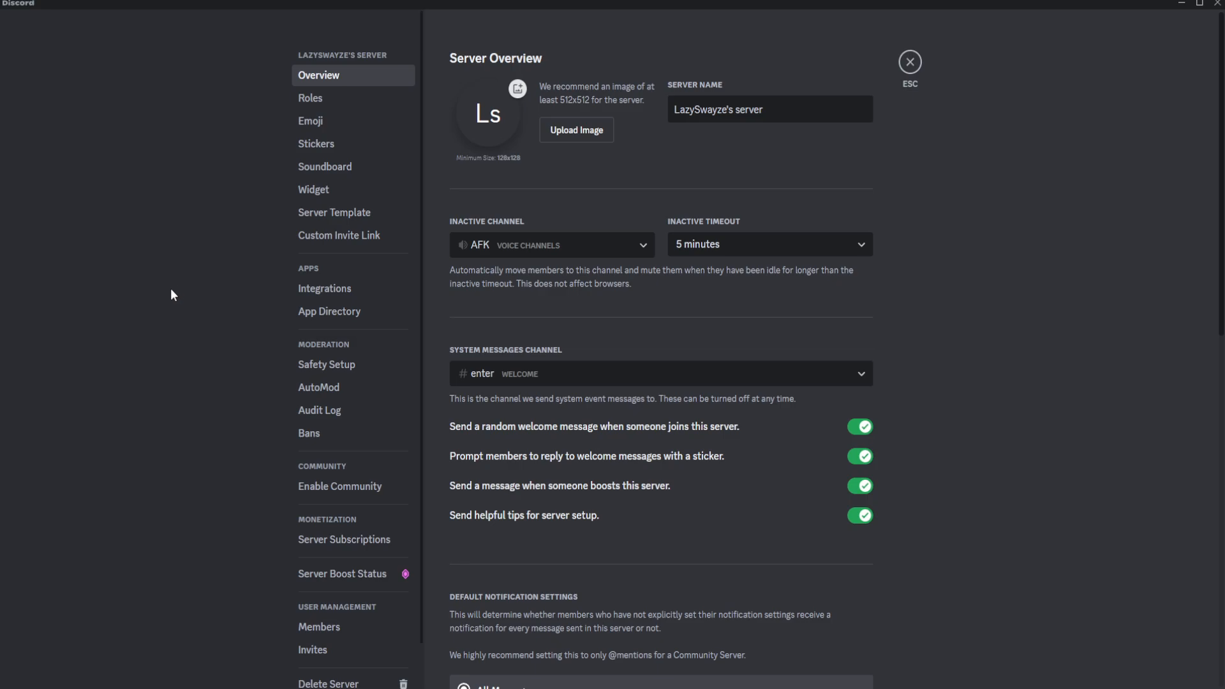
click(345, 489)
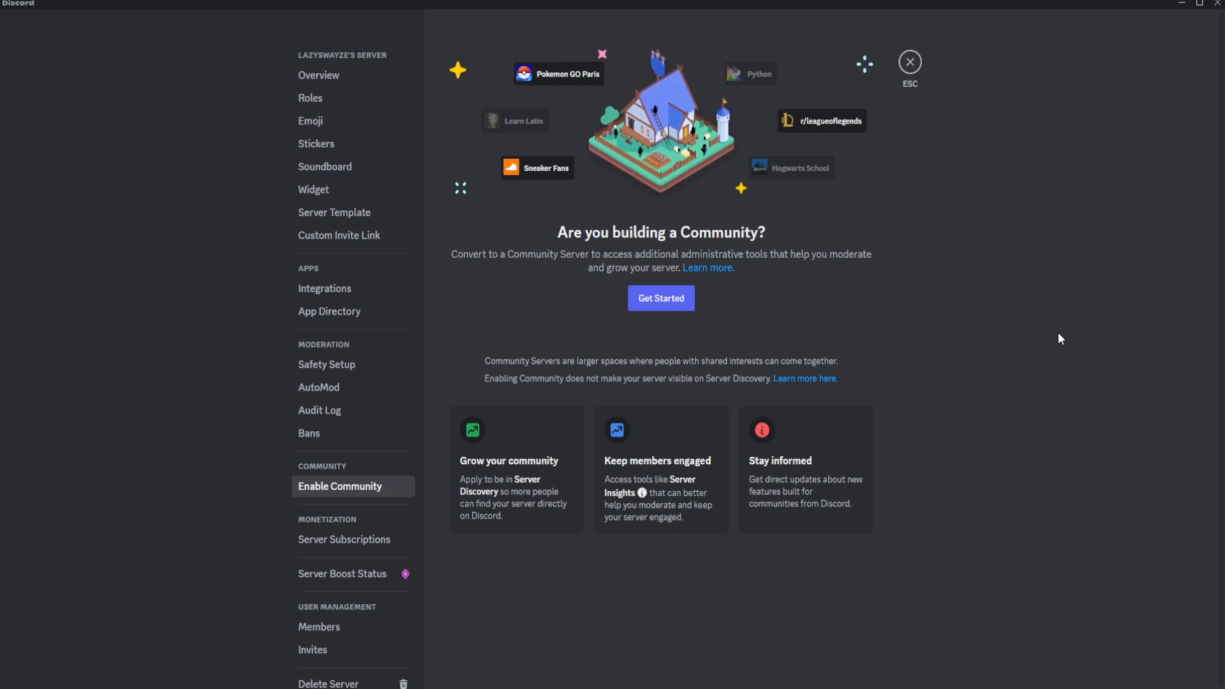
click(662, 298)
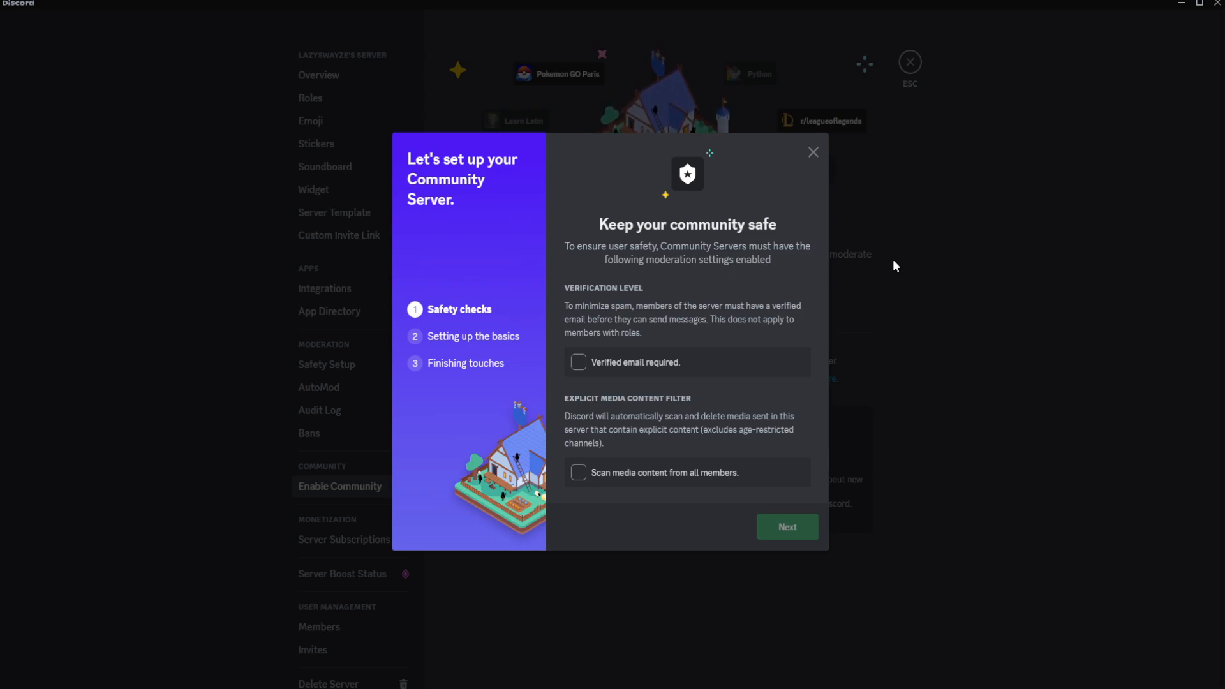
click(578, 361)
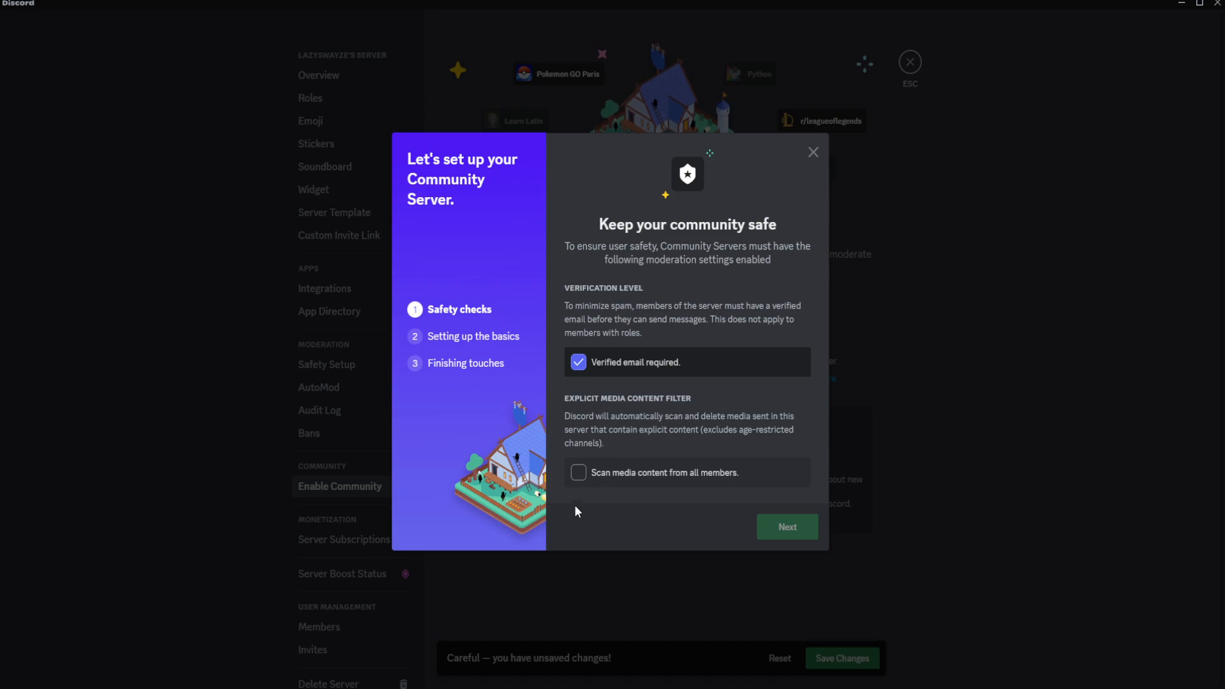
click(577, 473)
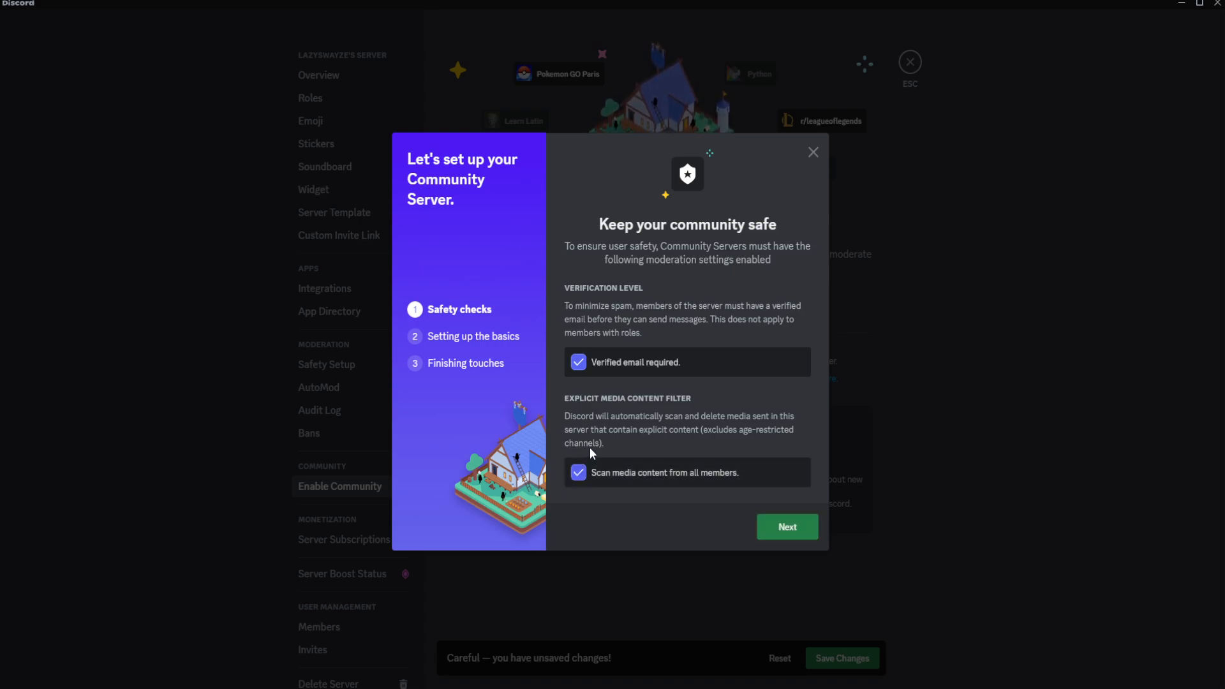
click(778, 533)
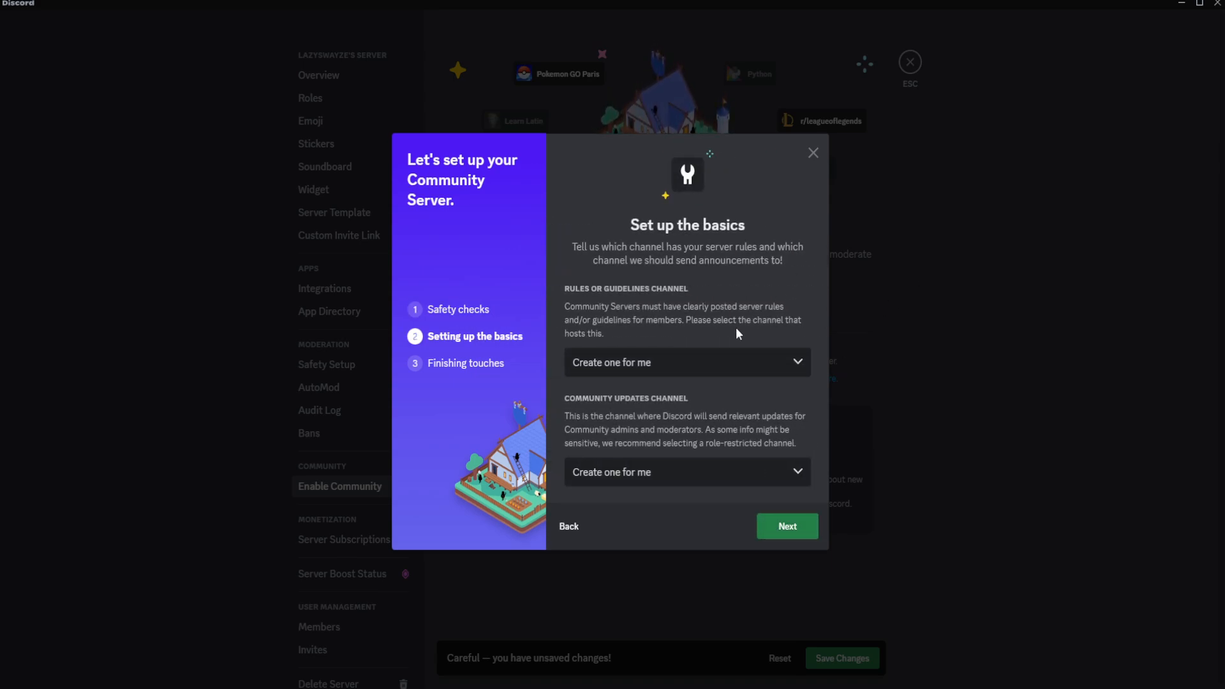
Complete the Community setup with #rules as the rules channel and "Create one for me" for community updates, accepting the guidelines.
click(681, 365)
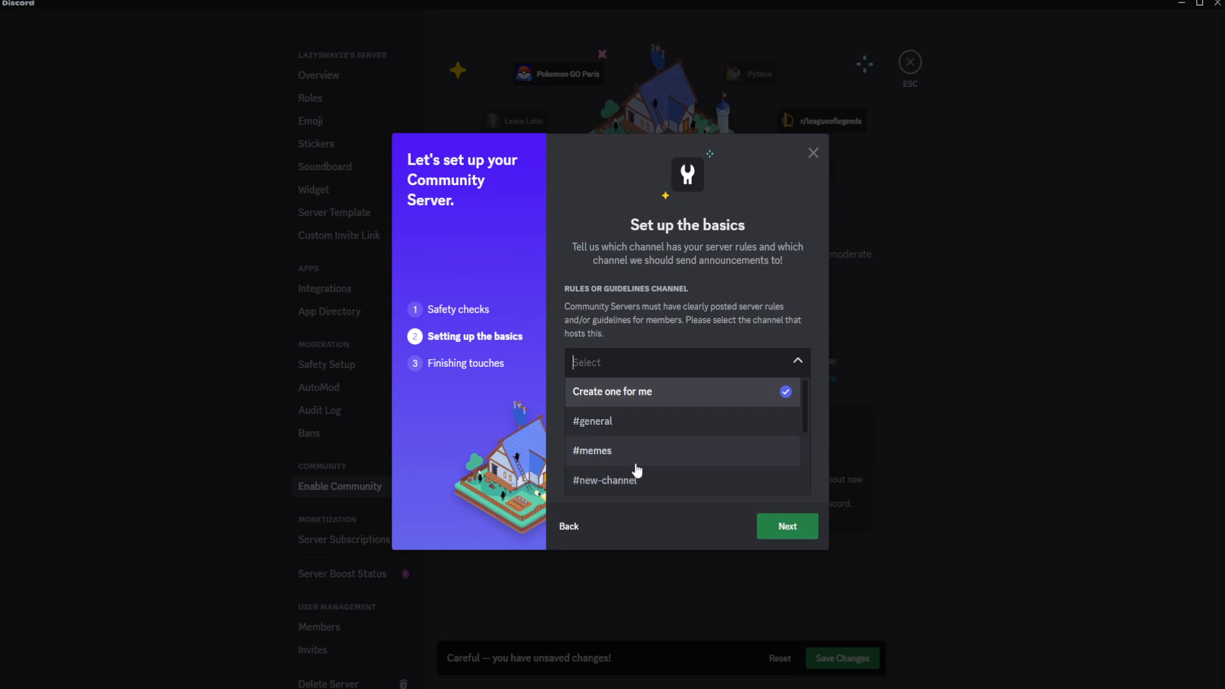
scroll(638, 470, down, 2)
click(616, 422)
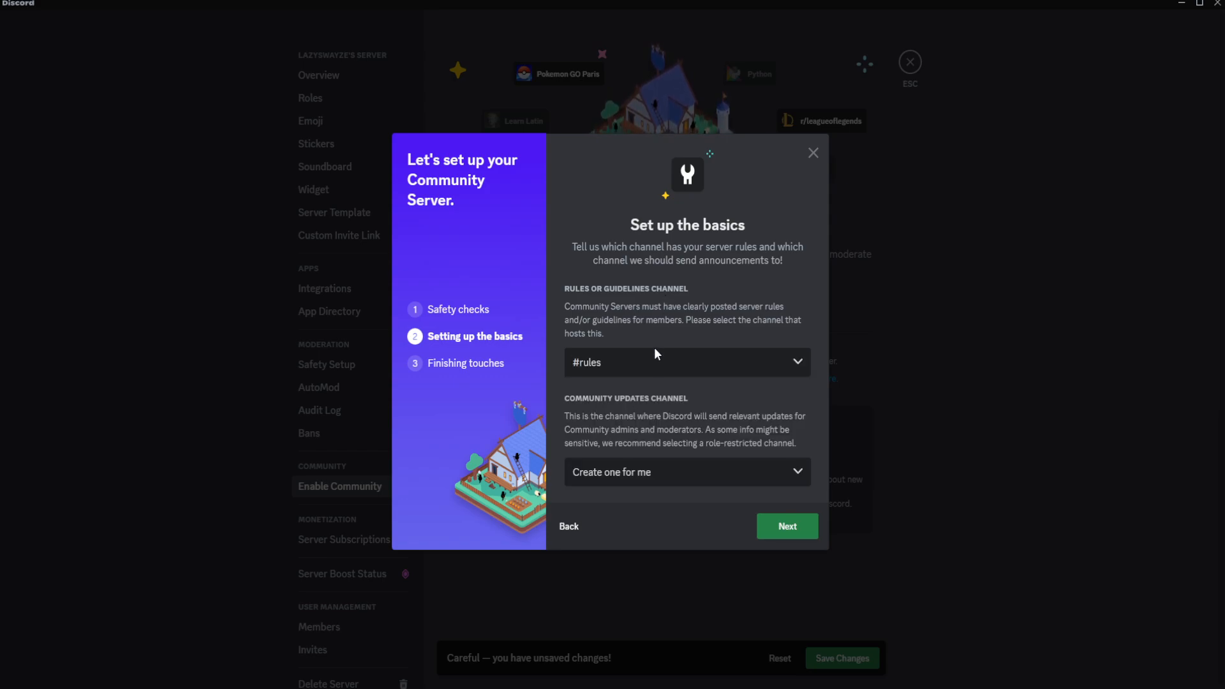
click(721, 468)
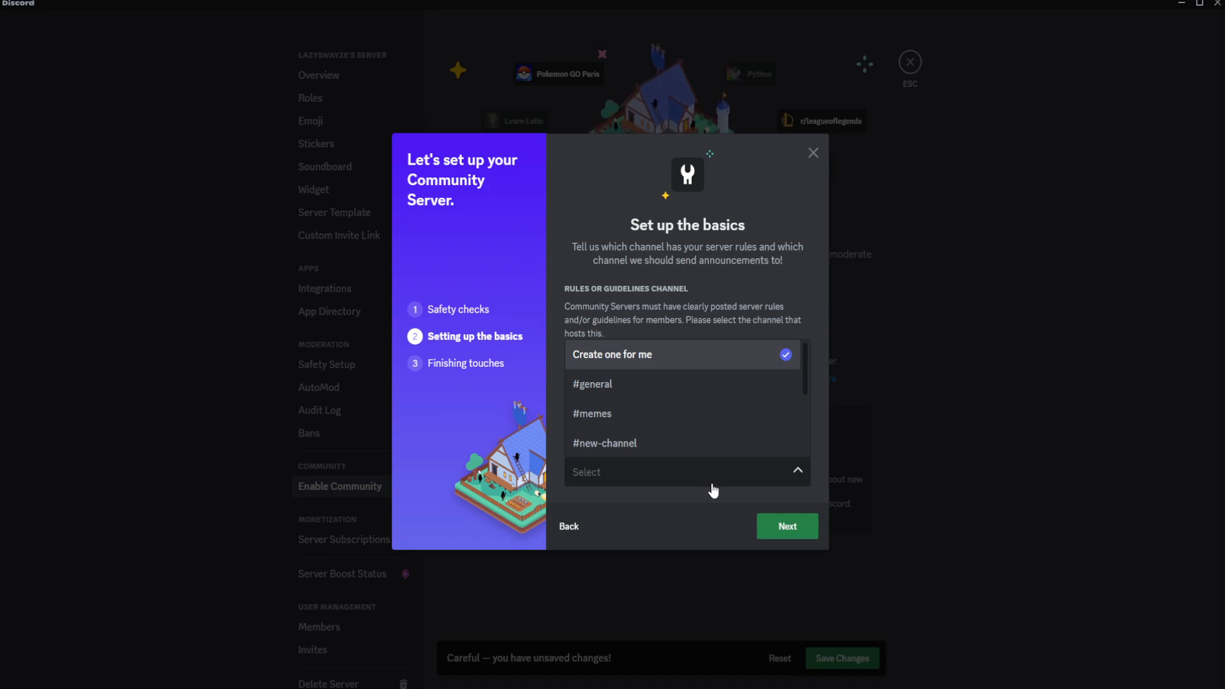
click(707, 530)
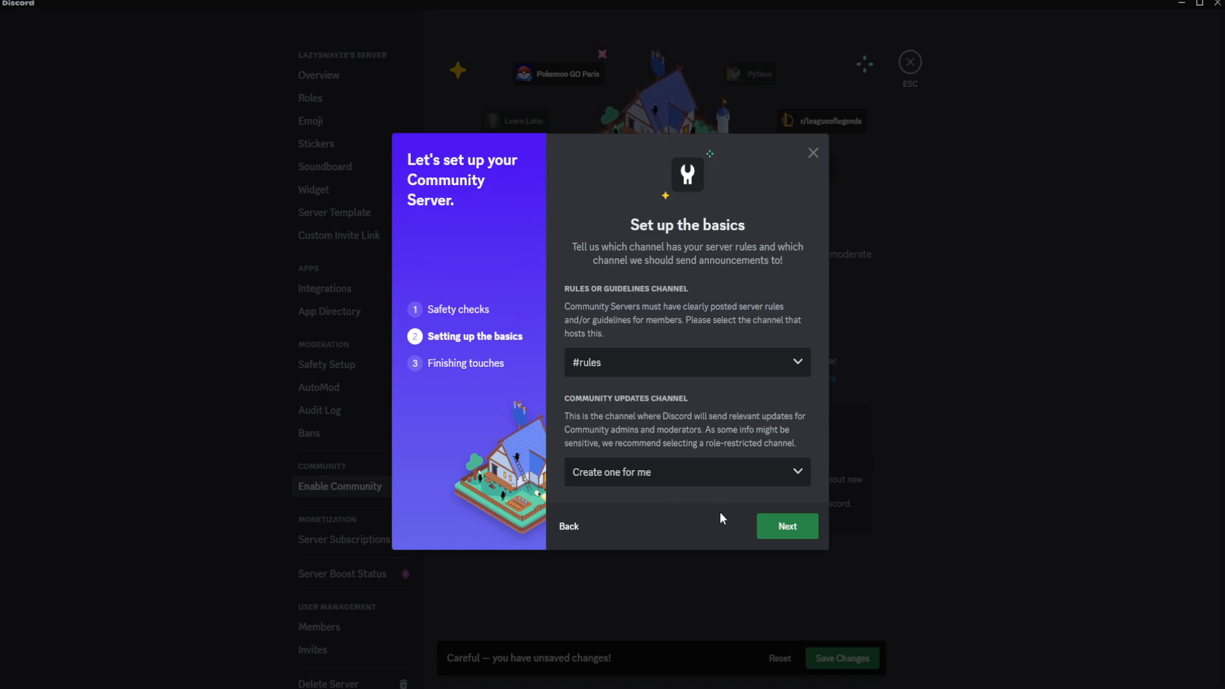
click(782, 531)
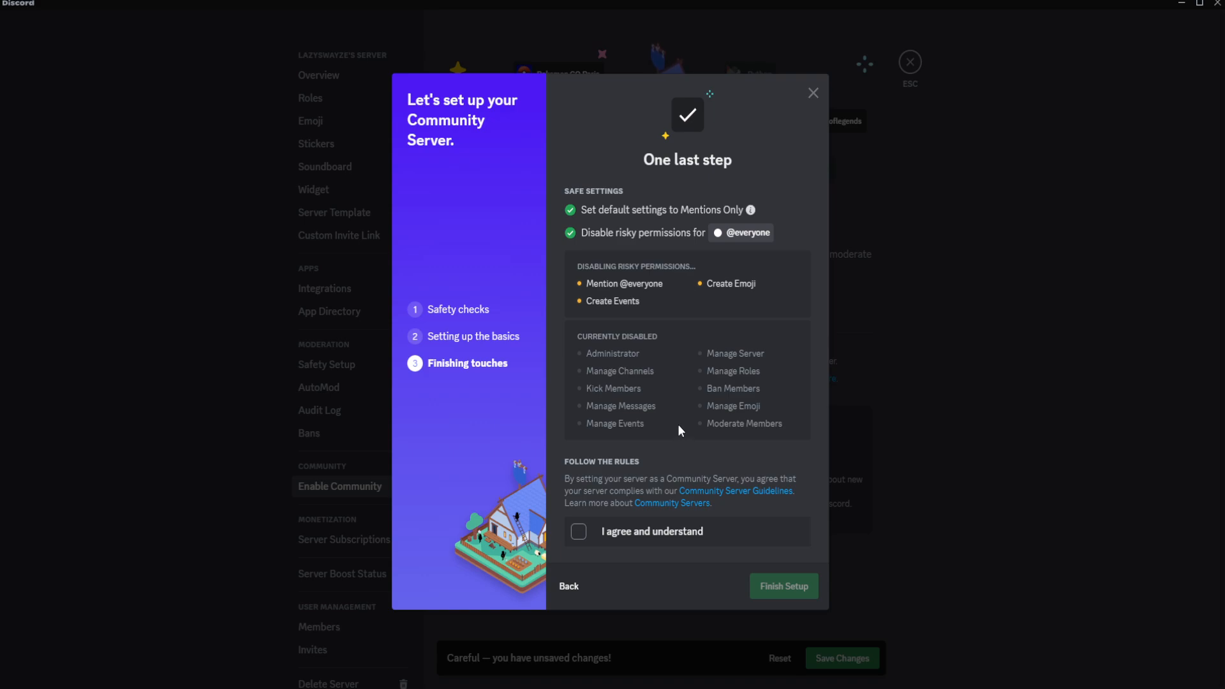
click(634, 535)
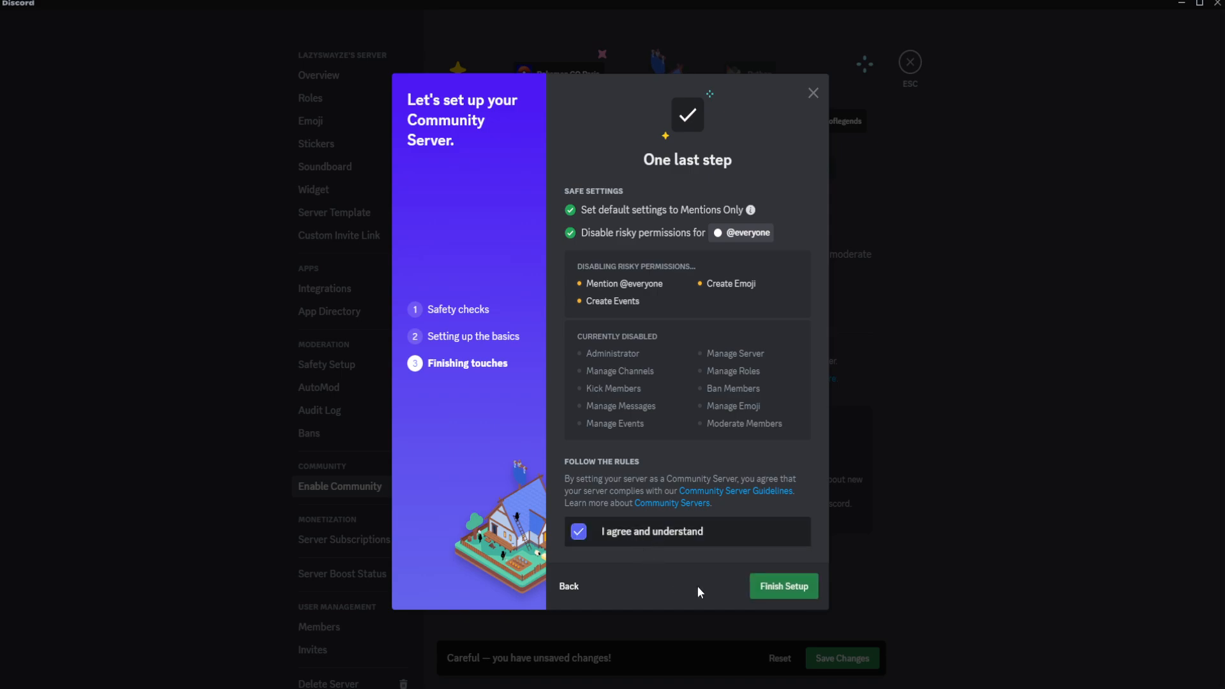
click(779, 592)
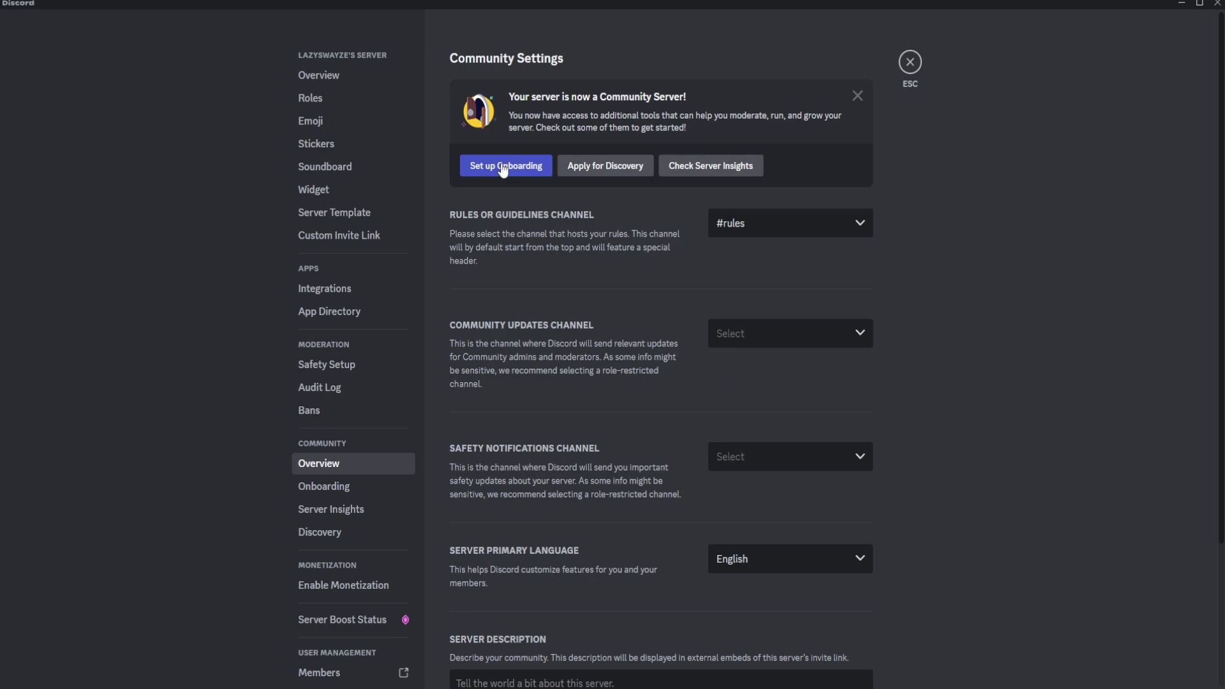
Set the server description to "A Server that is a Tutorial for discord." and save the changes.
scroll(530, 414, down, 3)
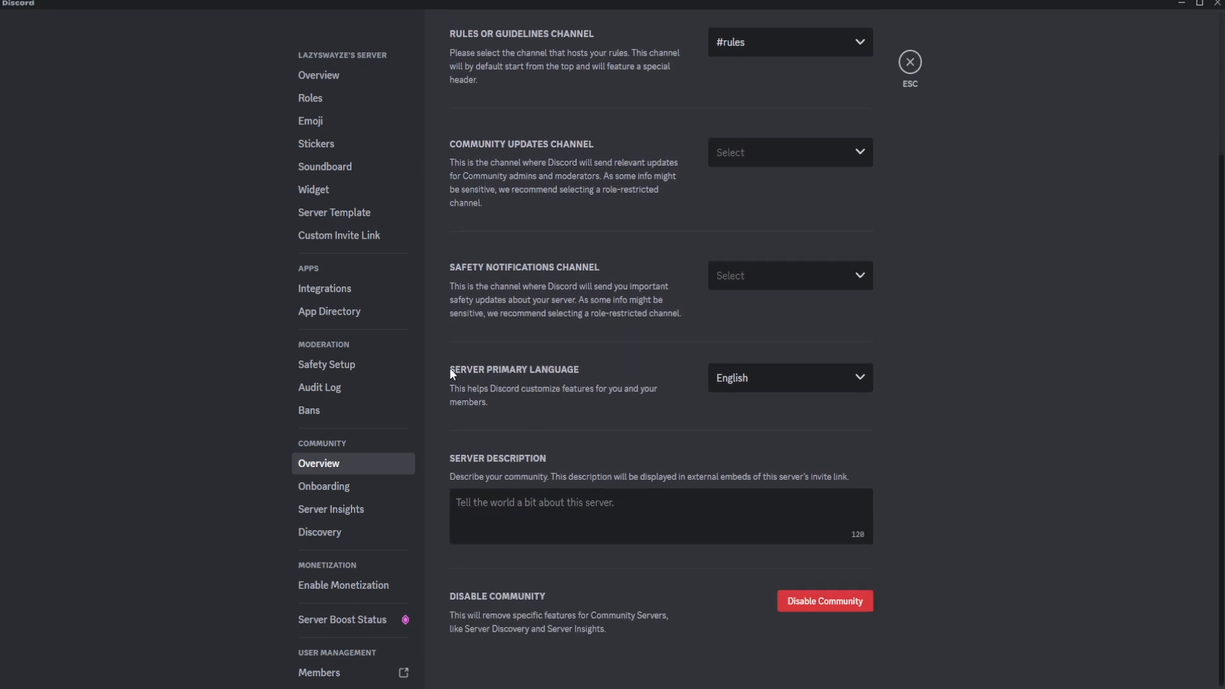
text(A )
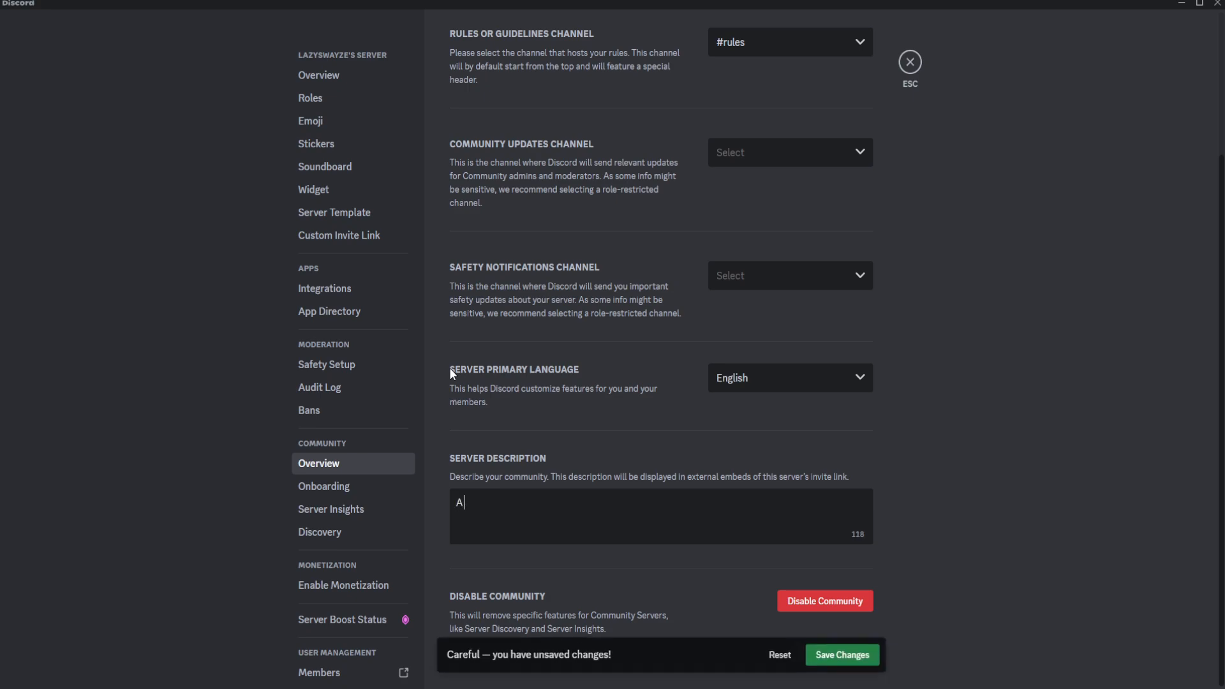
text(Server t)
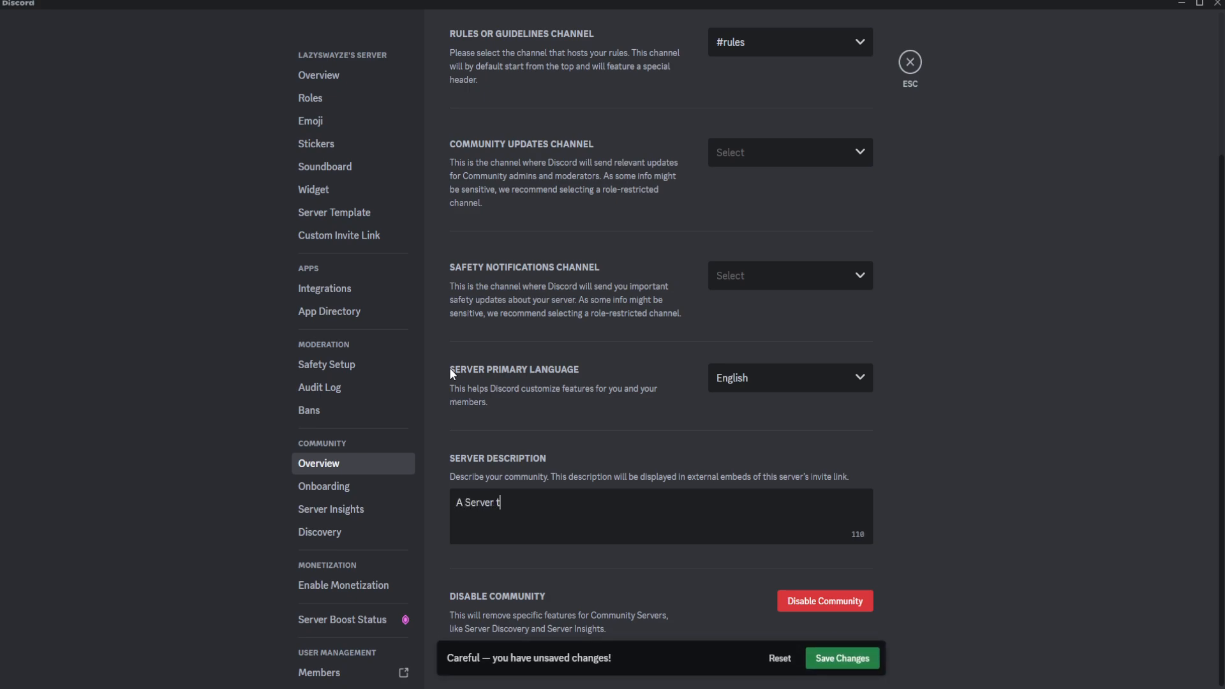
text(hat is a Tutorial for discord.)
scroll(561, 469, up, 3)
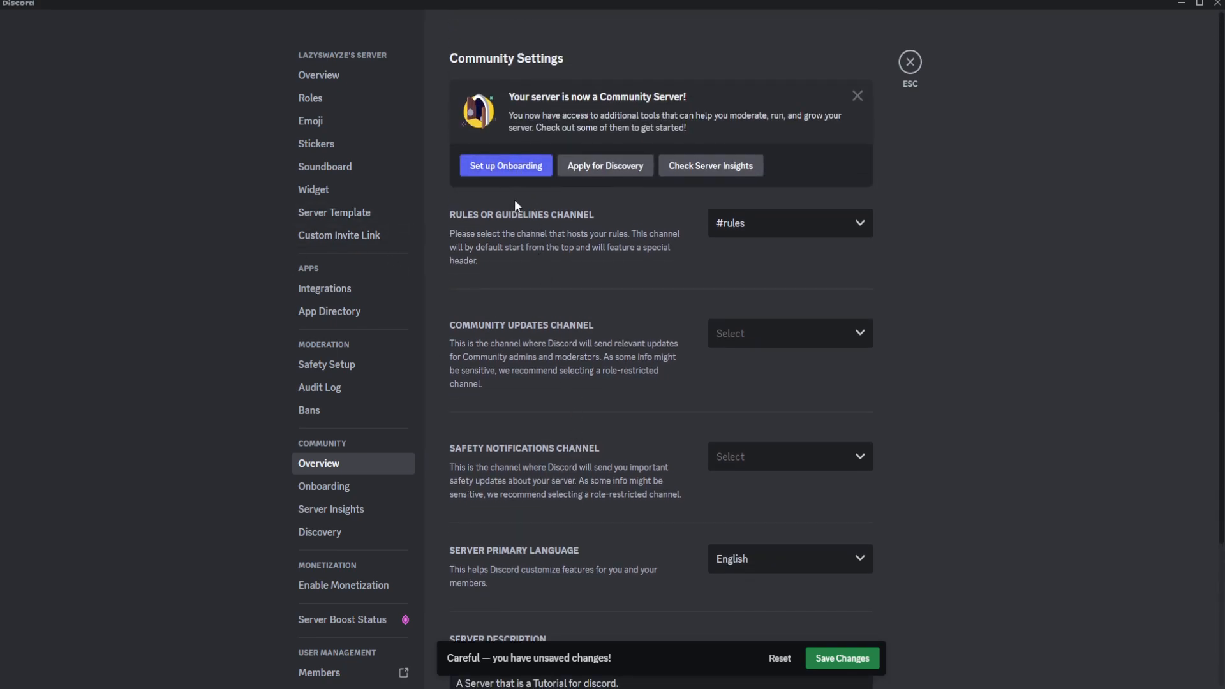
click(842, 657)
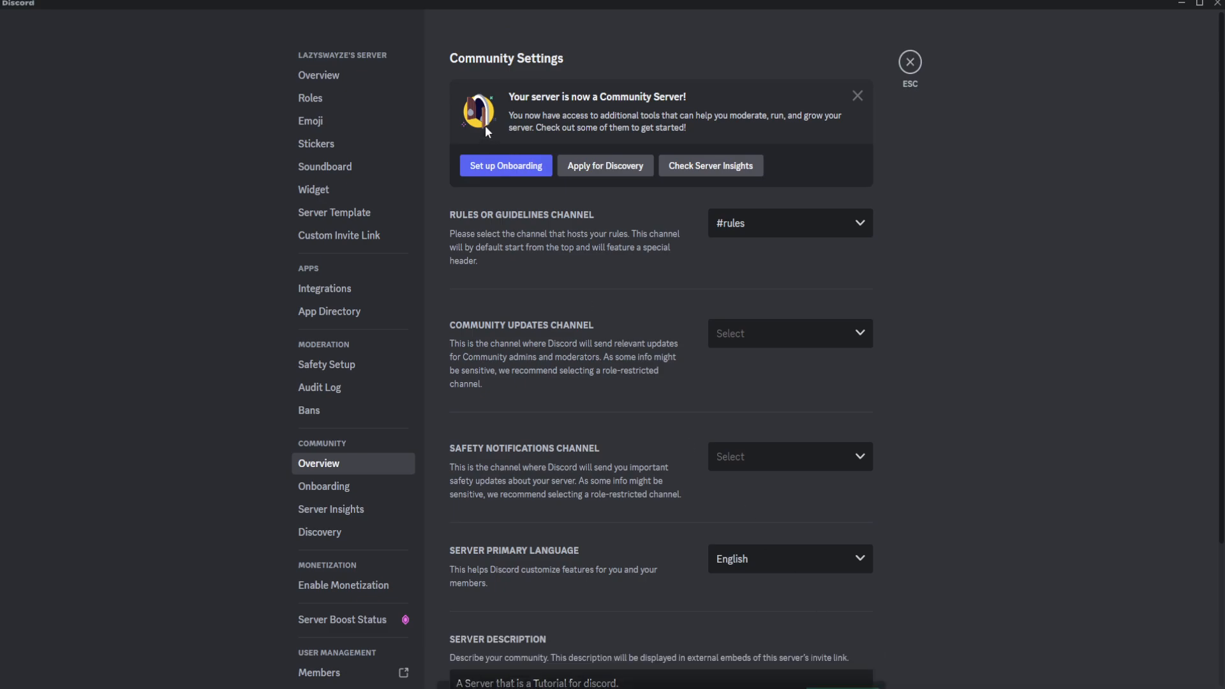
Review the overview of the Onboarding features and start the onboarding setup, dismissing the safety check introduction.
click(495, 169)
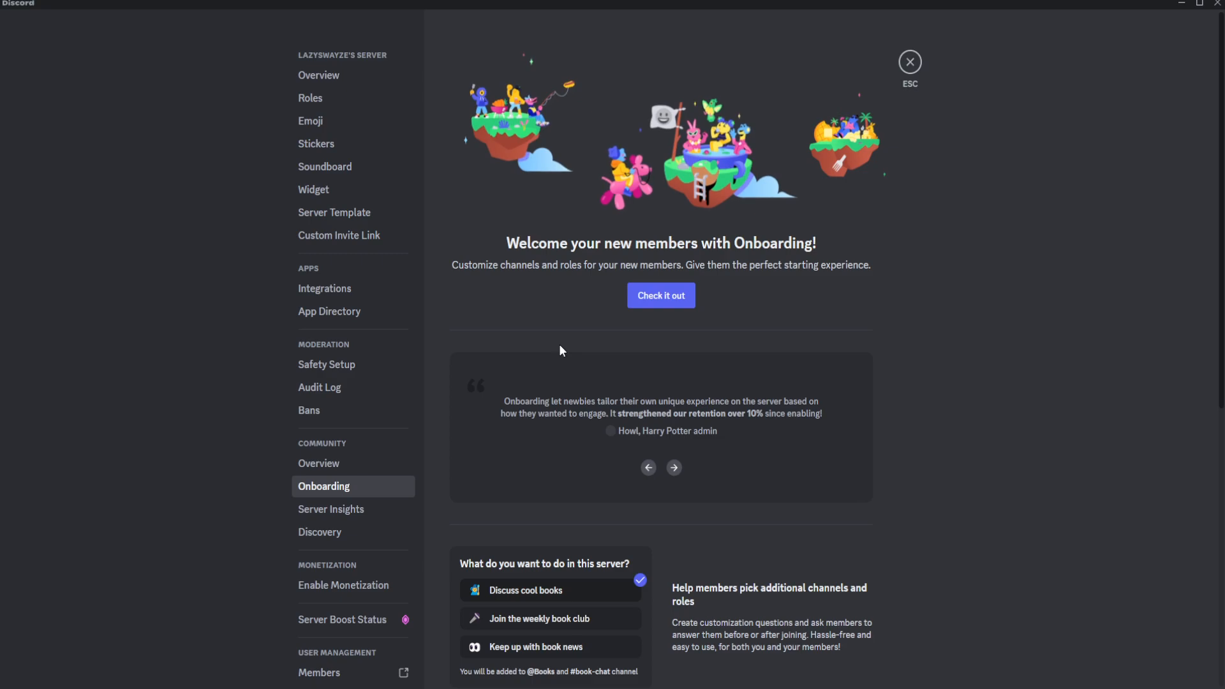
scroll(568, 344, down, 4)
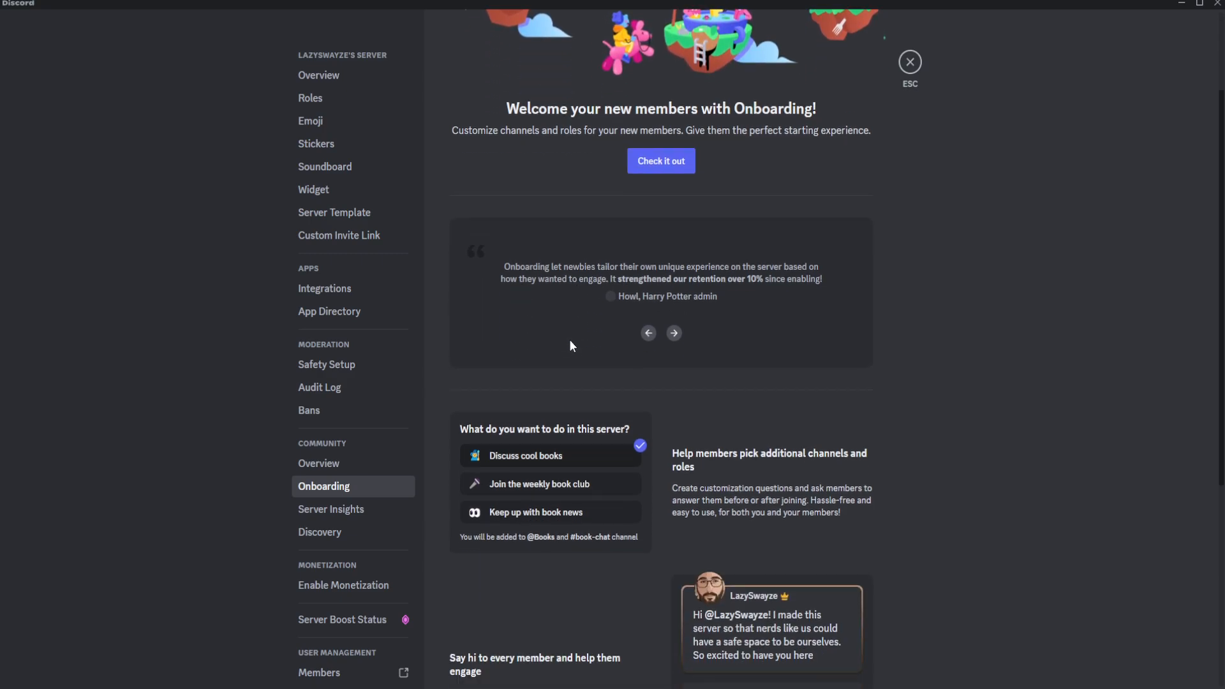
scroll(570, 421, down, 1)
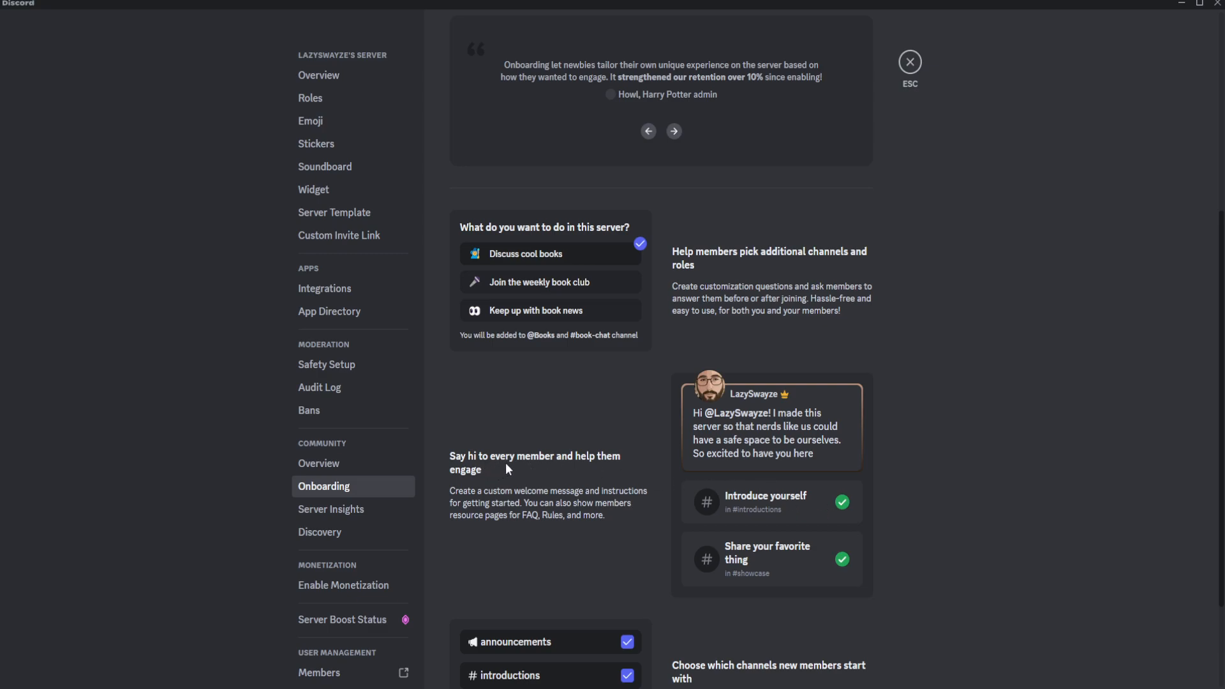
scroll(489, 499, down, 2)
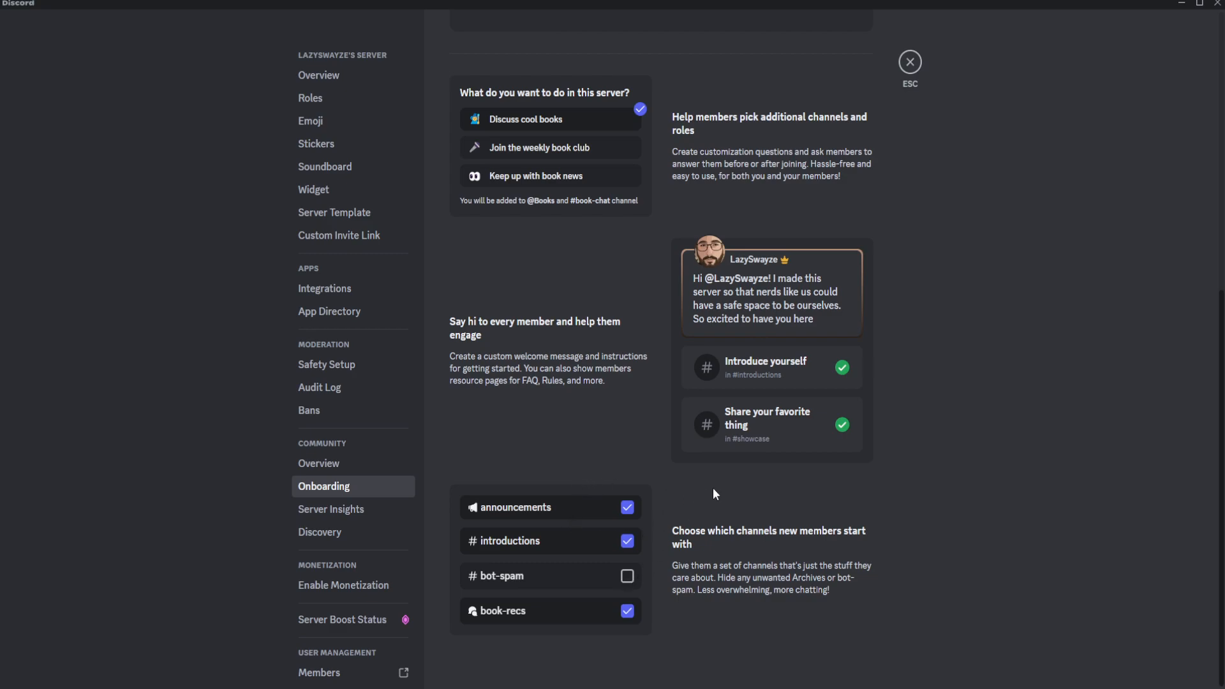
scroll(556, 430, up, 7)
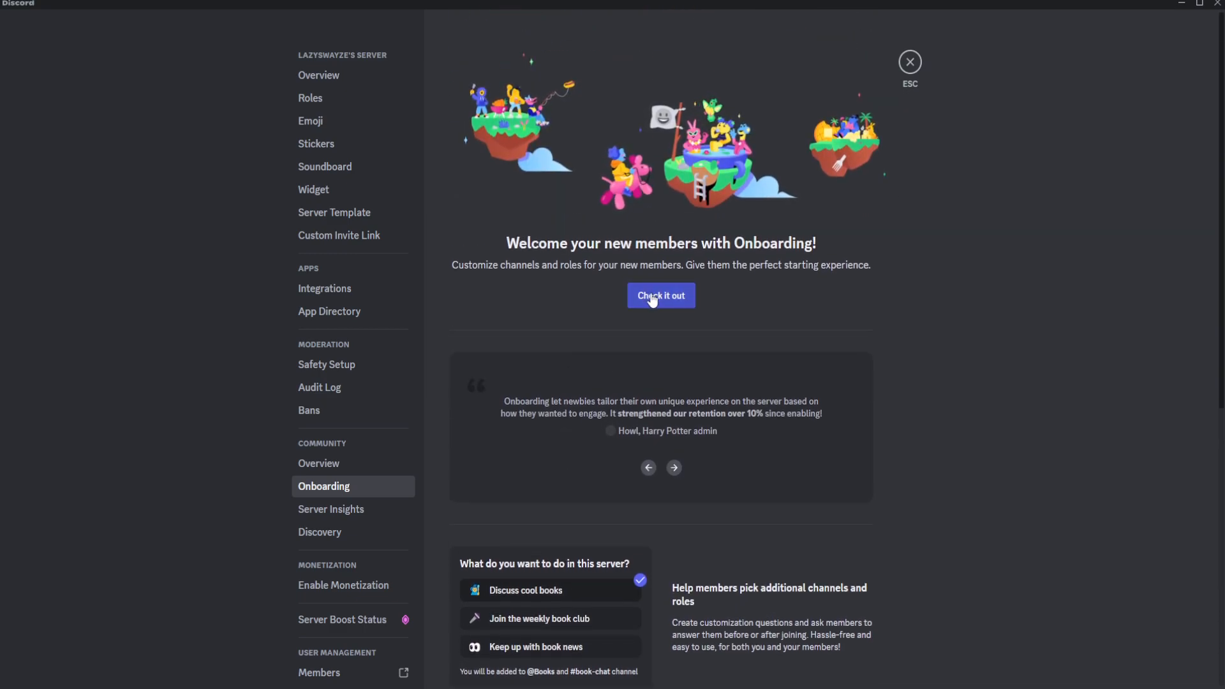
click(640, 300)
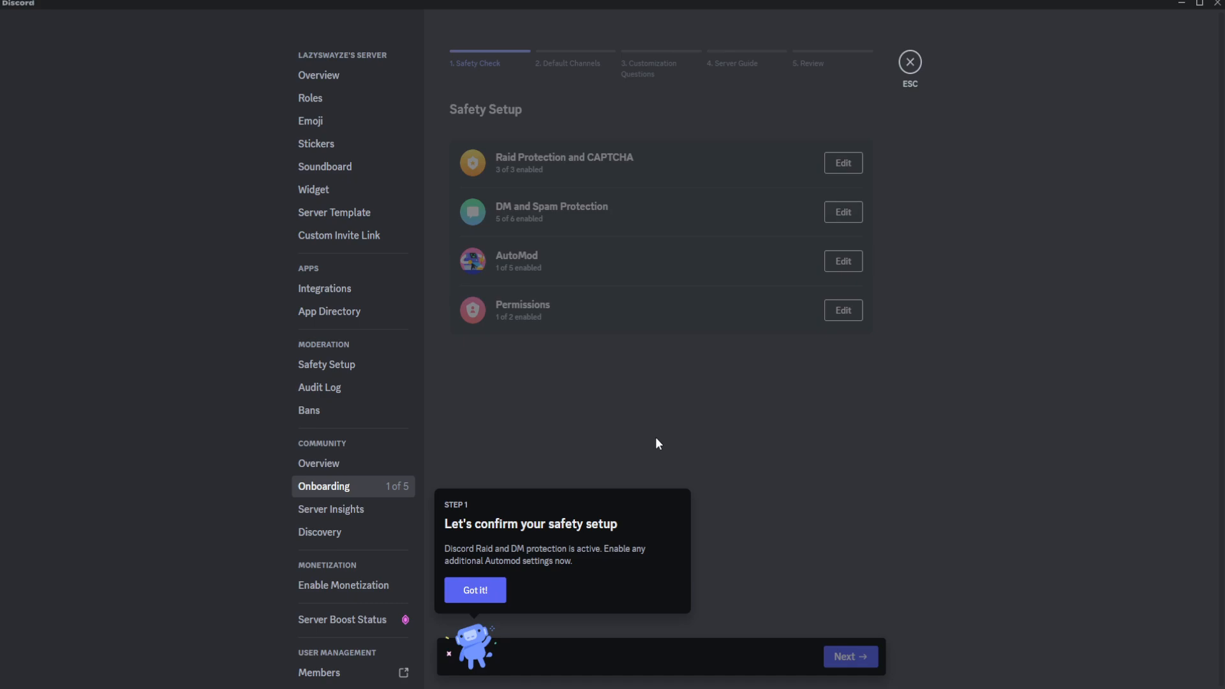
click(473, 592)
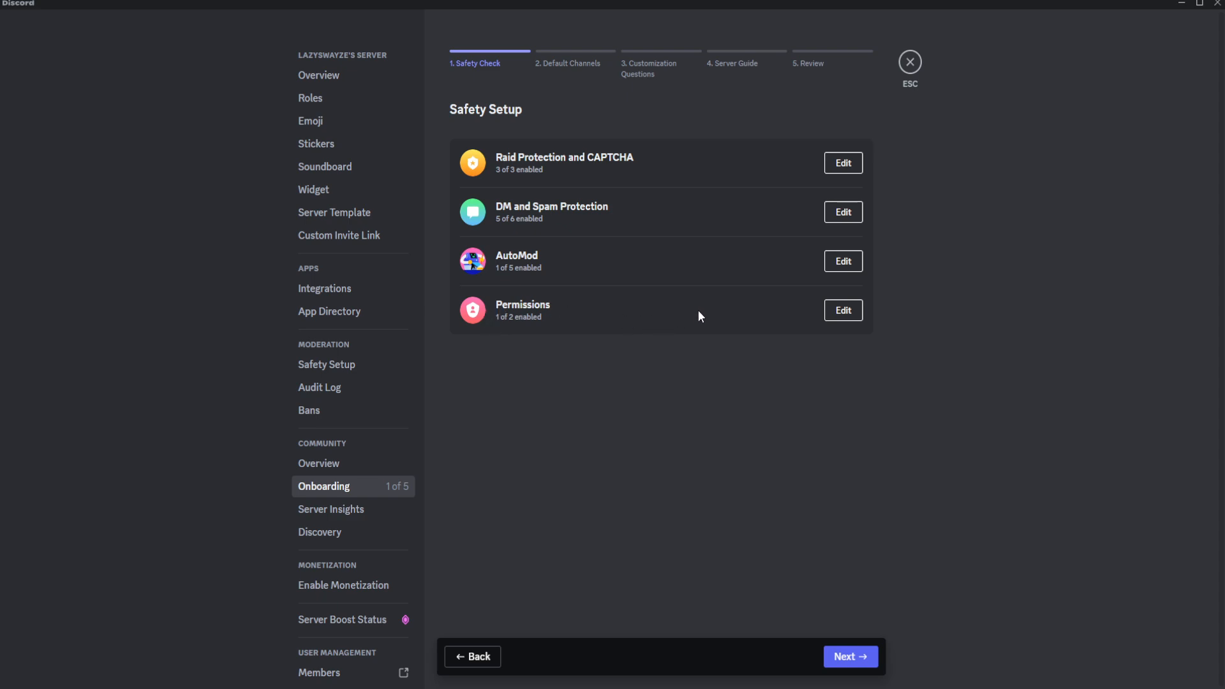
Set up the rule-acceptance requirement in DM and Spam Protection with the description "A tutorial Server for helping people learn about discord.".
click(849, 208)
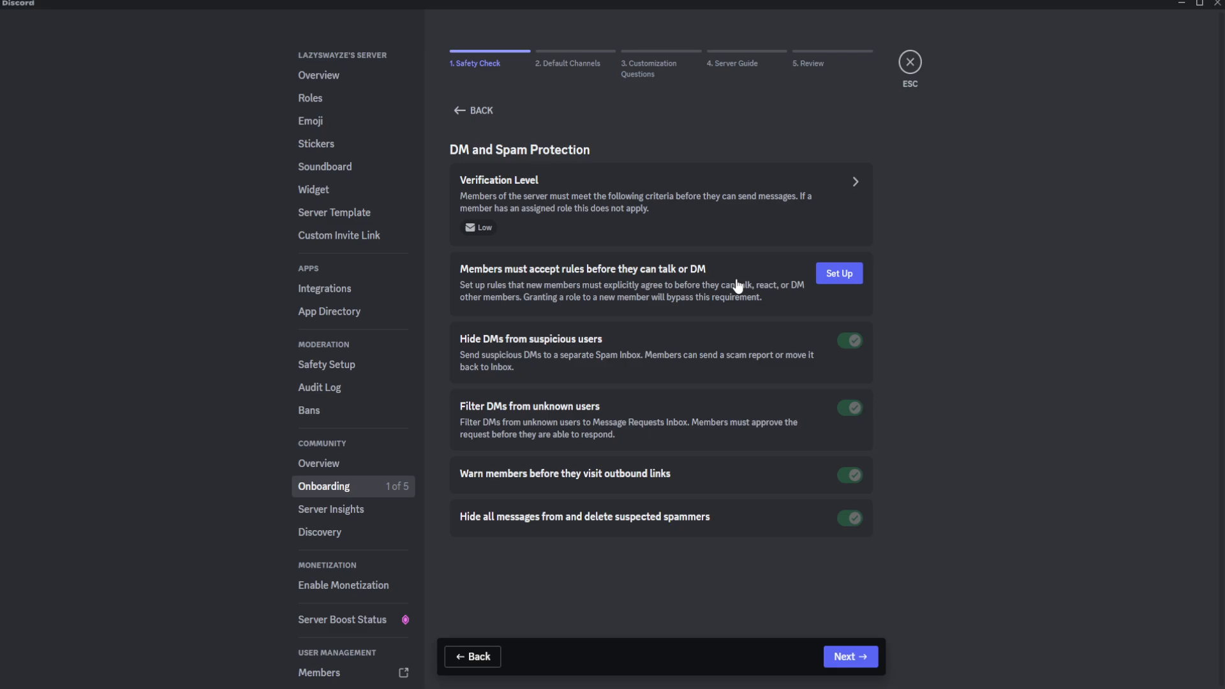
click(832, 276)
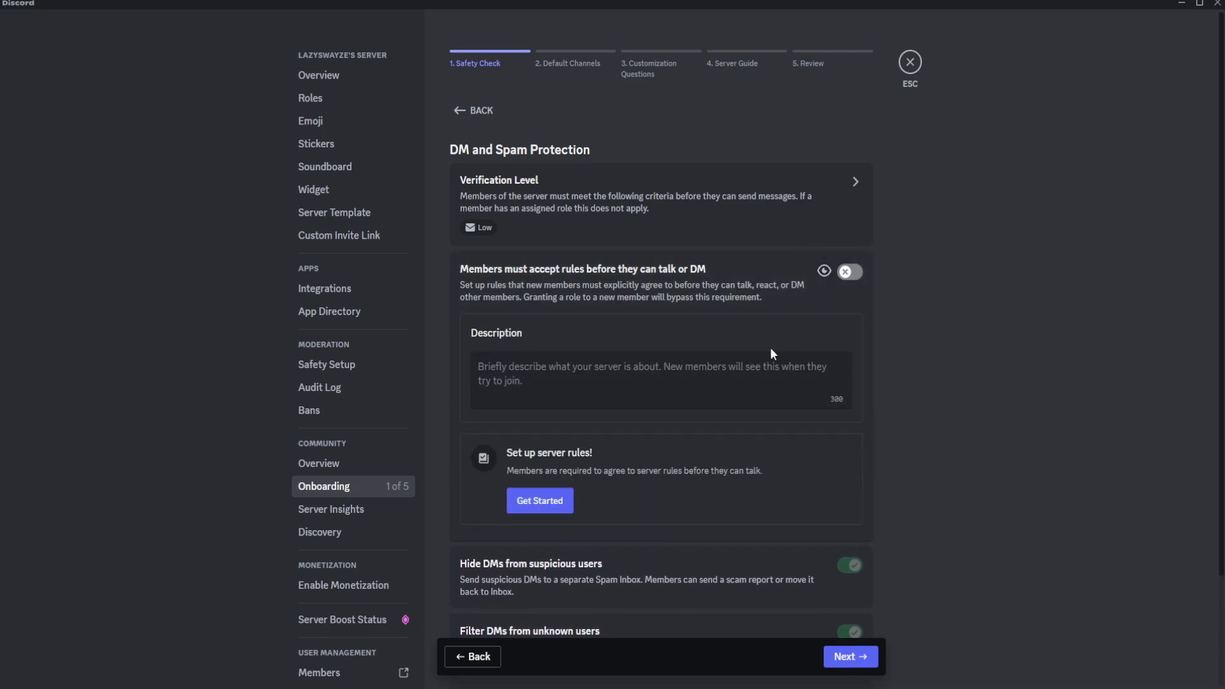
click(517, 365)
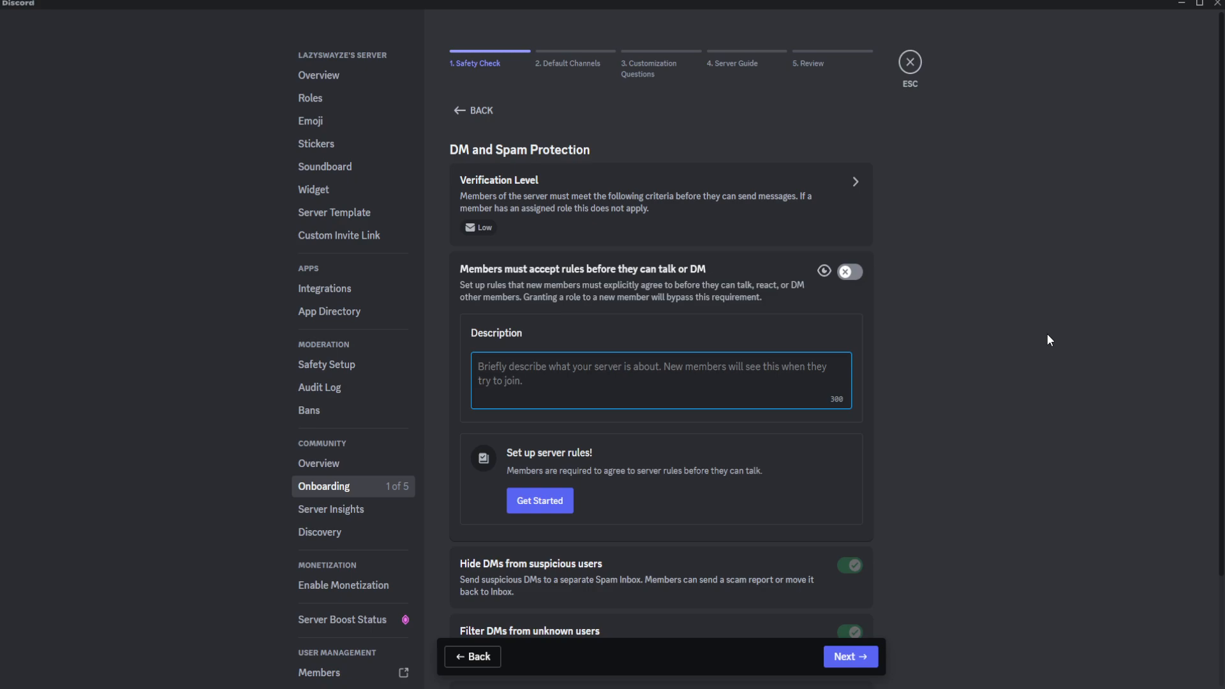
text(A tut)
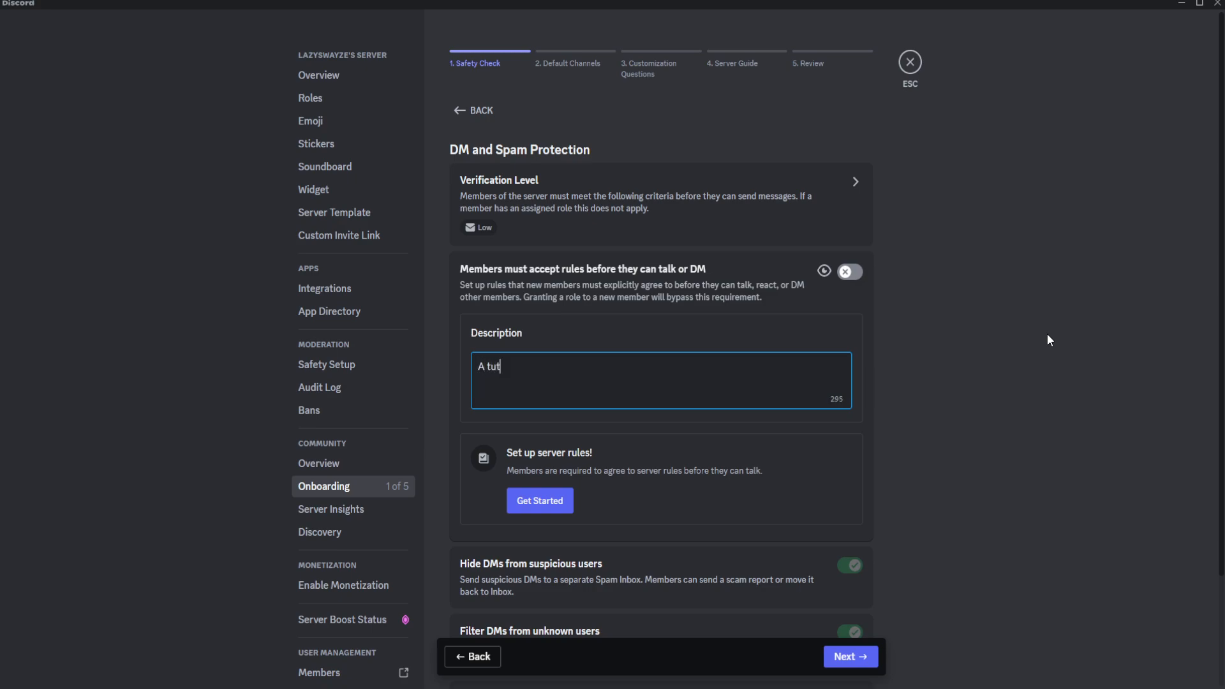
text(orial Server for helping people learn ab)
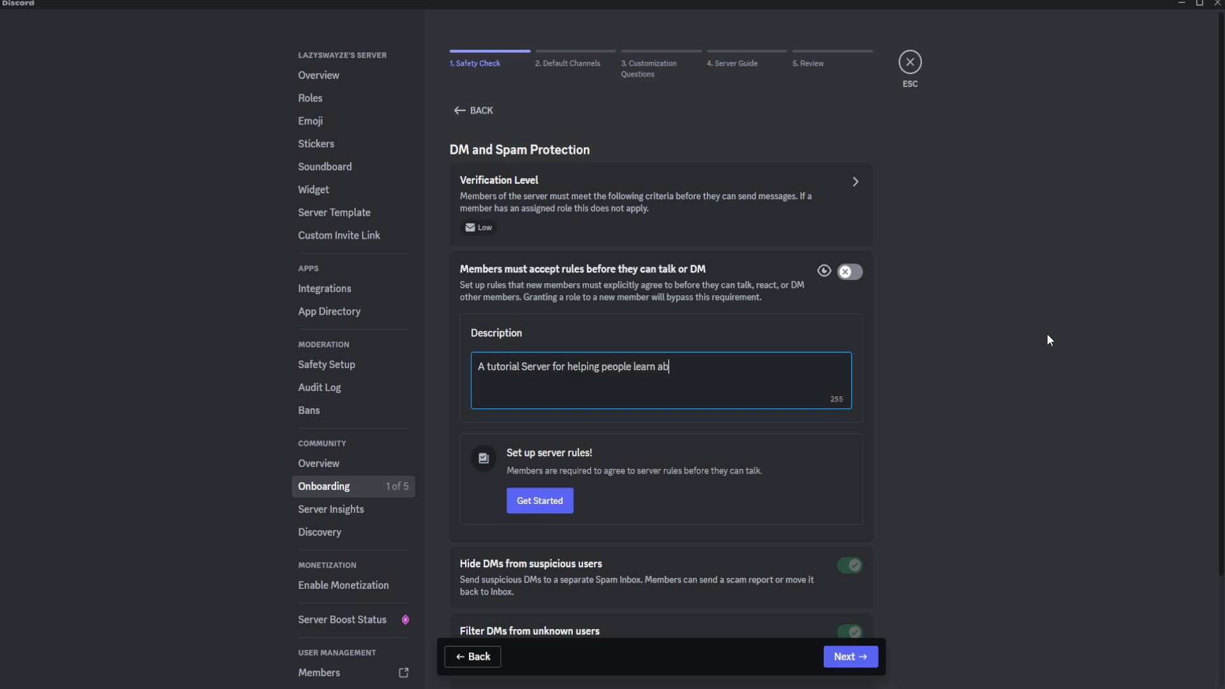
text(out discord.)
Start the server rules and paste in the first three: "Be respectful", "No inappropriate language" and "No spamming", with their explanations.
click(552, 511)
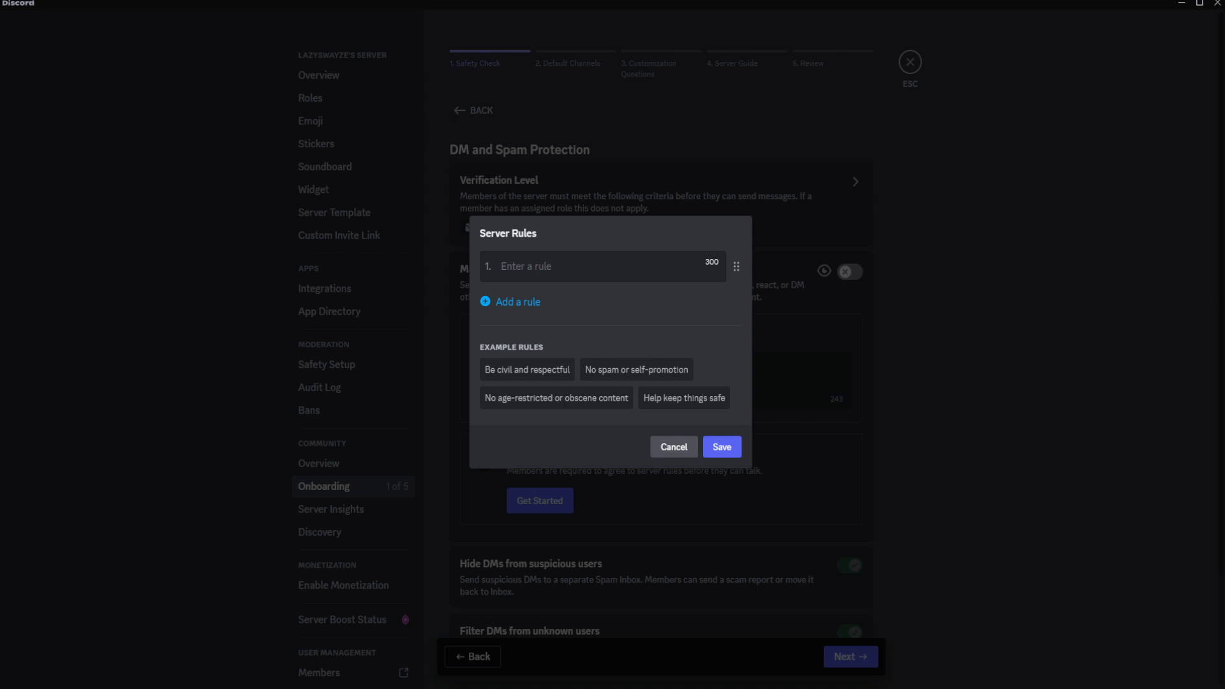
click(575, 271)
text(Be respectful This means no mean, rude, or harassing comments. Treat others the way you want to be treated.)
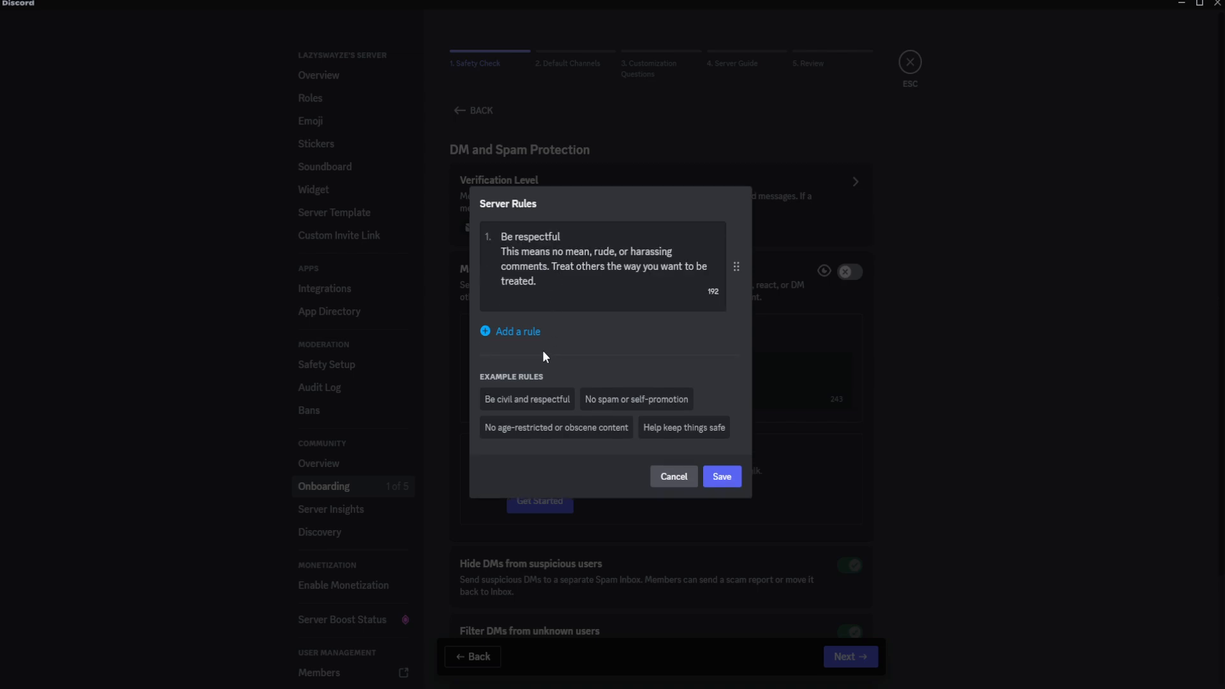
click(510, 332)
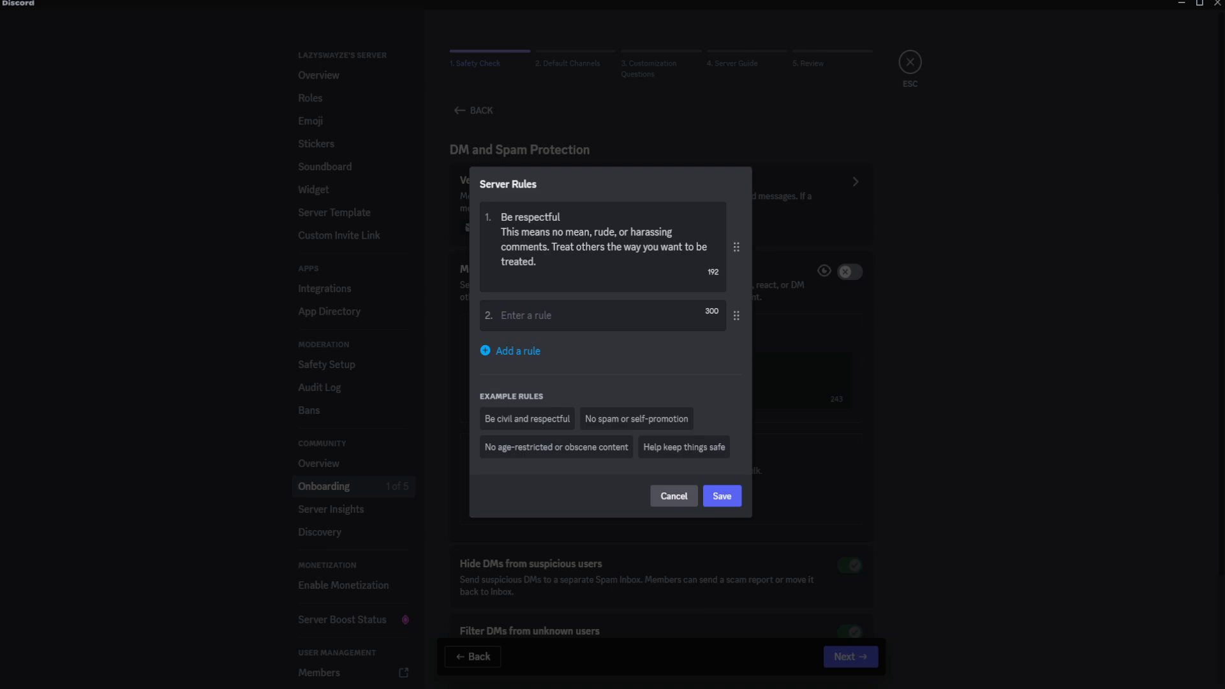
text(No inappropriate language Keep use of profanity to a reasonable minimum. Any derogatory language towards any user is prohibited. You can swear in casual channels only, while the other channels should be kept free of any profane language.)
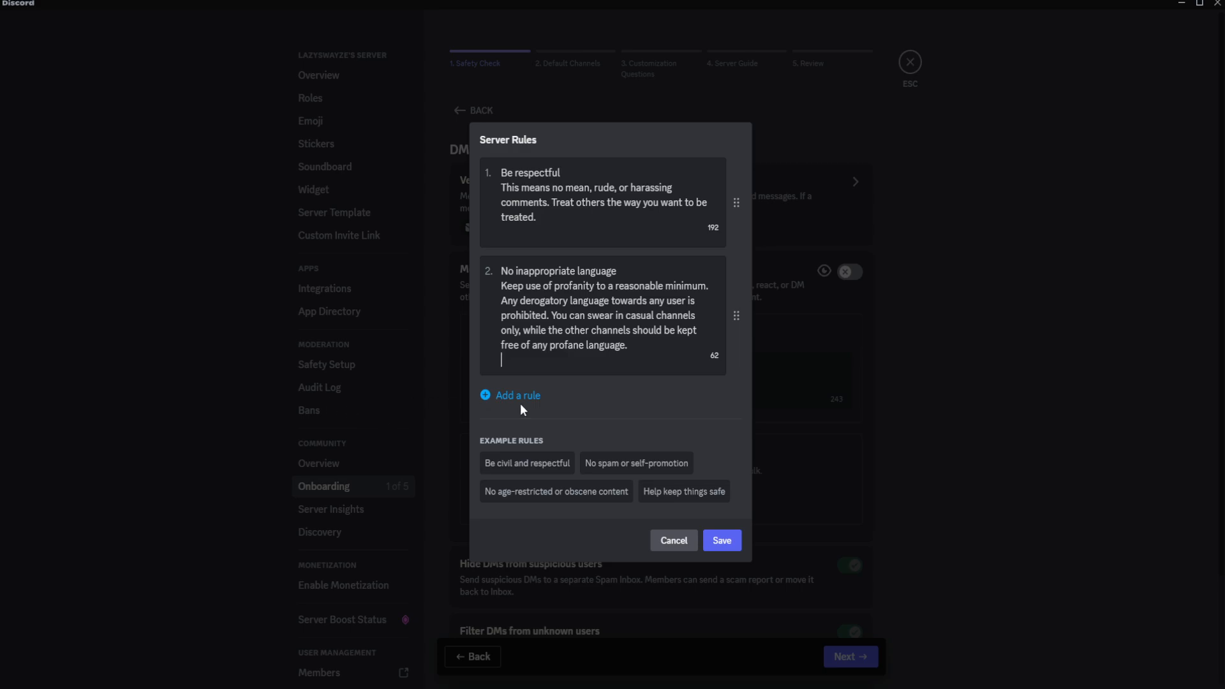
click(506, 396)
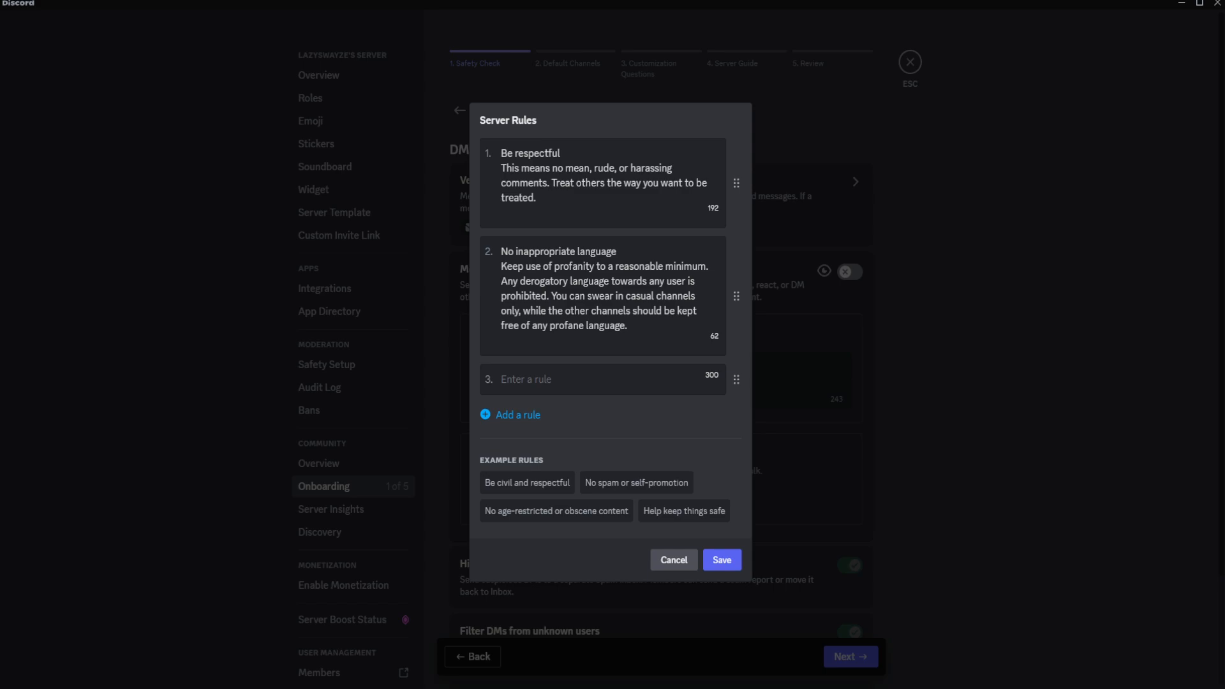
text(No spamming Do not send a lot of small messages right after each other. These disrupt the chat and make it hard to scroll through the server. Please keep your messages at least 5 words long while chatting.)
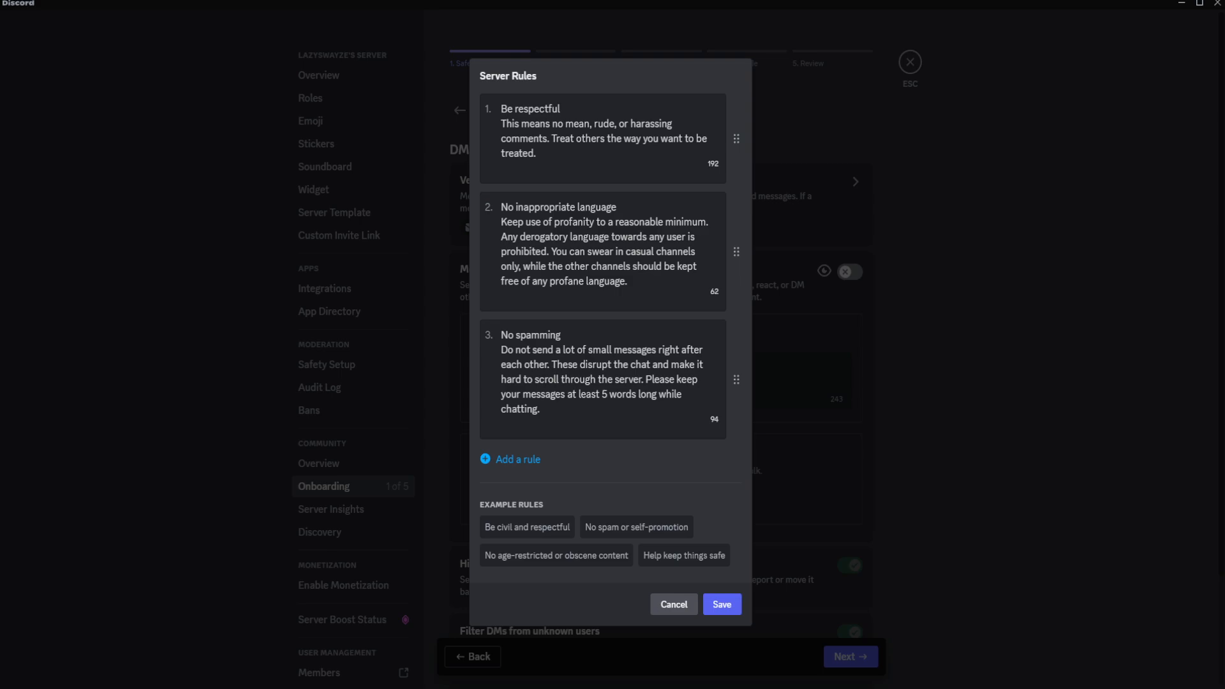
Add the Discord Community Guidelines rule and the admins and moderators mute/kick/ban rule as rules 4 and 5, and save the rules.
click(577, 460)
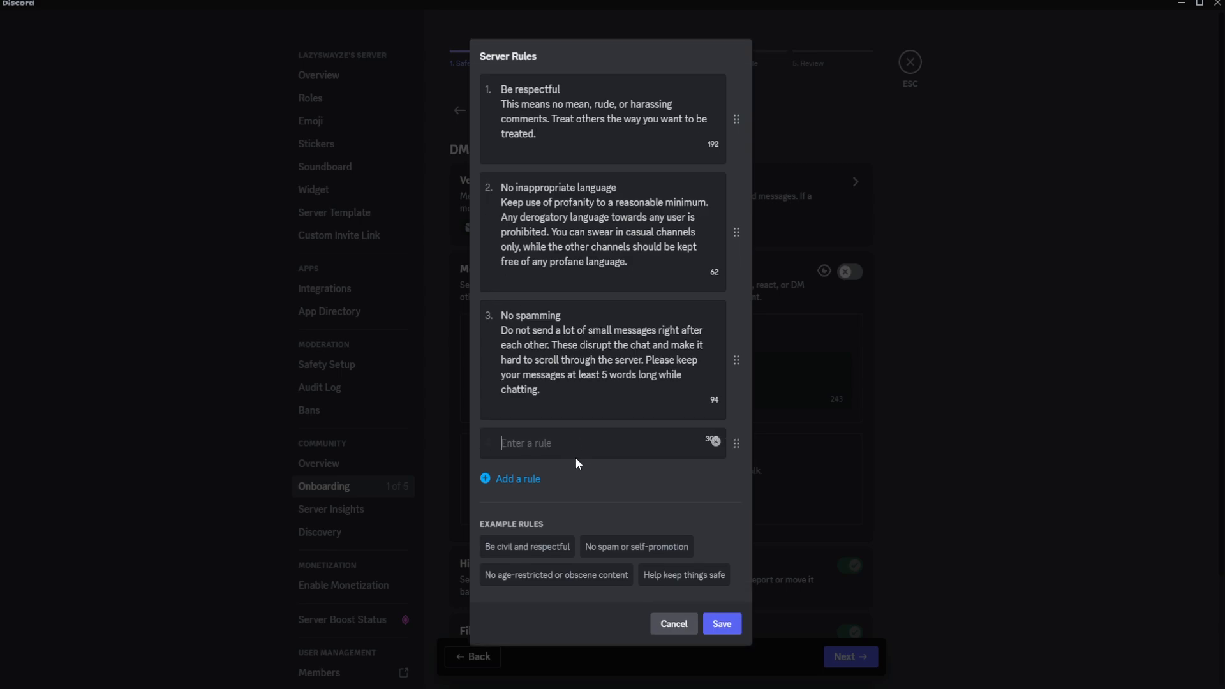
text(Follow the Discord Community Guidelines Respect the general Discord Community Guidelines at all times.)
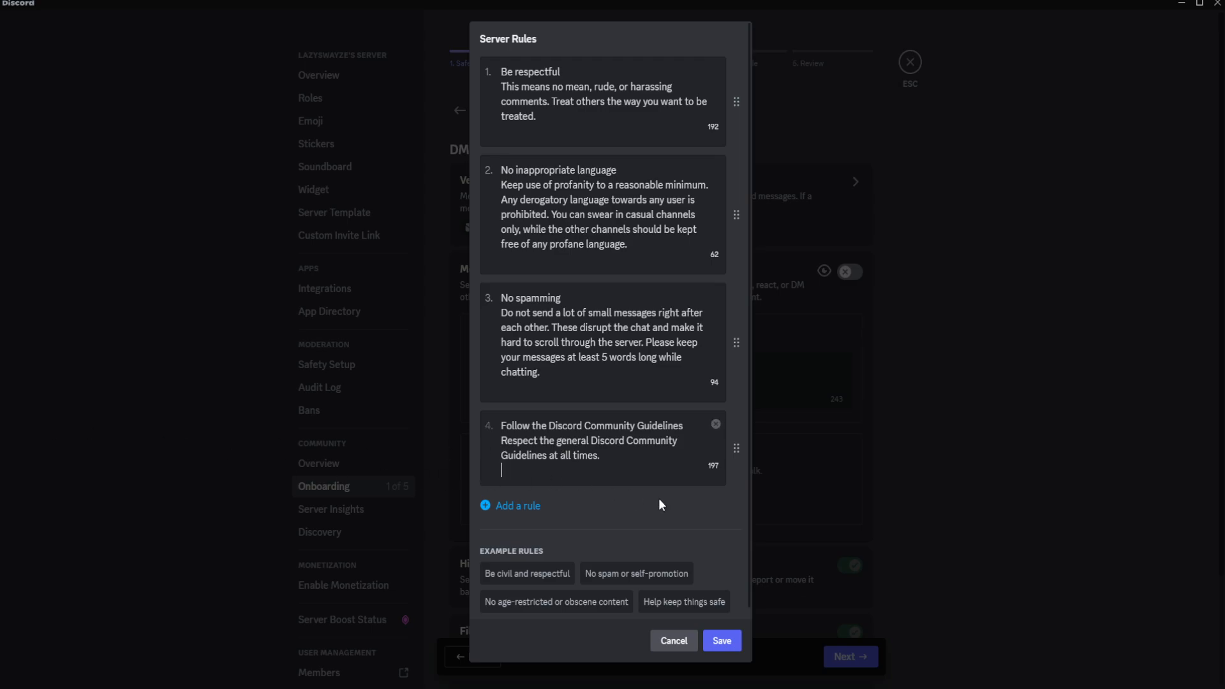
scroll(569, 509, down, 1)
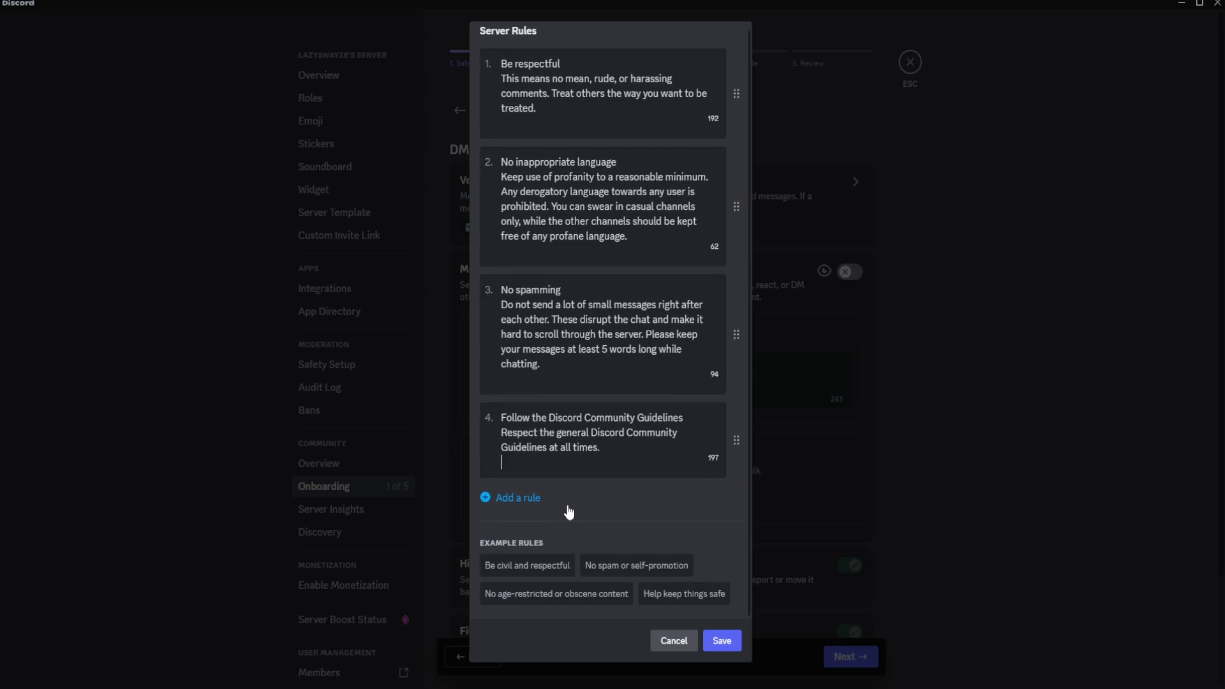
click(533, 497)
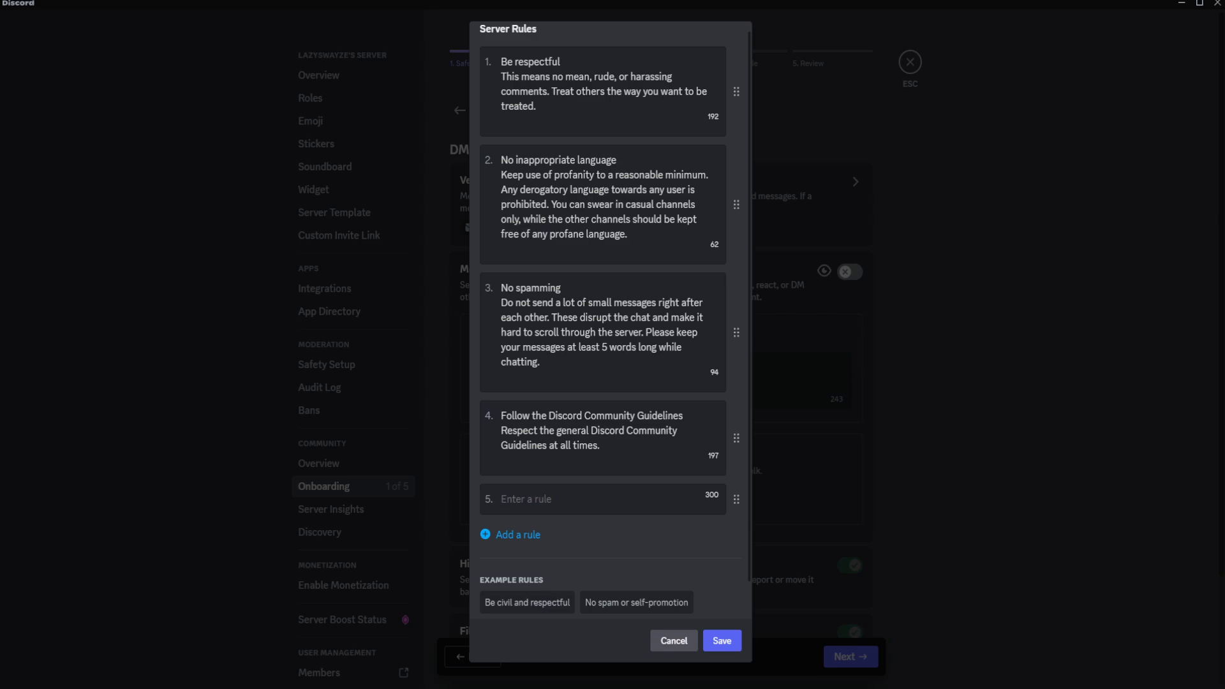
text(The admins and moderators will mute/kick/ban per discretion. If you feel mistreated DM an admin and we will solve the issue. *Your presence in this server implies accepting these rules, including all further changes made to them.)
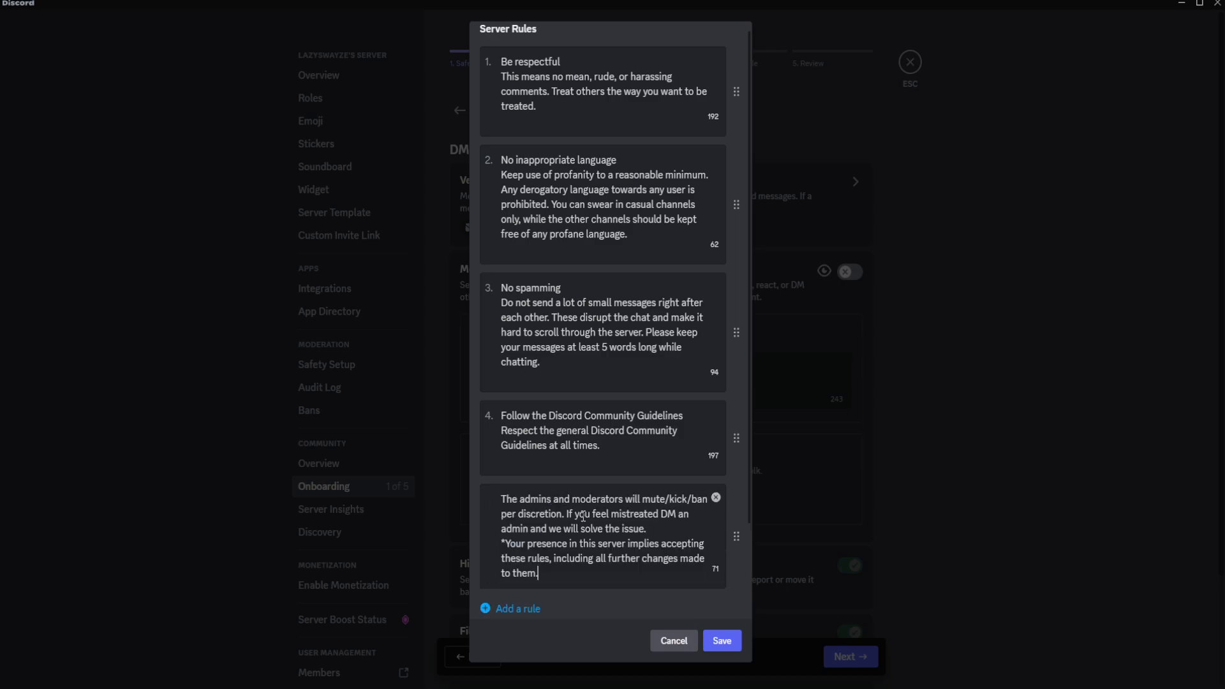
scroll(617, 524, down, 2)
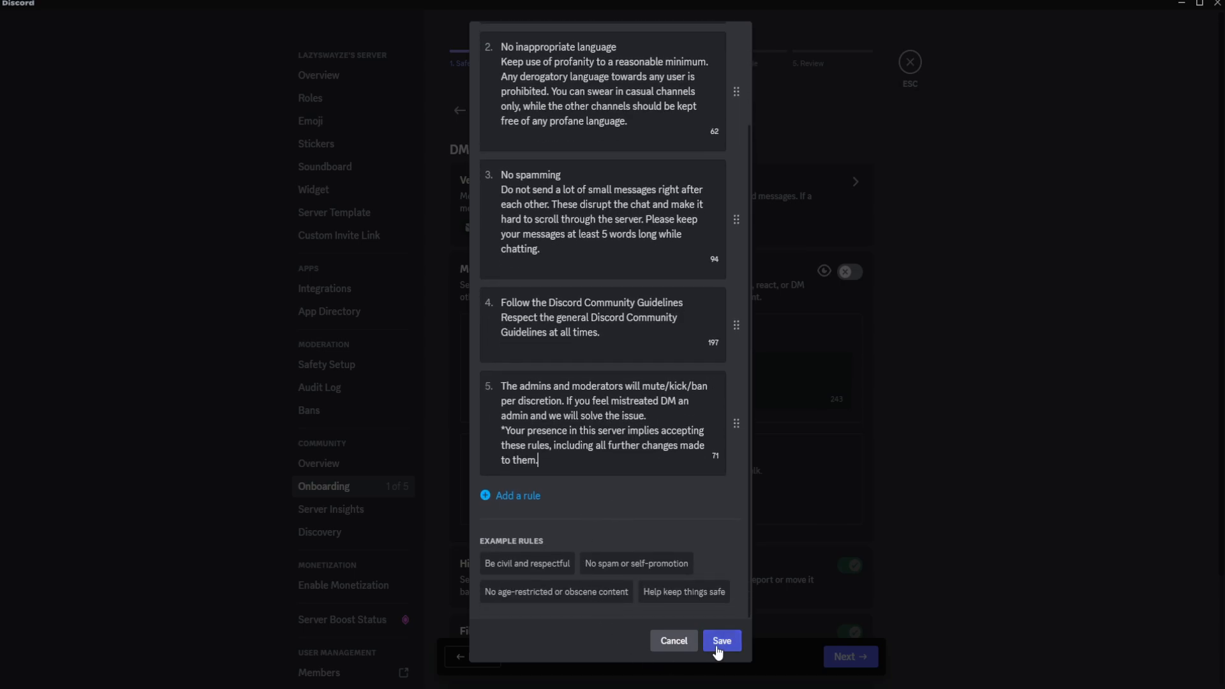
click(722, 640)
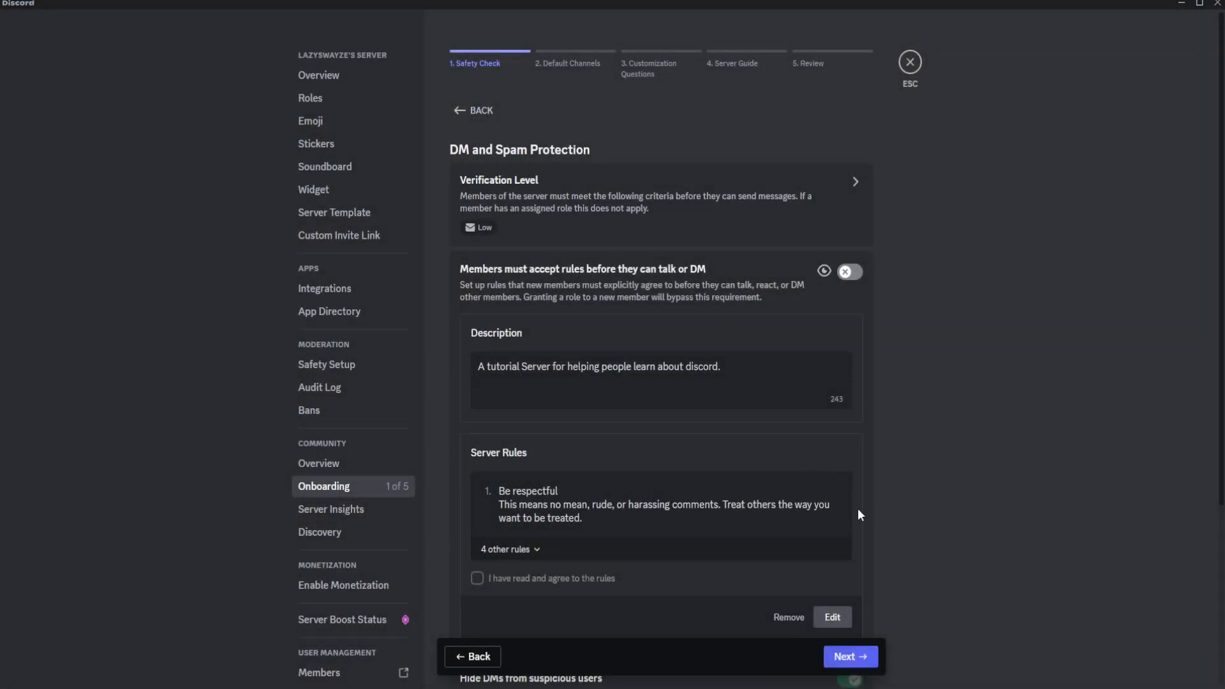
Reopen the server rules and try adding a "2" before the "No inappropriate language" rule.
scroll(699, 532, down, 4)
click(535, 305)
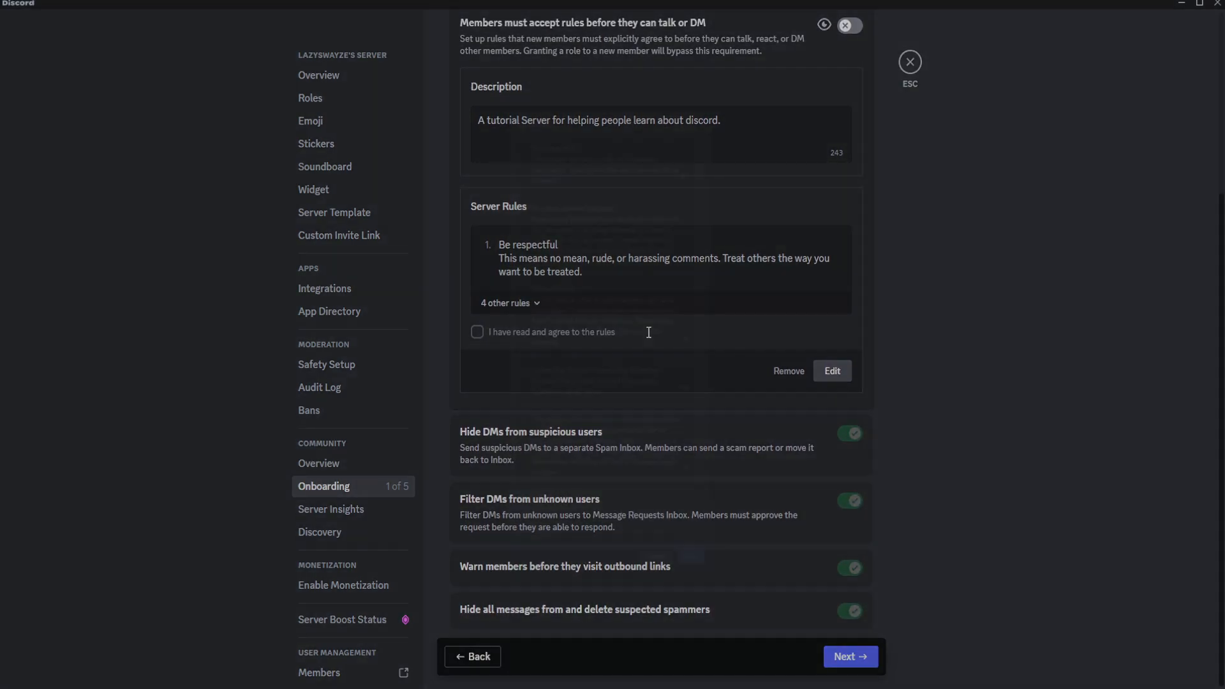
click(523, 72)
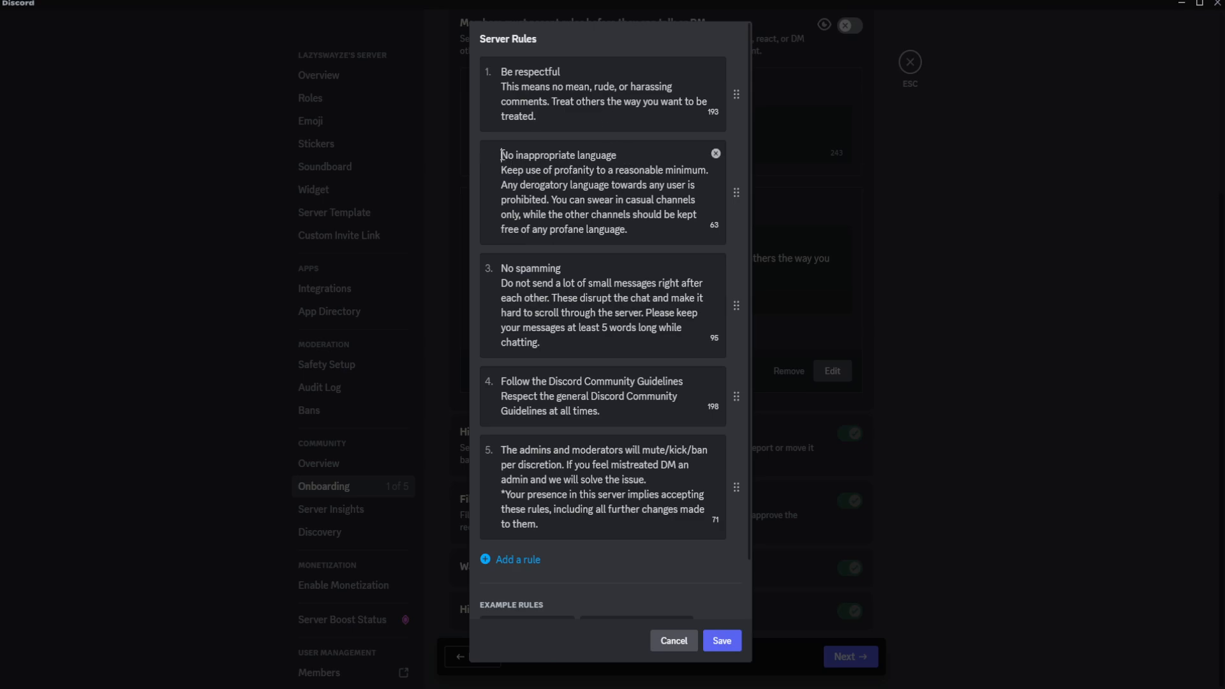
text(2)
key(BackSpace)
click(722, 641)
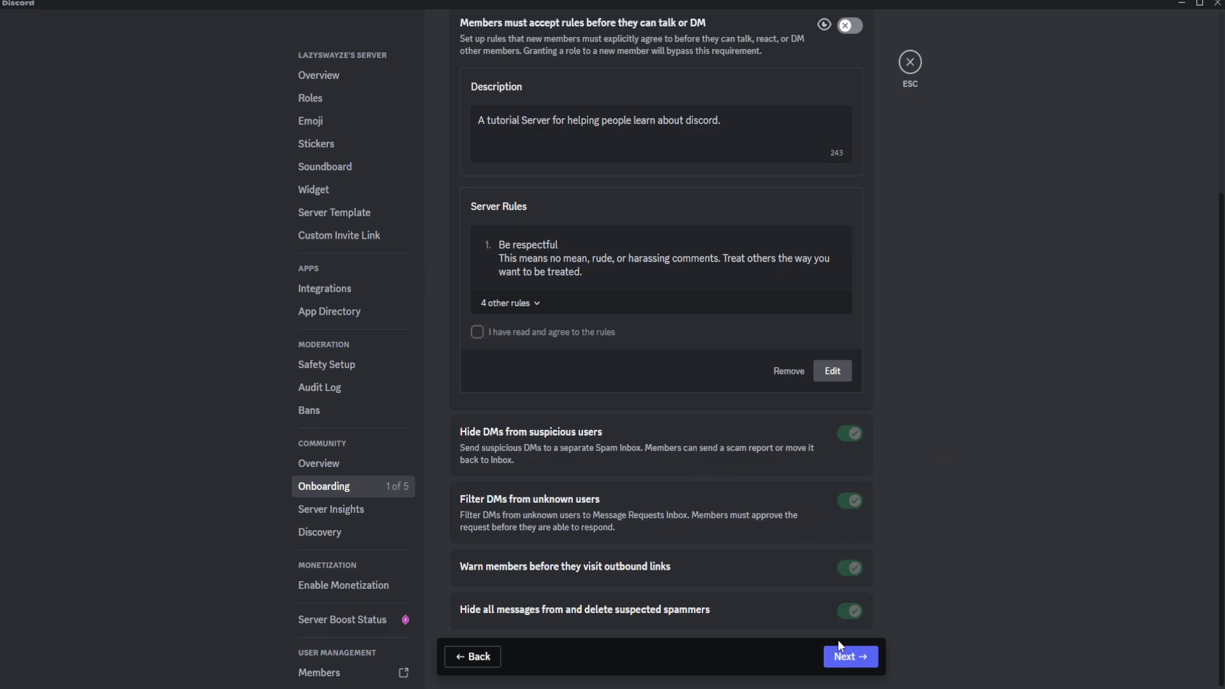
Proceed to the default channels, dismiss the introduction and include the whole Welcome category.
scroll(1039, 526, up, 4)
scroll(1040, 532, down, 5)
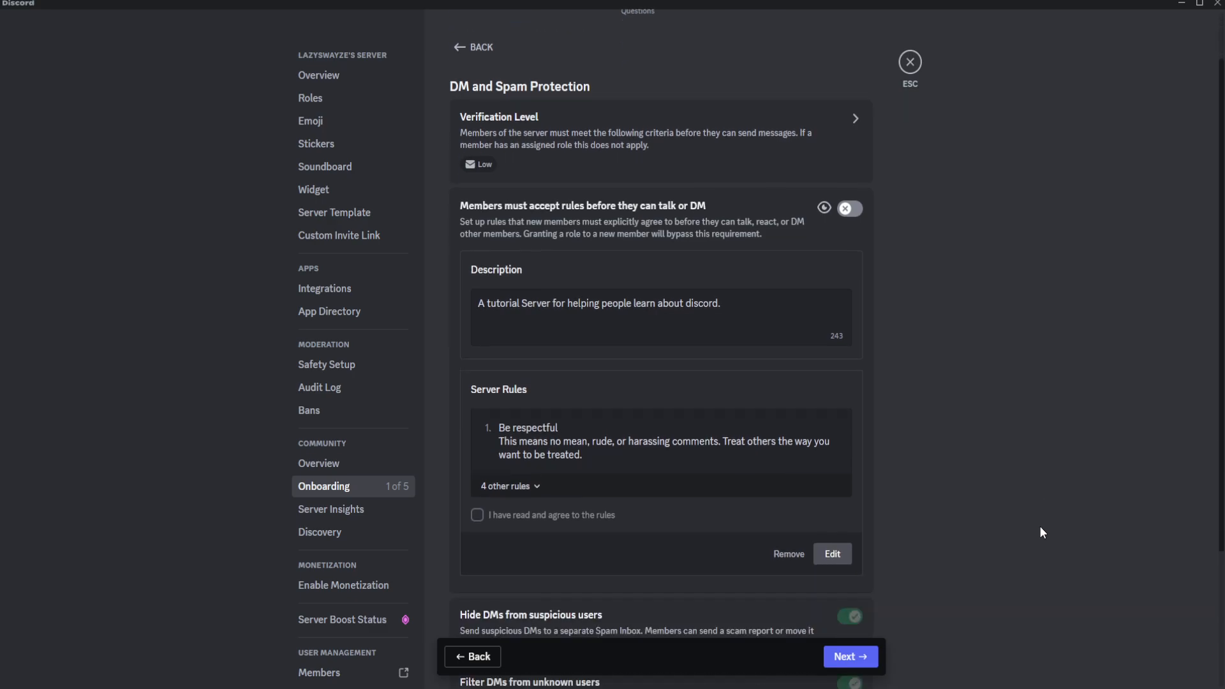
click(850, 657)
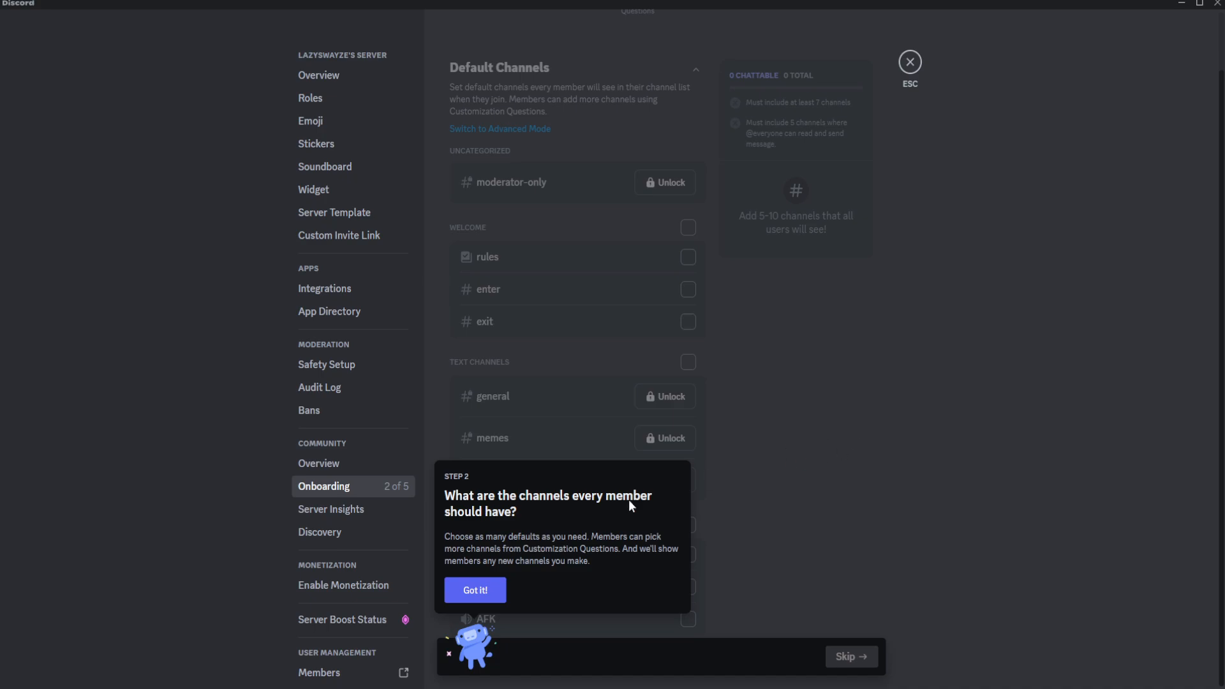
click(488, 590)
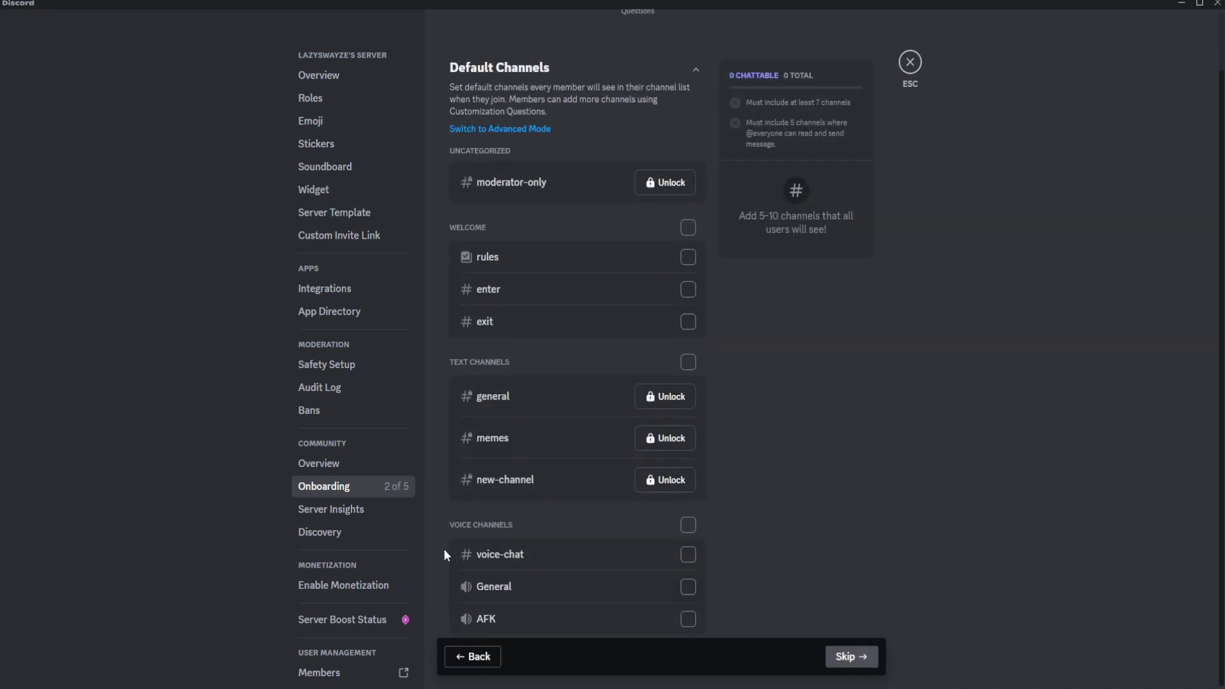
click(688, 230)
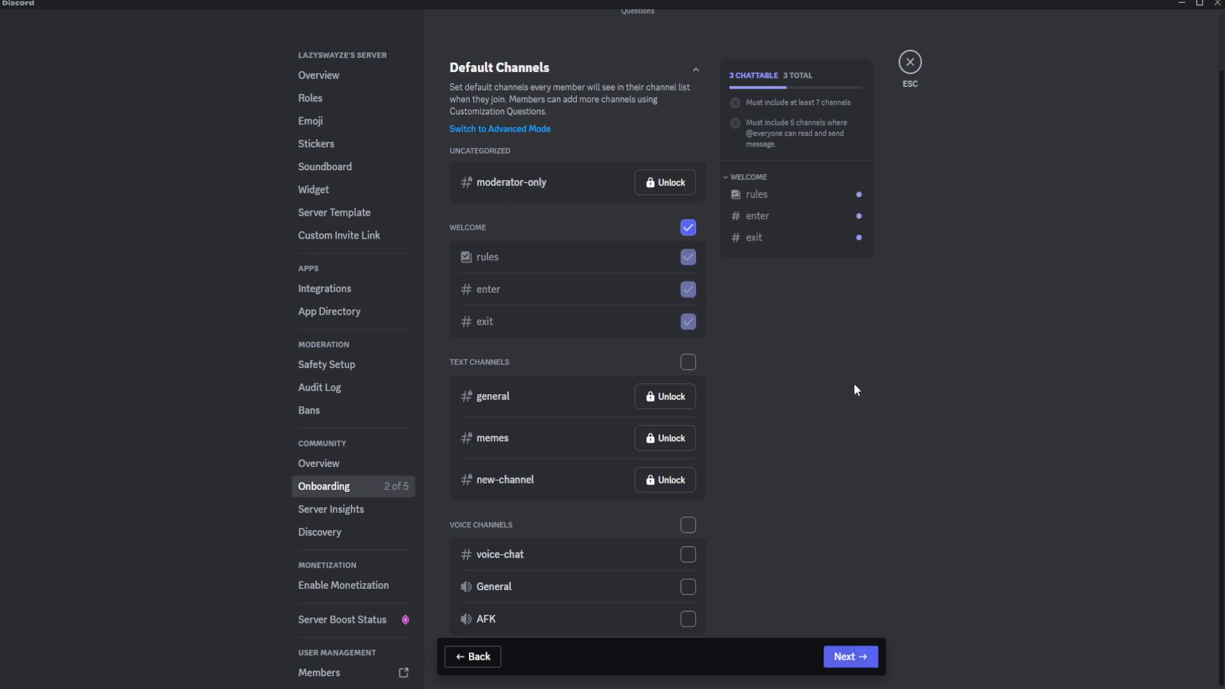
click(667, 398)
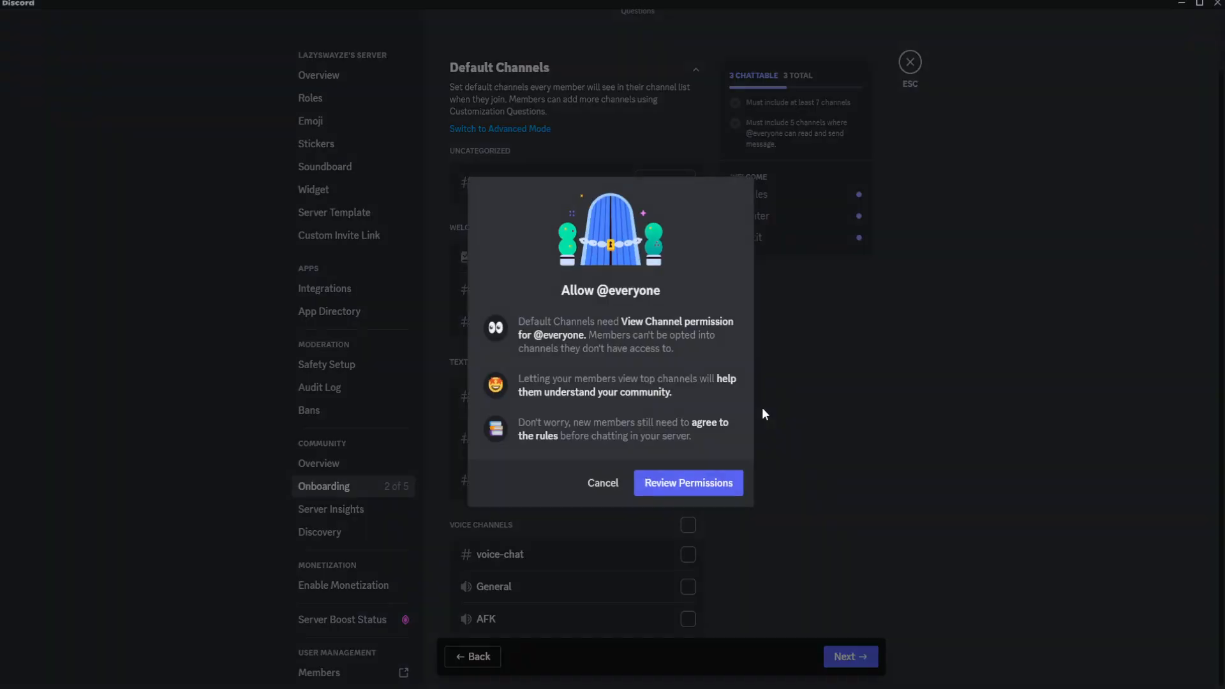
click(662, 483)
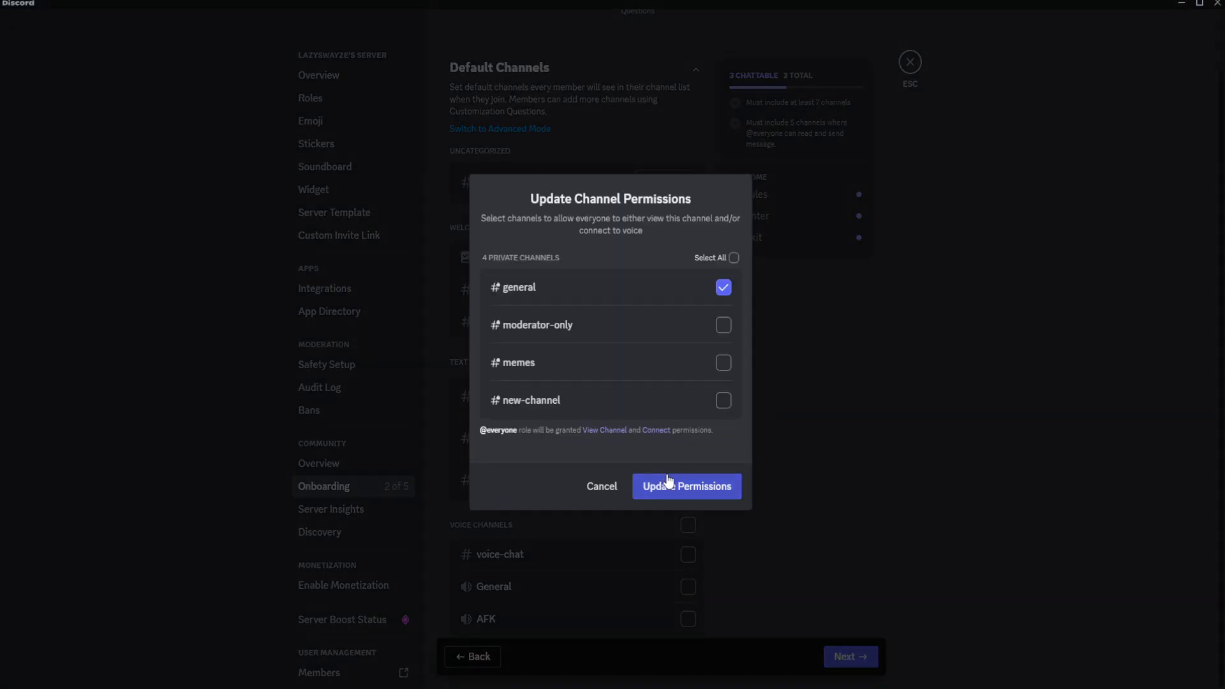
click(724, 363)
click(670, 496)
click(685, 424)
click(686, 453)
click(686, 485)
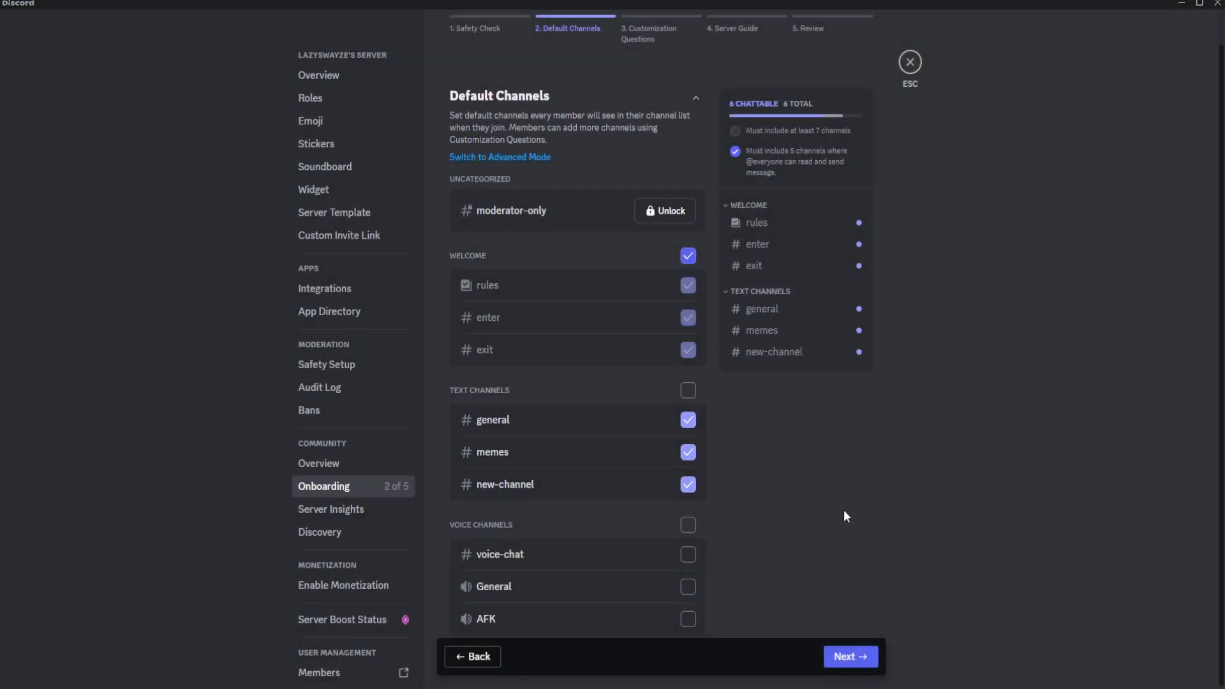
Include the whole Voice Channels category in the defaults and continue to the customization questions, dismissing the introduction.
click(690, 523)
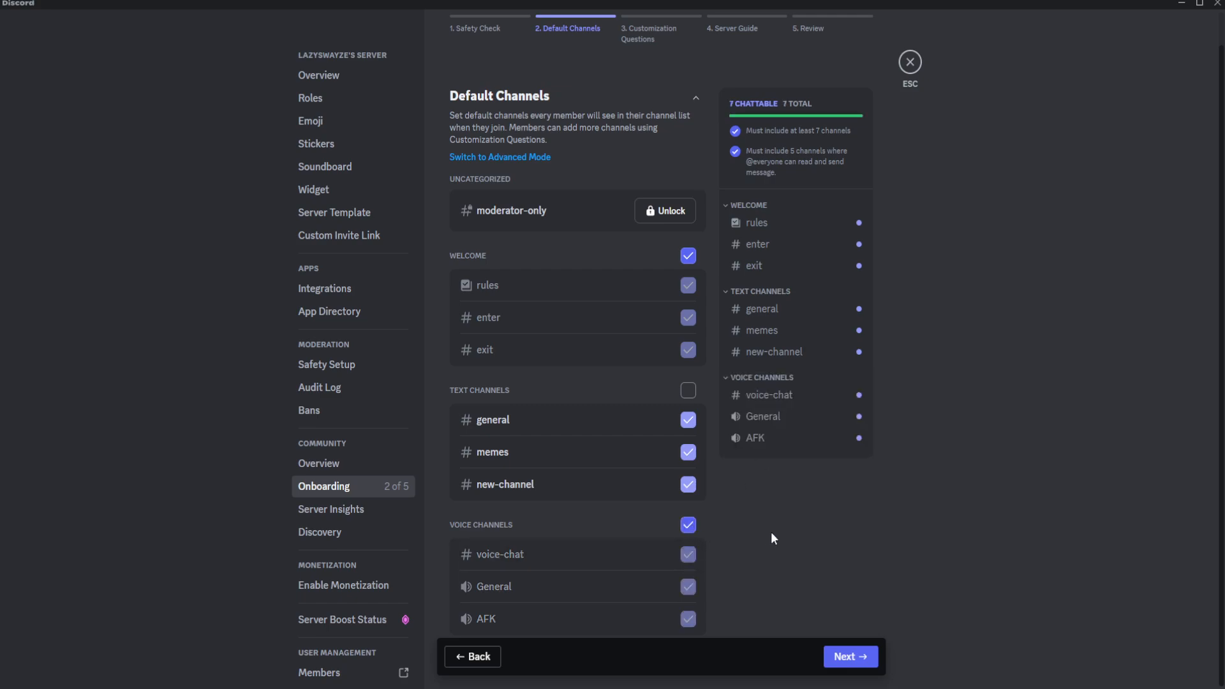
click(855, 661)
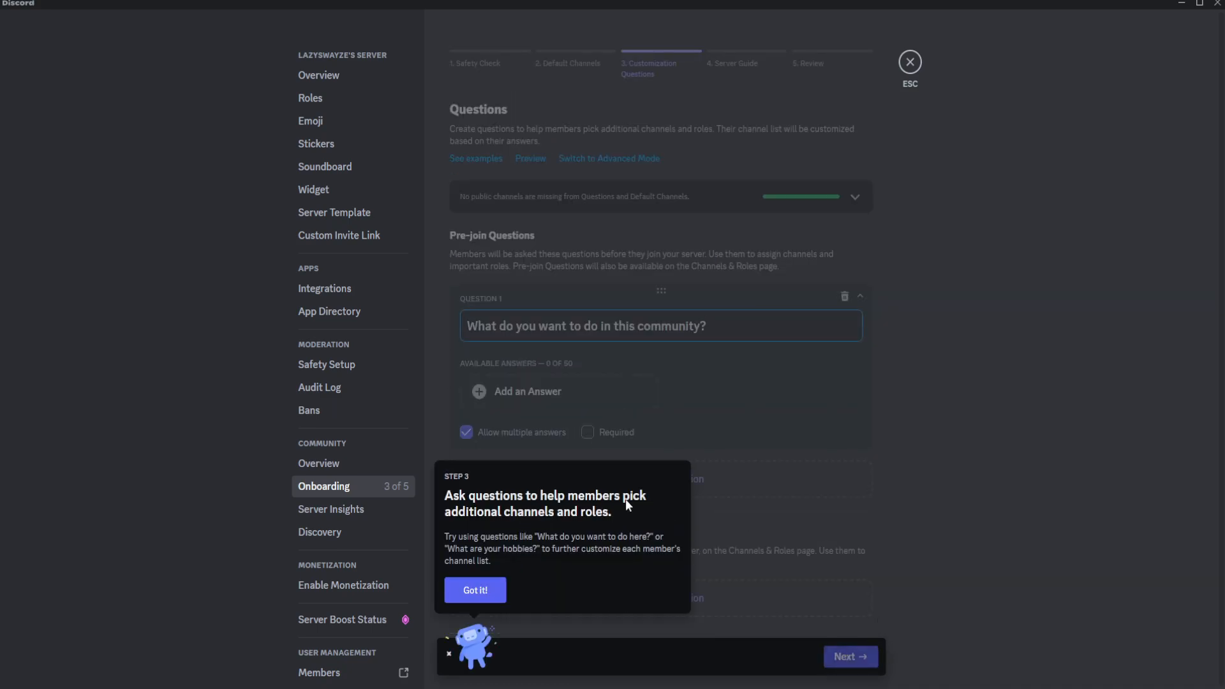
click(473, 591)
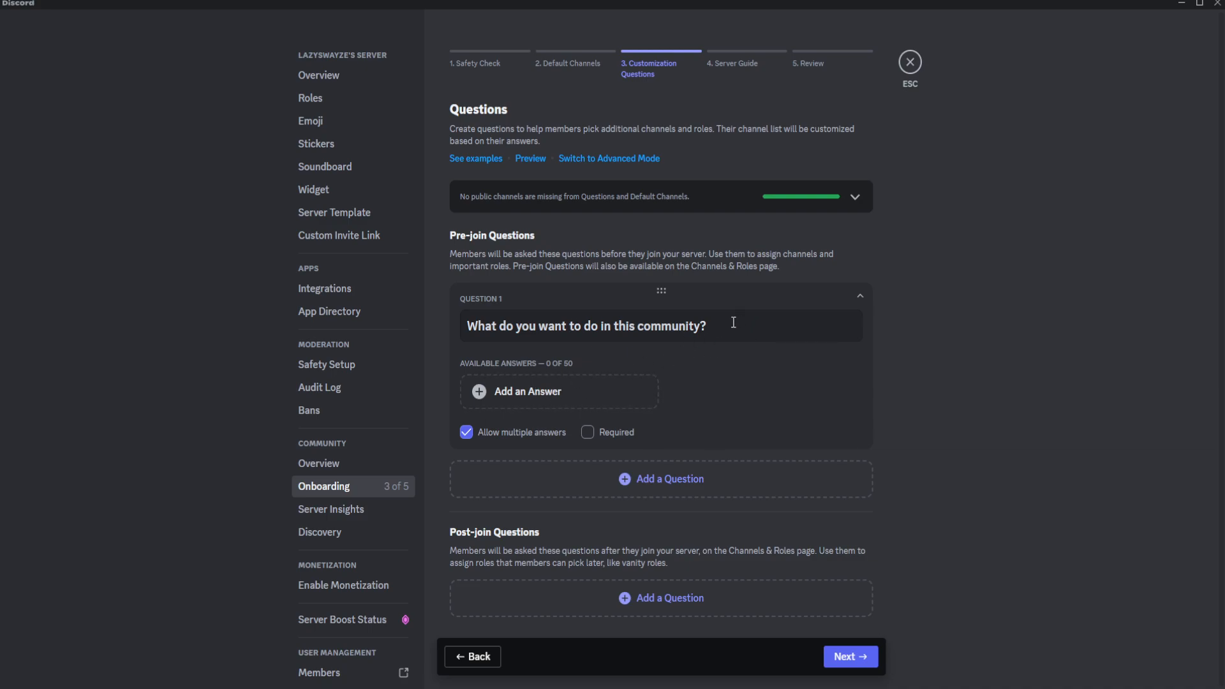
click(568, 395)
click(553, 250)
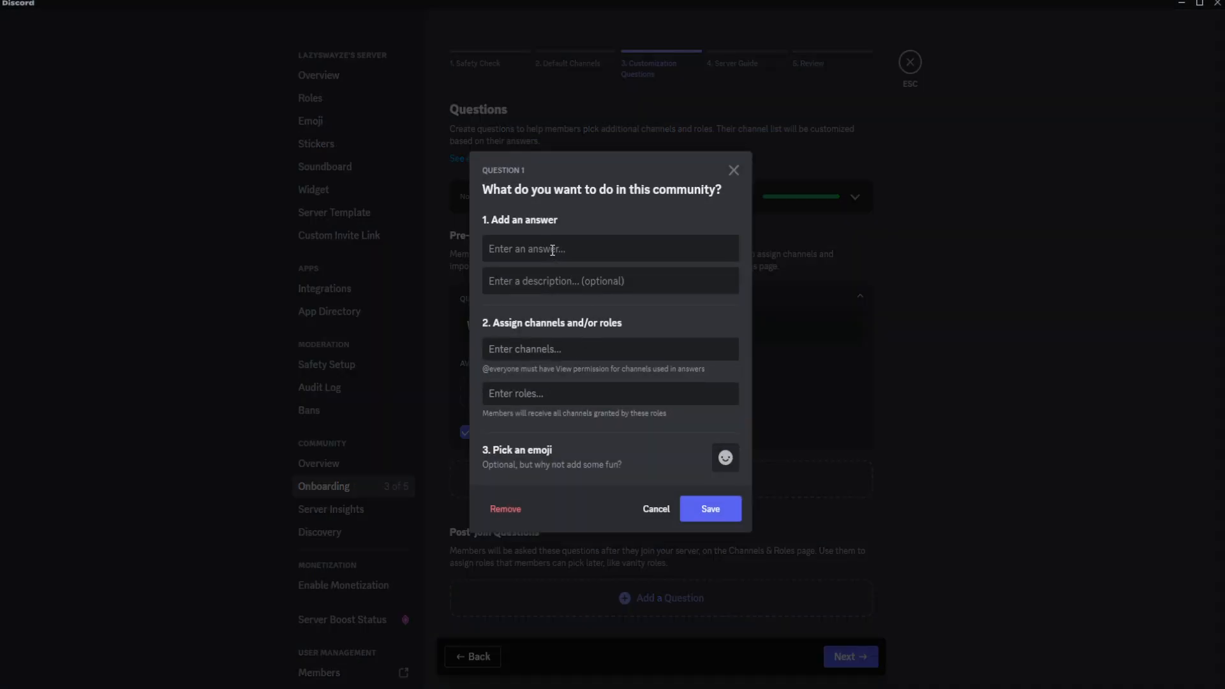
click(734, 170)
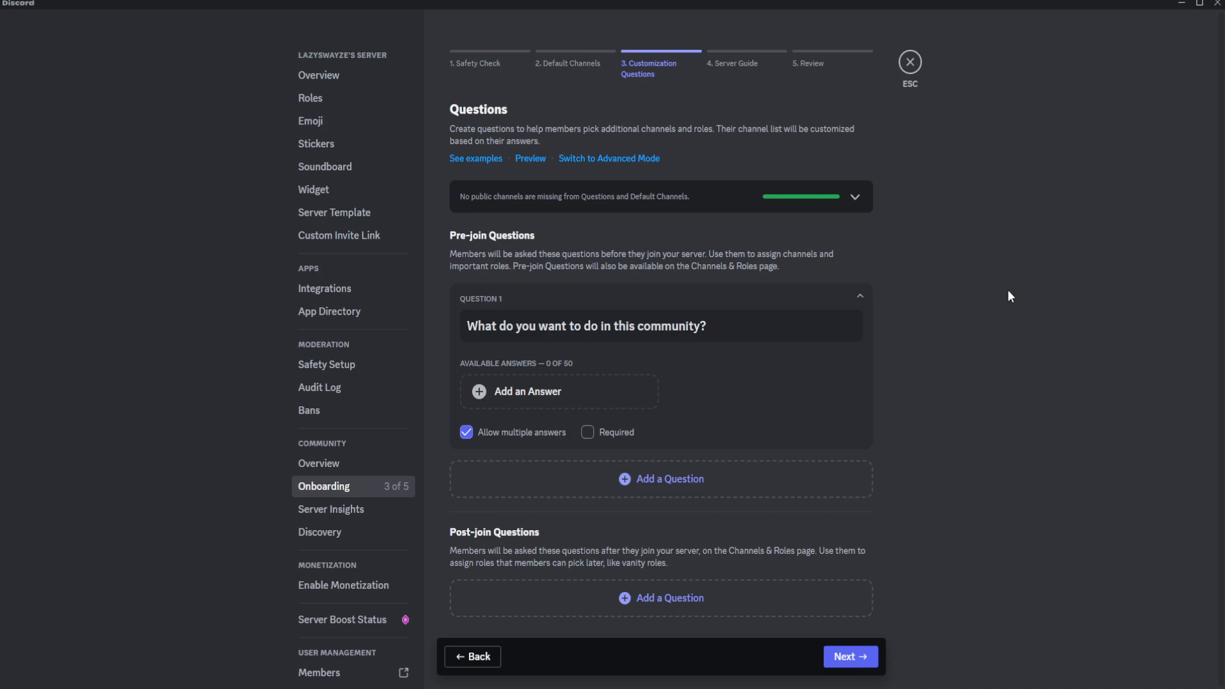
Add the answer "Share Memes" to the first pre-join question, assign the memes channel to it and save.
click(528, 392)
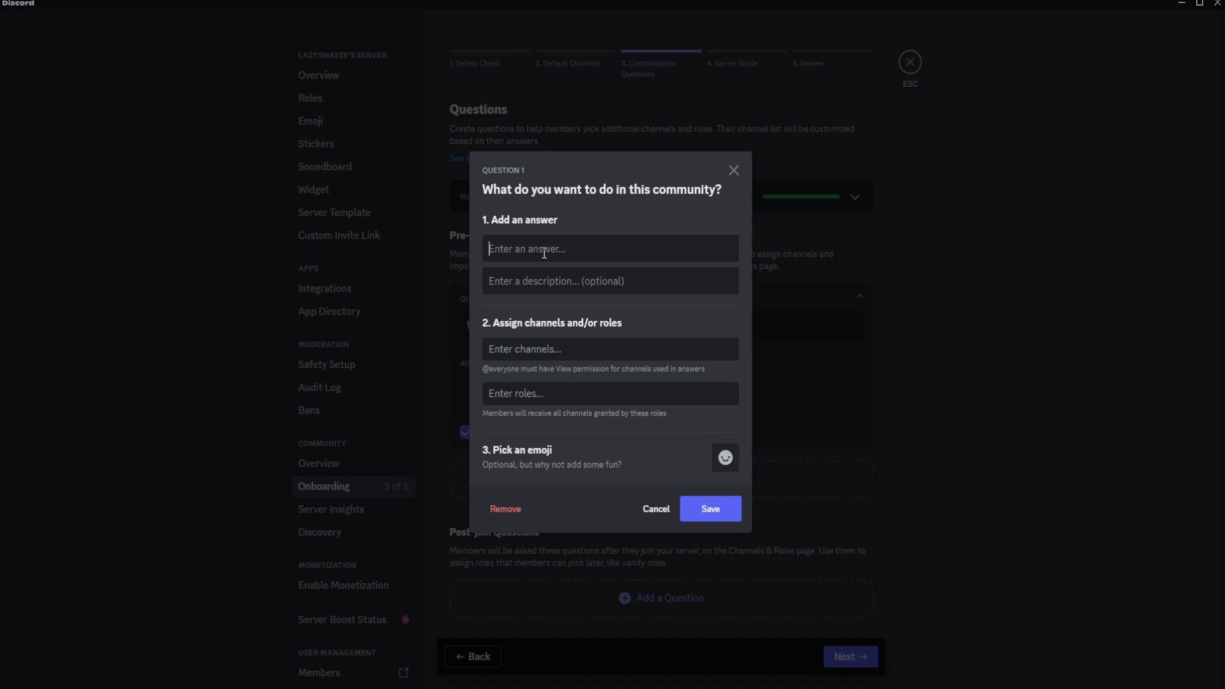
text(Share Memes)
click(544, 349)
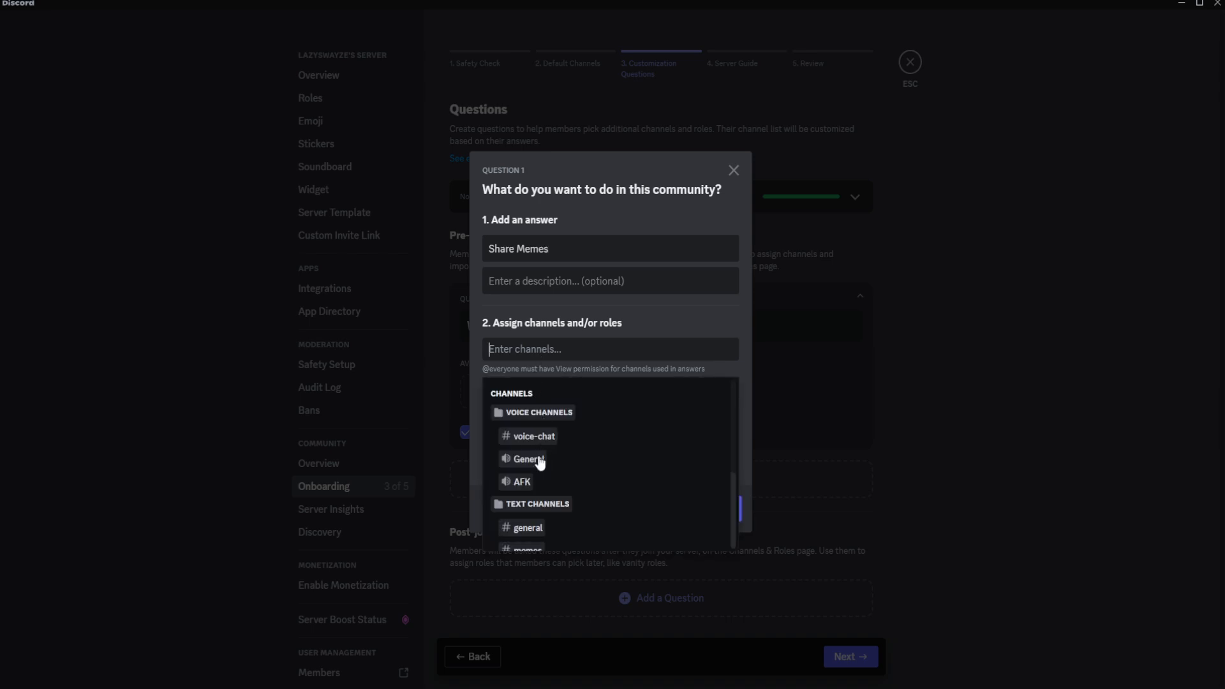
scroll(542, 483, down, 2)
click(538, 487)
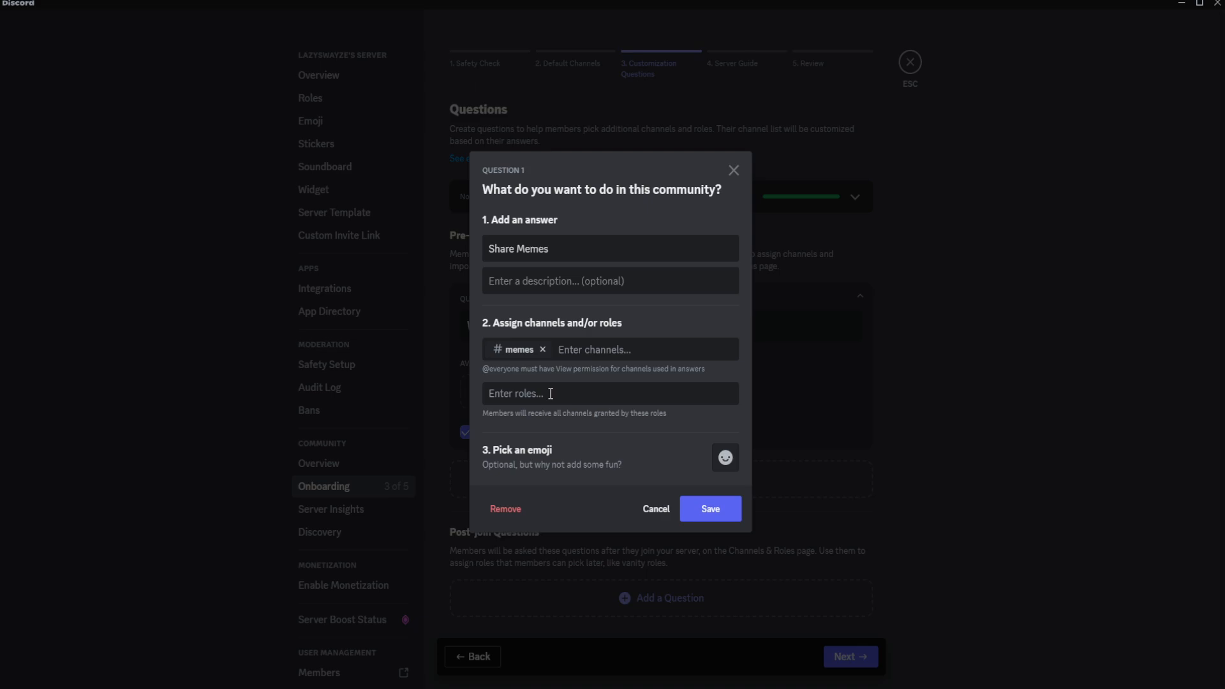
click(710, 511)
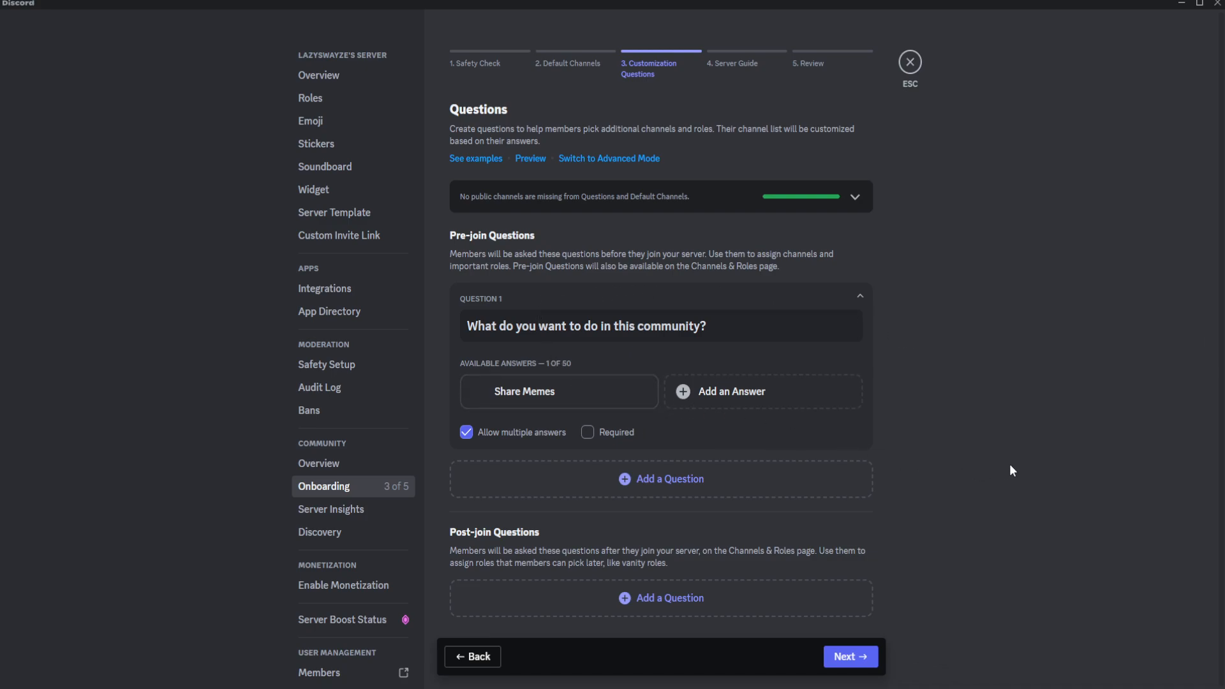
Add a second pre-join question reading "Talk to people/ Make new Friends!".
click(583, 478)
click(636, 497)
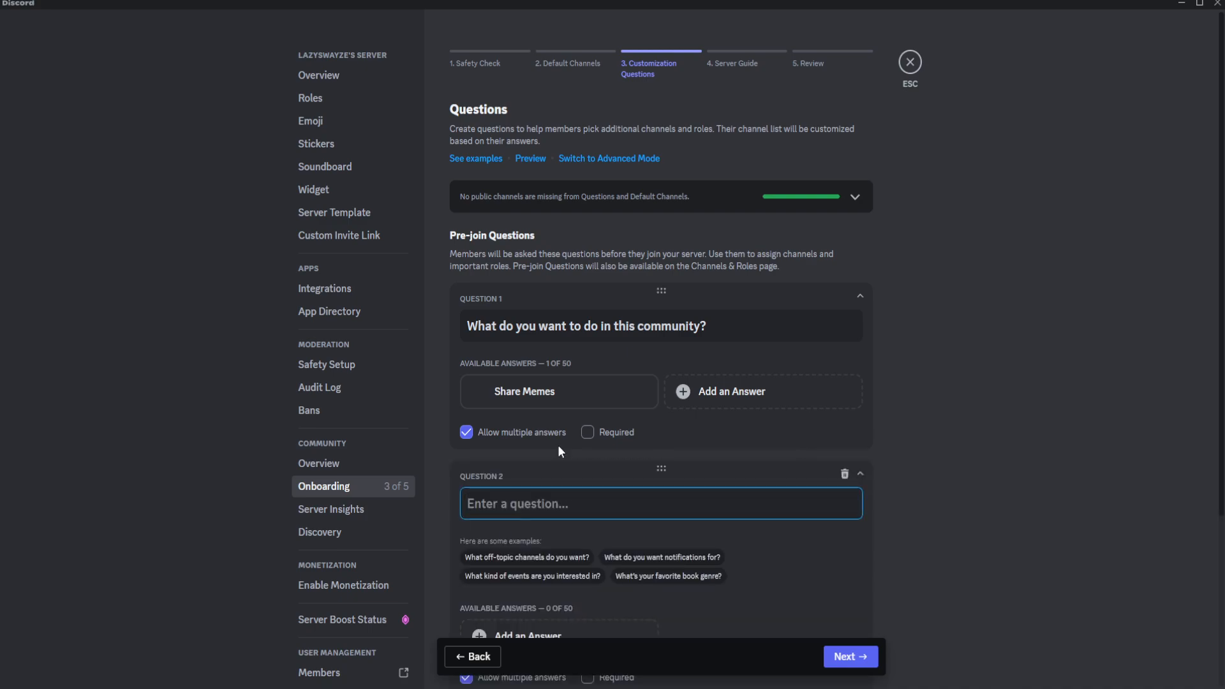
text(Talk to)
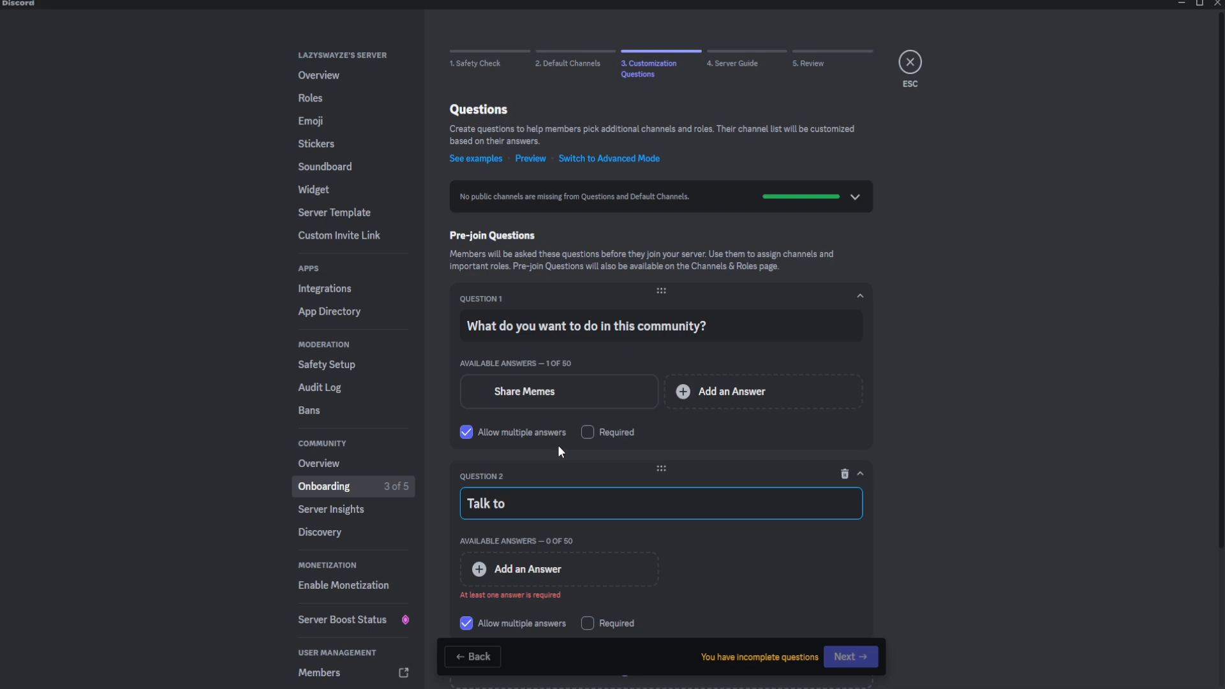
text( people/ Make new Friends)
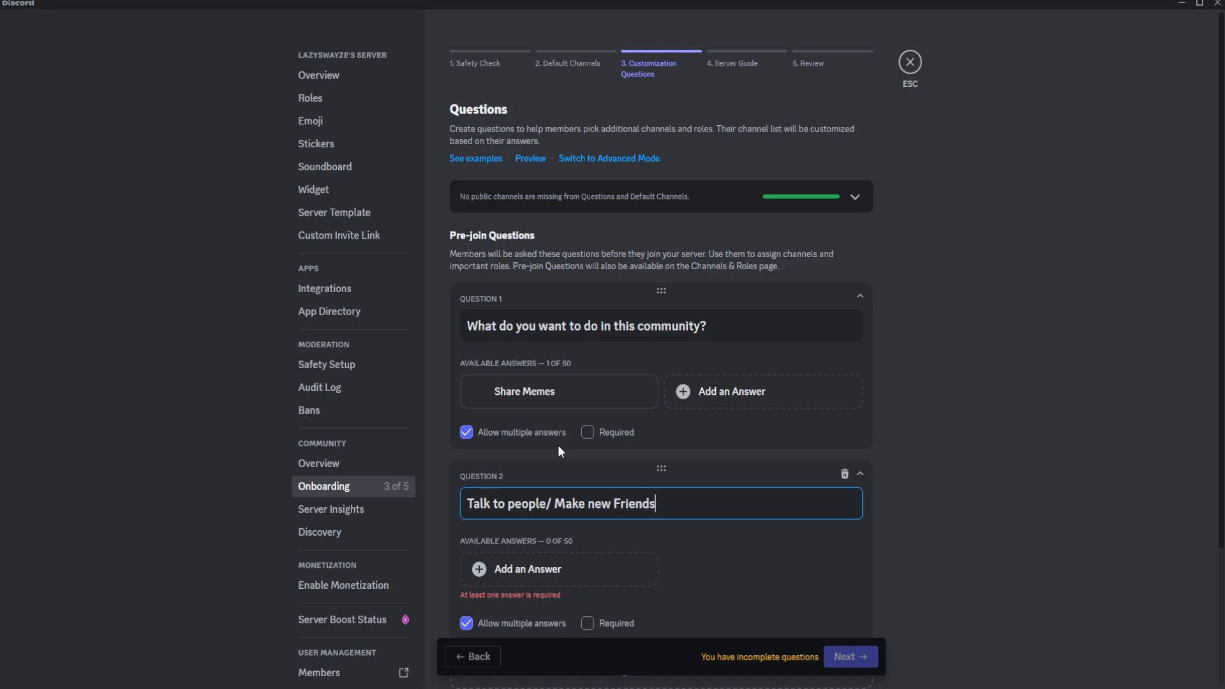
text(!)
Give the second question the answer "Talk to people in the General Channel", assign the general text channel and save.
scroll(532, 389, down, 3)
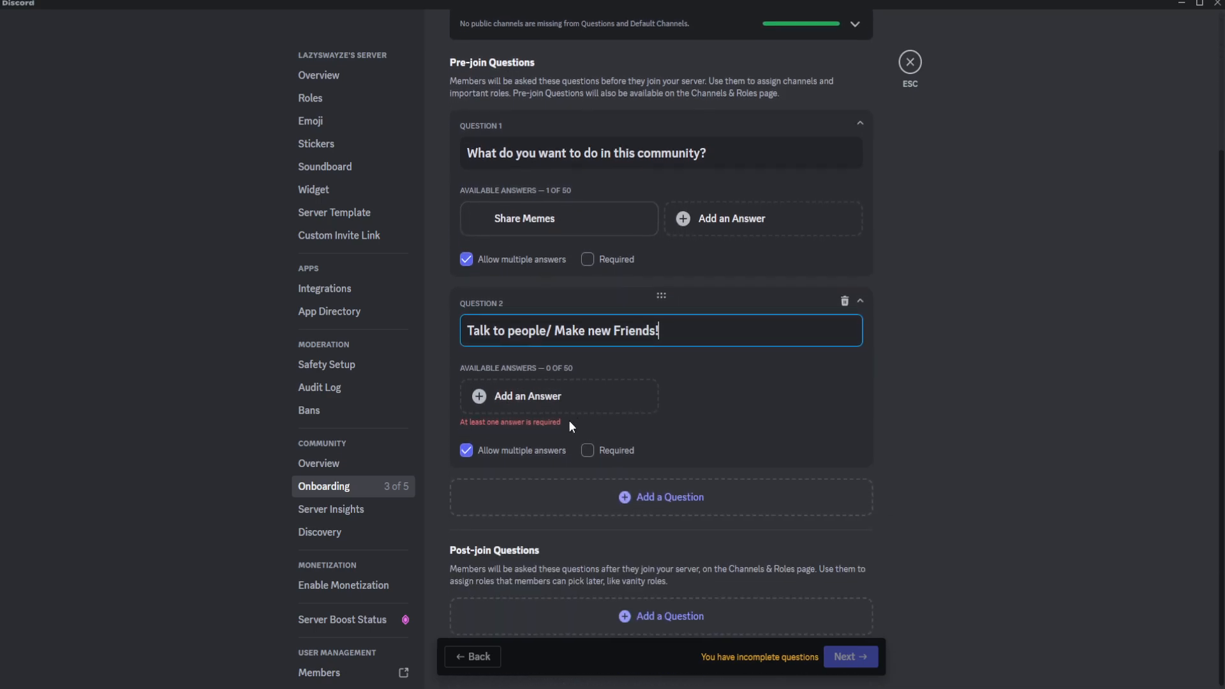
click(529, 398)
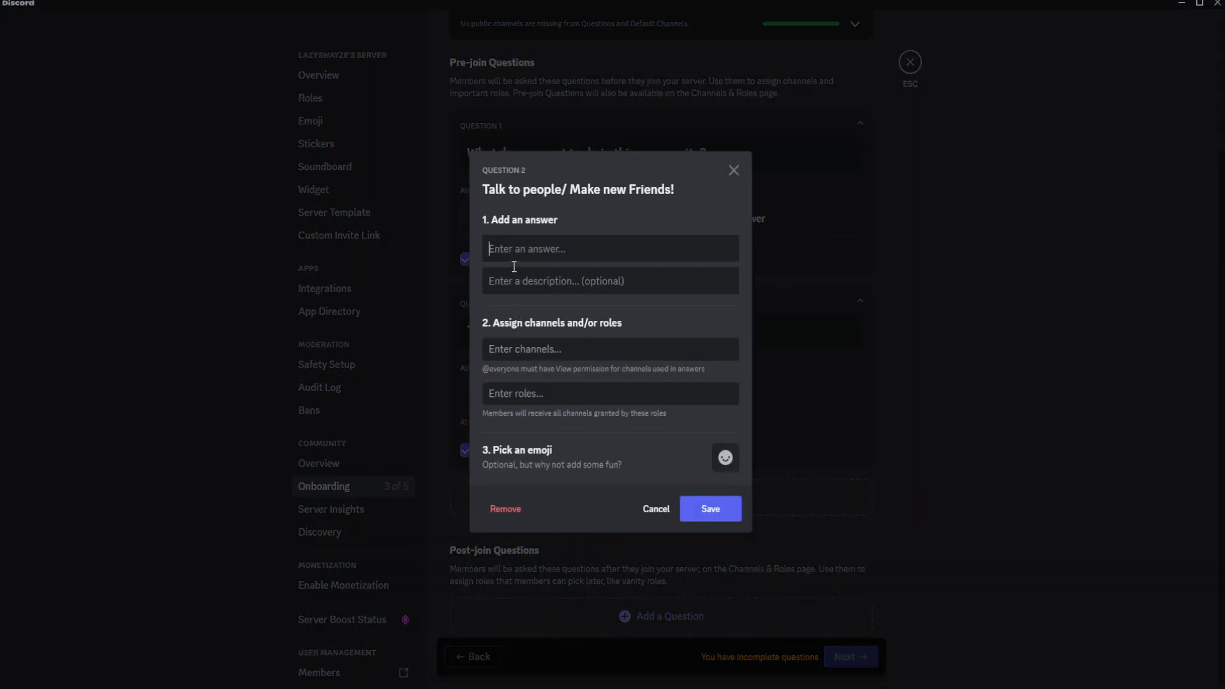
text(Talk to)
key(BackSpace)
key(BackSpace)
key(BackSpace)
text(to people in the General Channel)
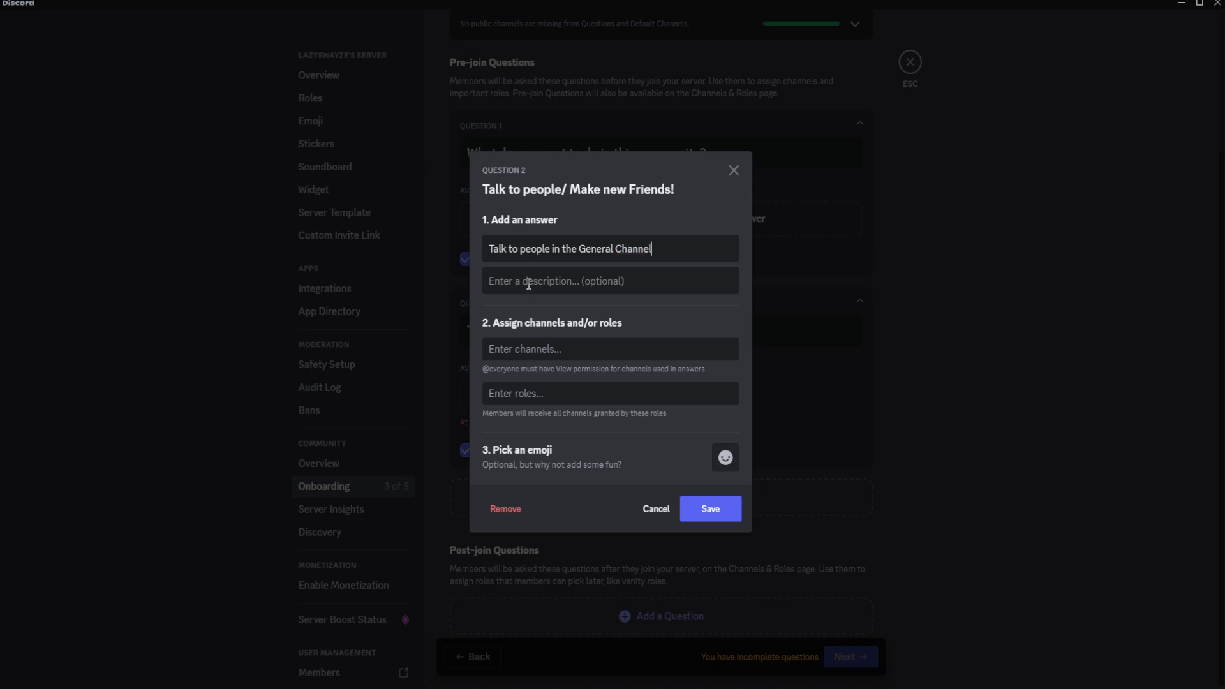
click(574, 349)
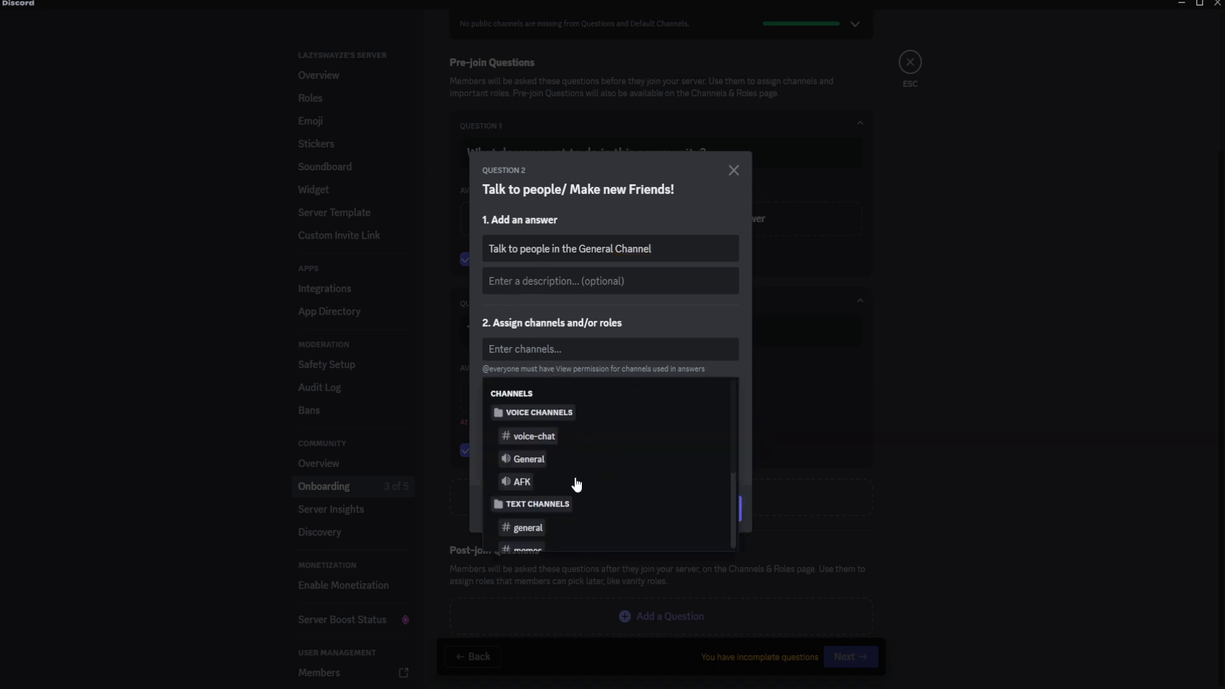
scroll(555, 495, down, 2)
click(527, 462)
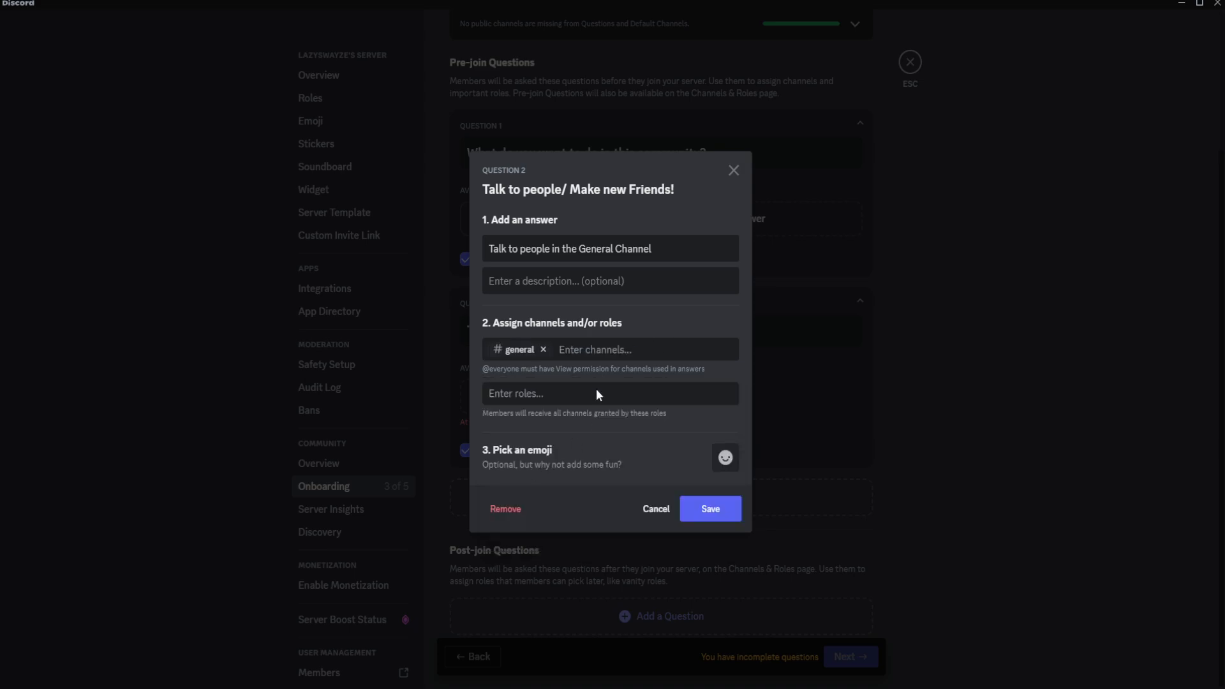
click(715, 514)
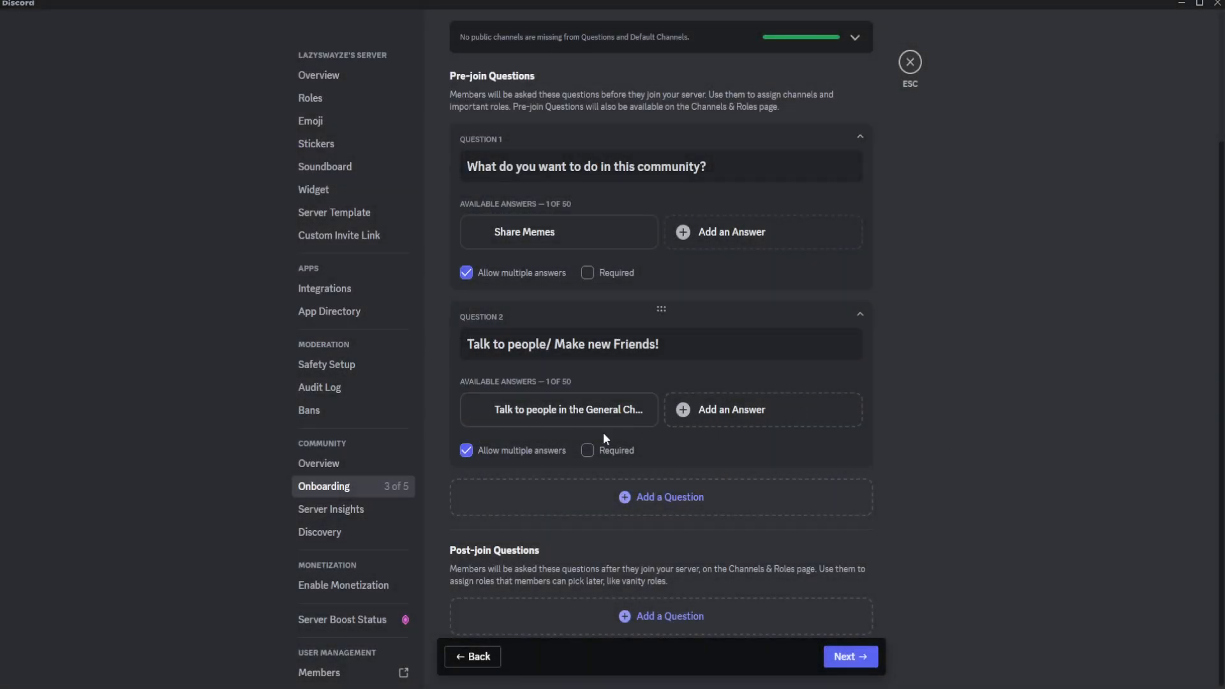
Add a third pre-join question reading "Look at the Rules".
click(594, 509)
click(563, 514)
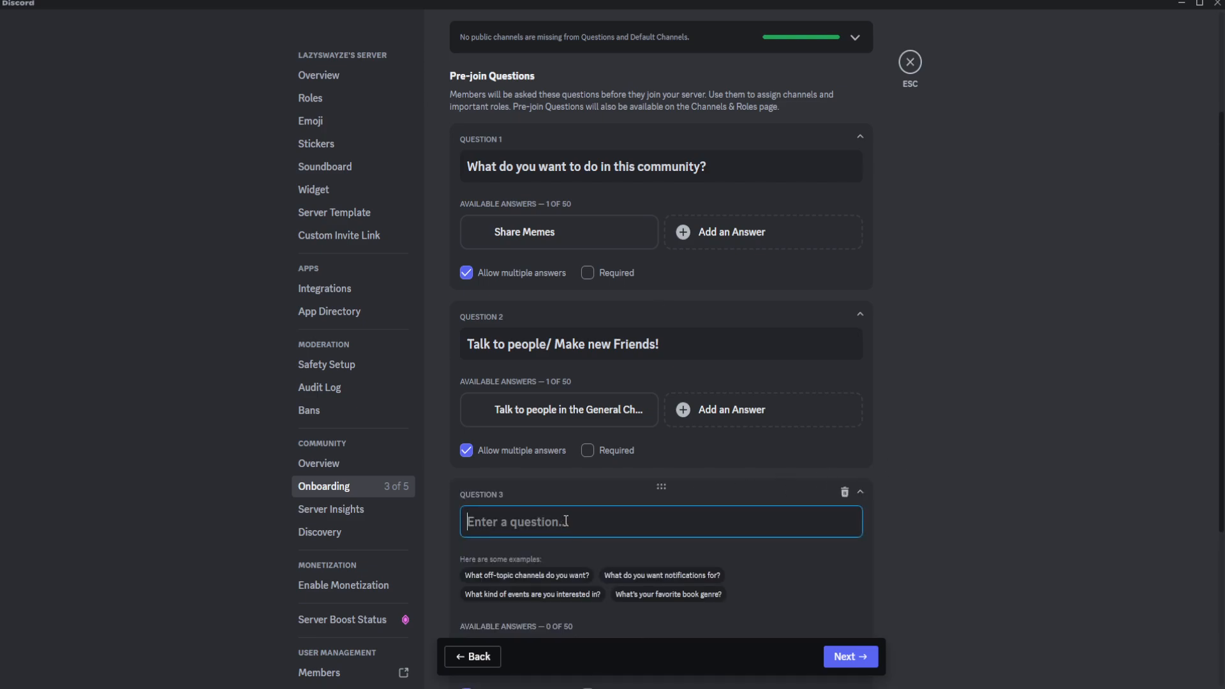
text(Look at the Rules)
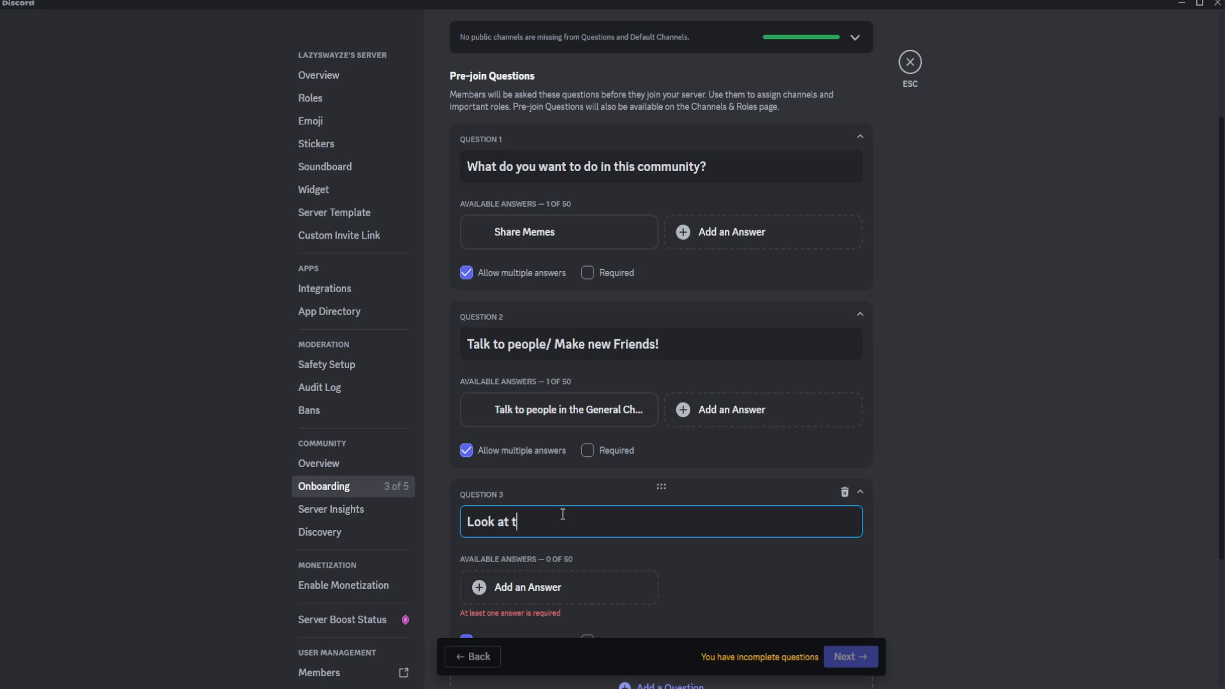
Give the third question the answer "Look at the rules, Just in case.", assign the rules channel and save.
click(561, 582)
text(Look at the)
text( rules)
text(, Just in c)
text(ae)
text(e.)
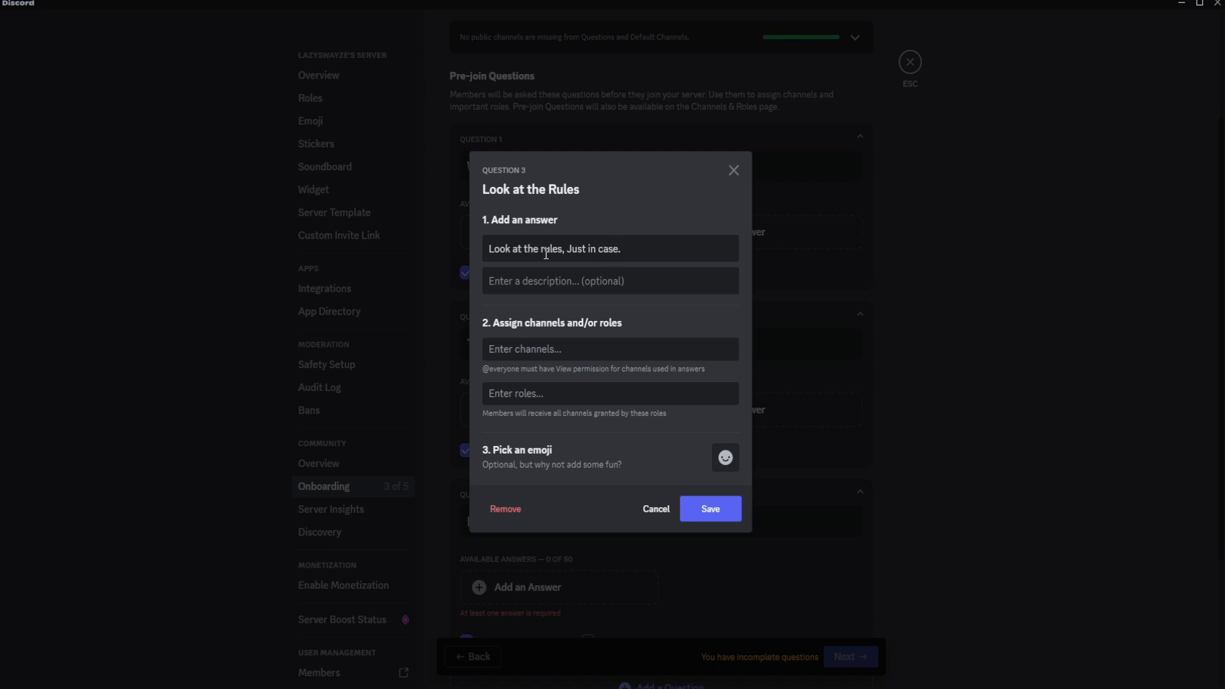
click(560, 355)
scroll(603, 507, down, 3)
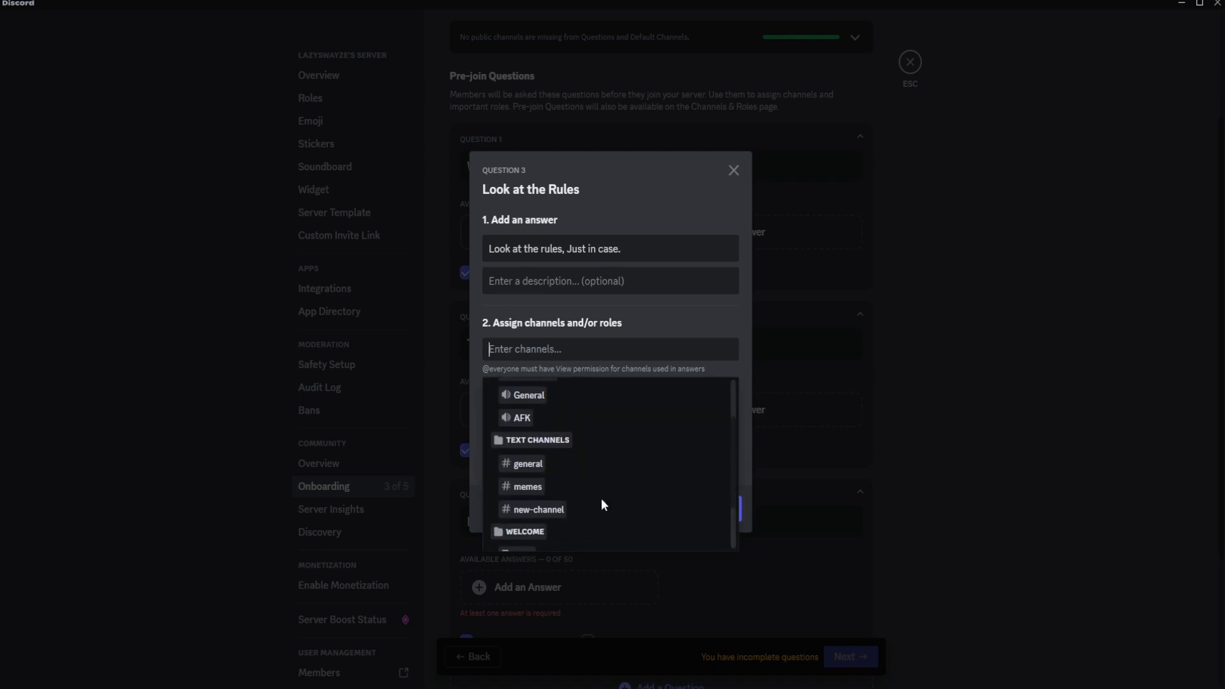
scroll(578, 488, down, 1)
click(522, 490)
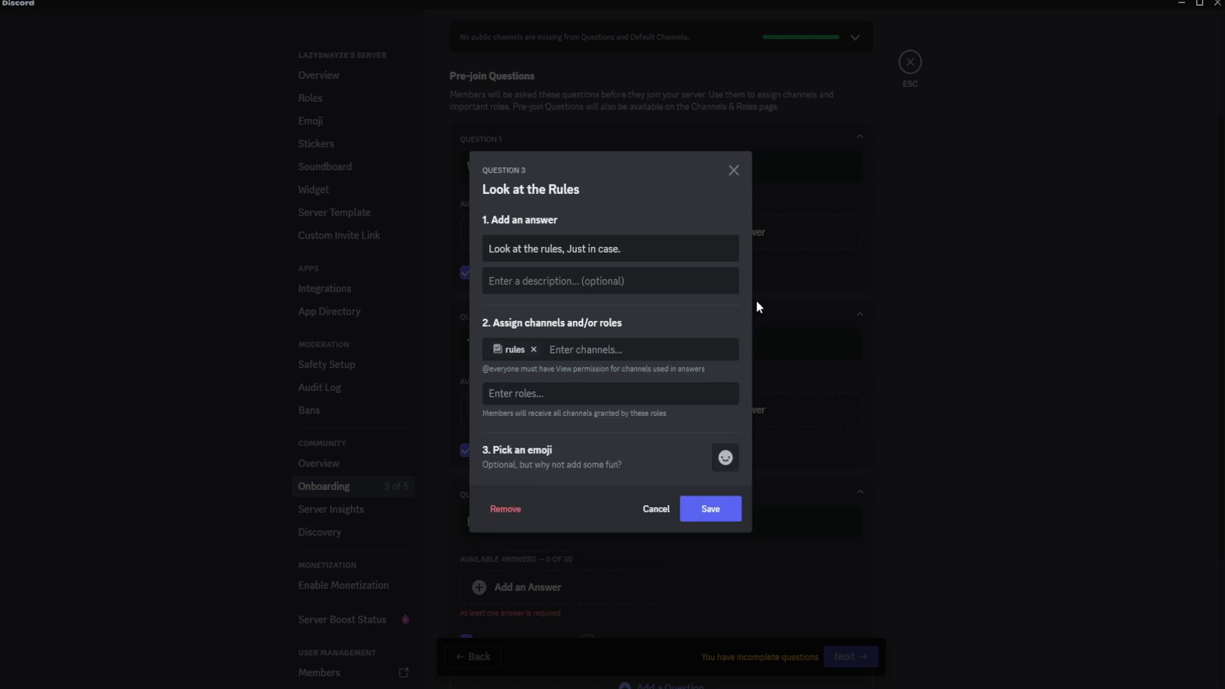
click(695, 520)
scroll(1020, 466, down, 3)
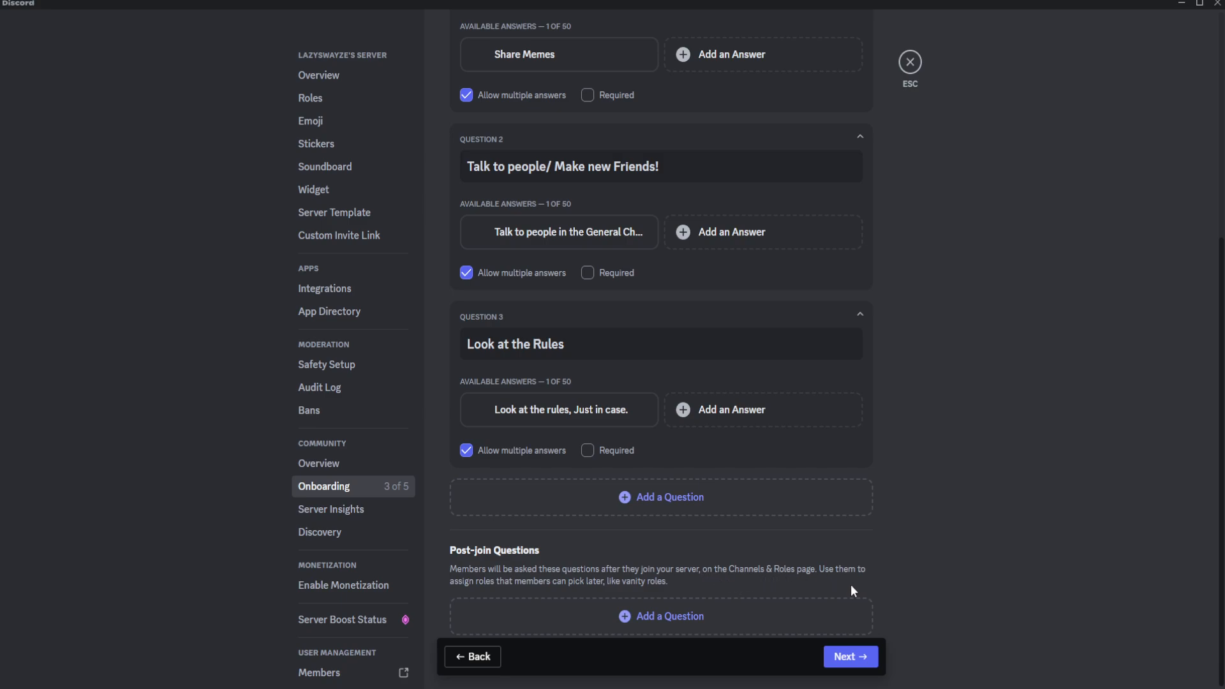
click(588, 619)
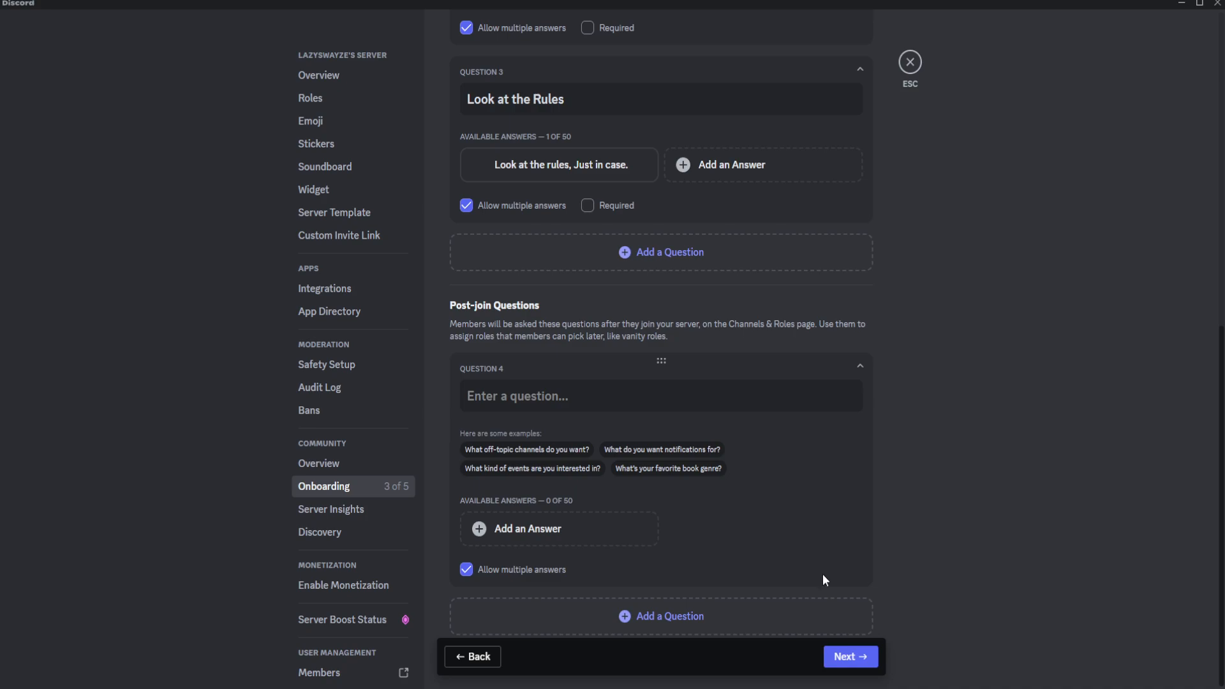
click(863, 657)
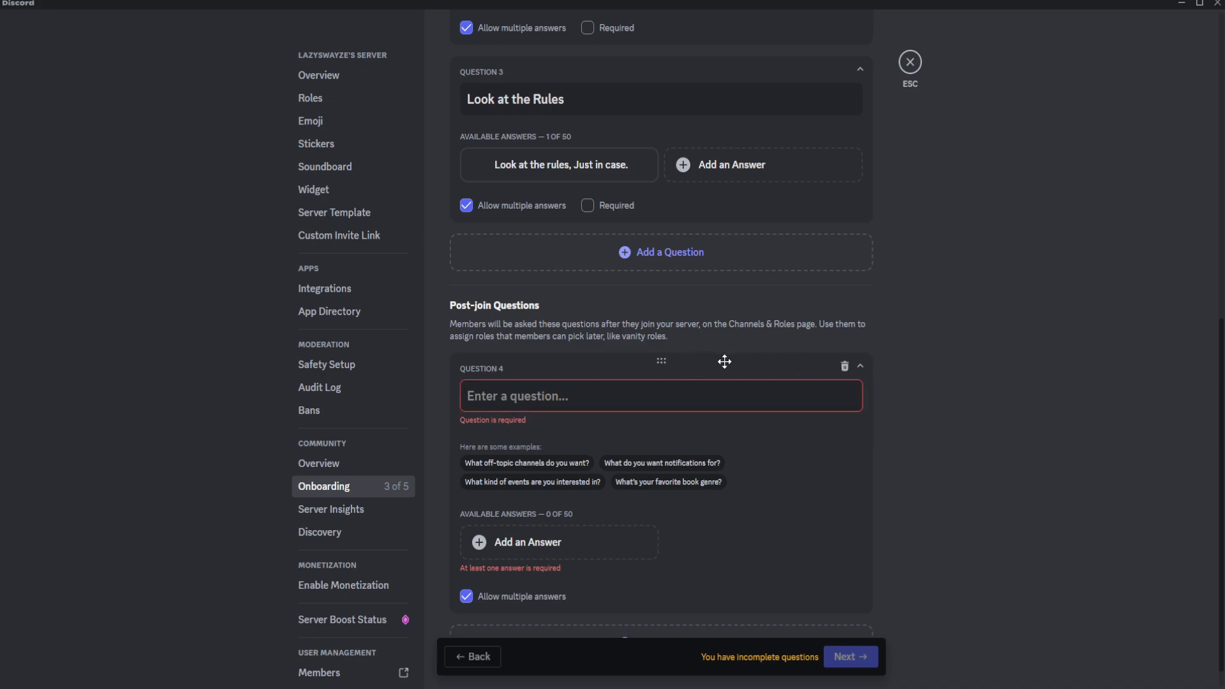
mouse_move(678, 363)
mouse_down()
mouse_move(668, 338)
mouse_move(661, 363)
mouse_up()
click(553, 406)
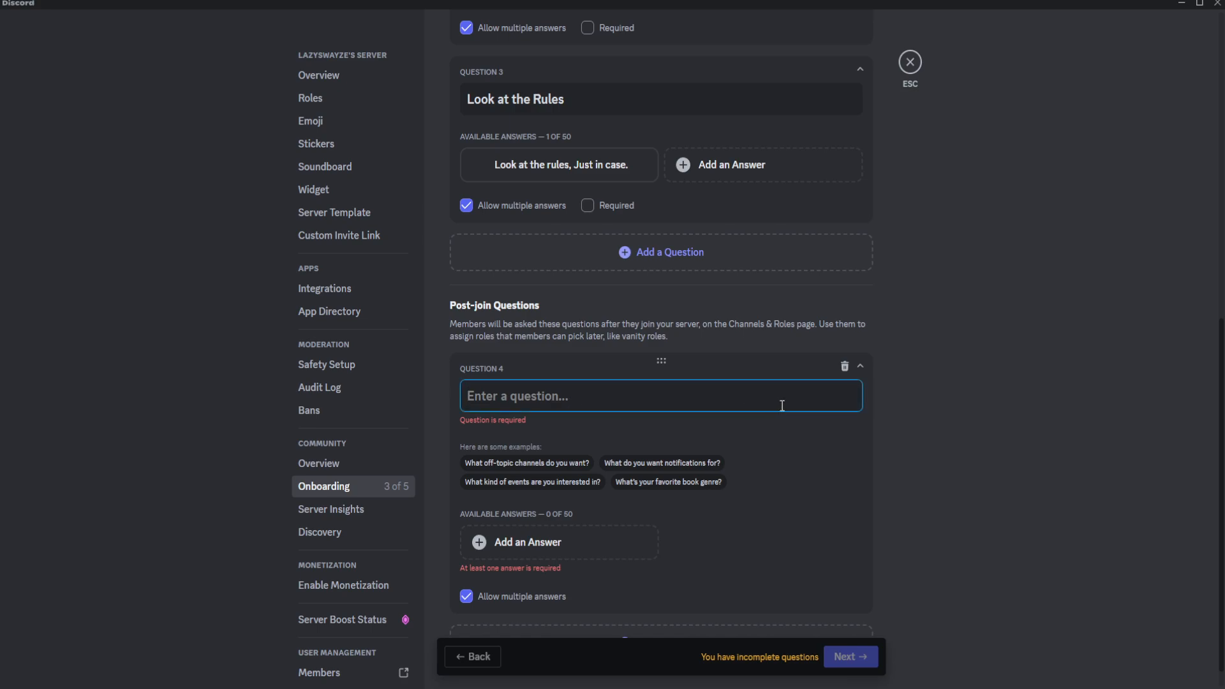
click(845, 366)
Proceed to the Server Guide stage of the onboarding and dismiss its introduction.
click(860, 659)
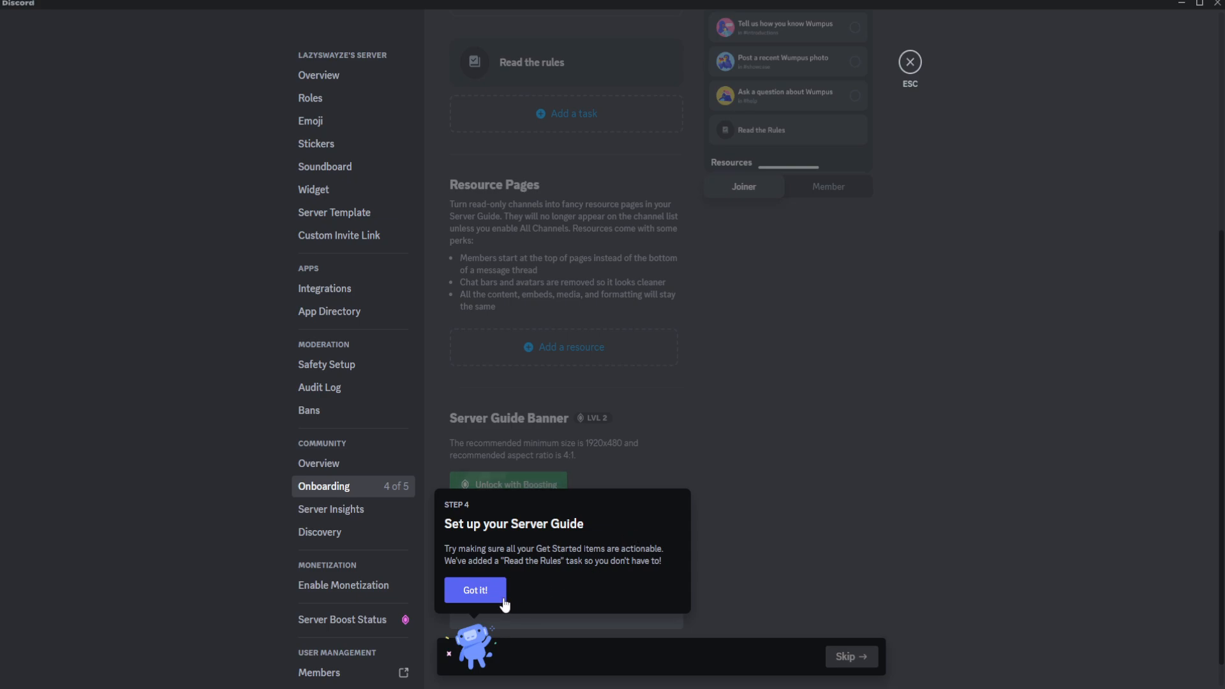
click(475, 592)
scroll(786, 472, up, 2)
scroll(789, 472, up, 4)
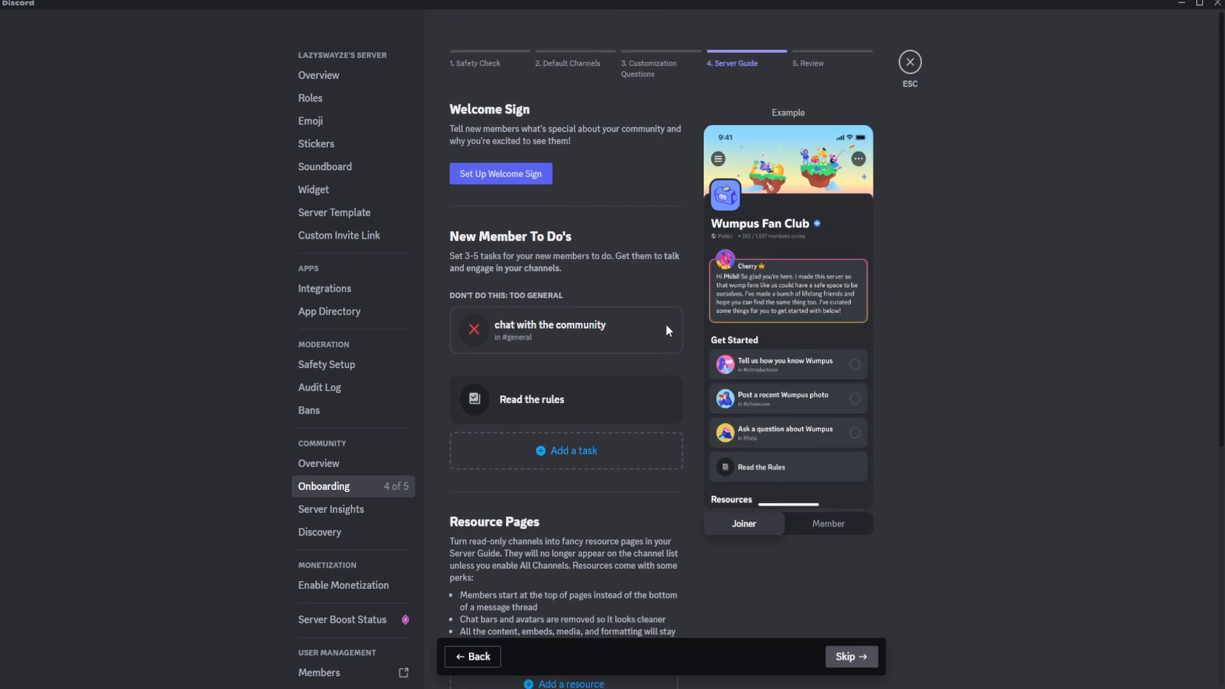
Start setting up the Welcome Sign and choose the server owner's account as the message author.
click(513, 177)
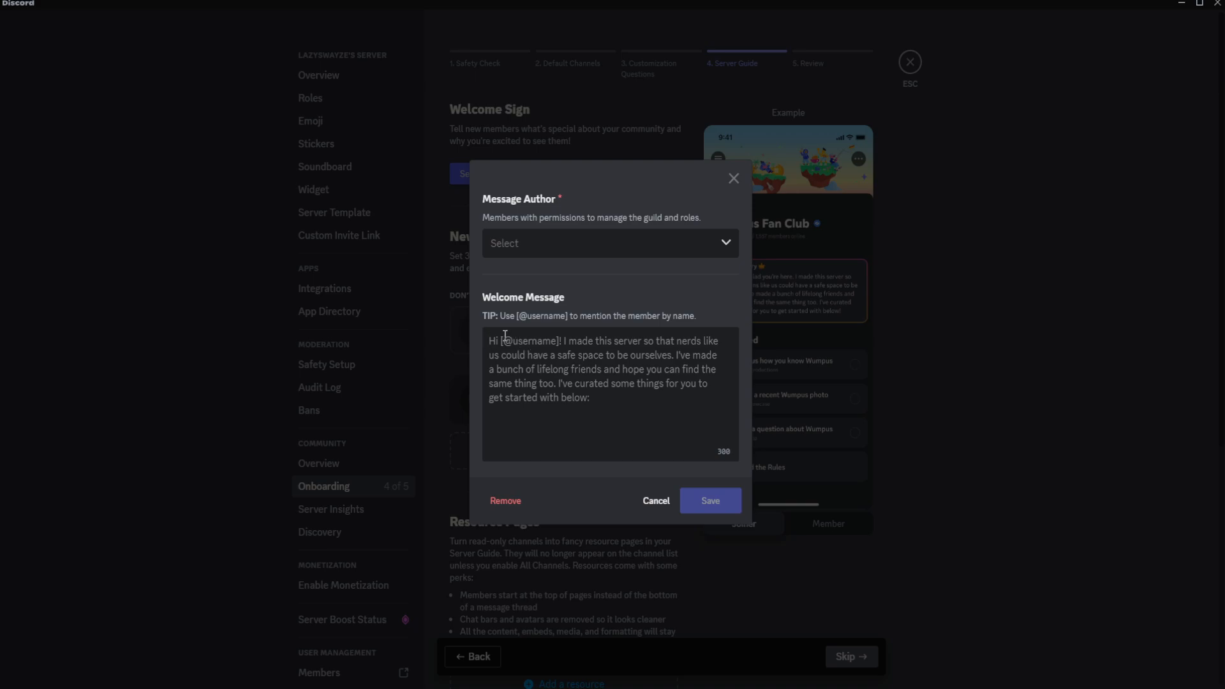
click(534, 252)
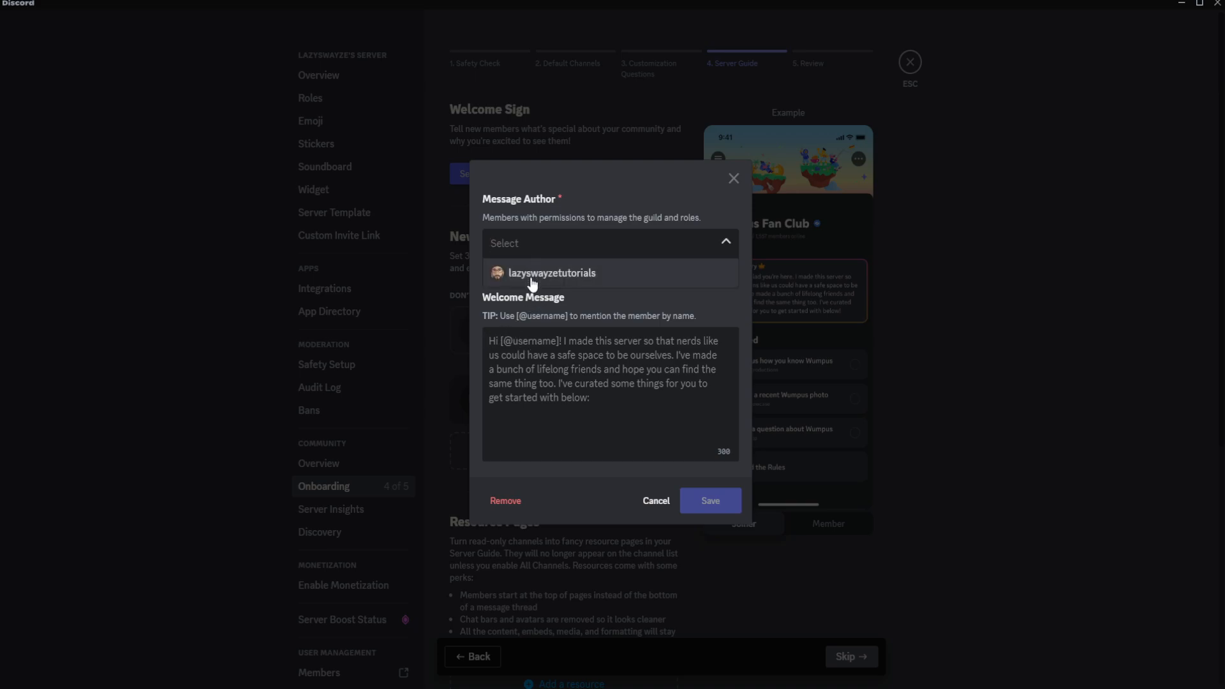
click(533, 275)
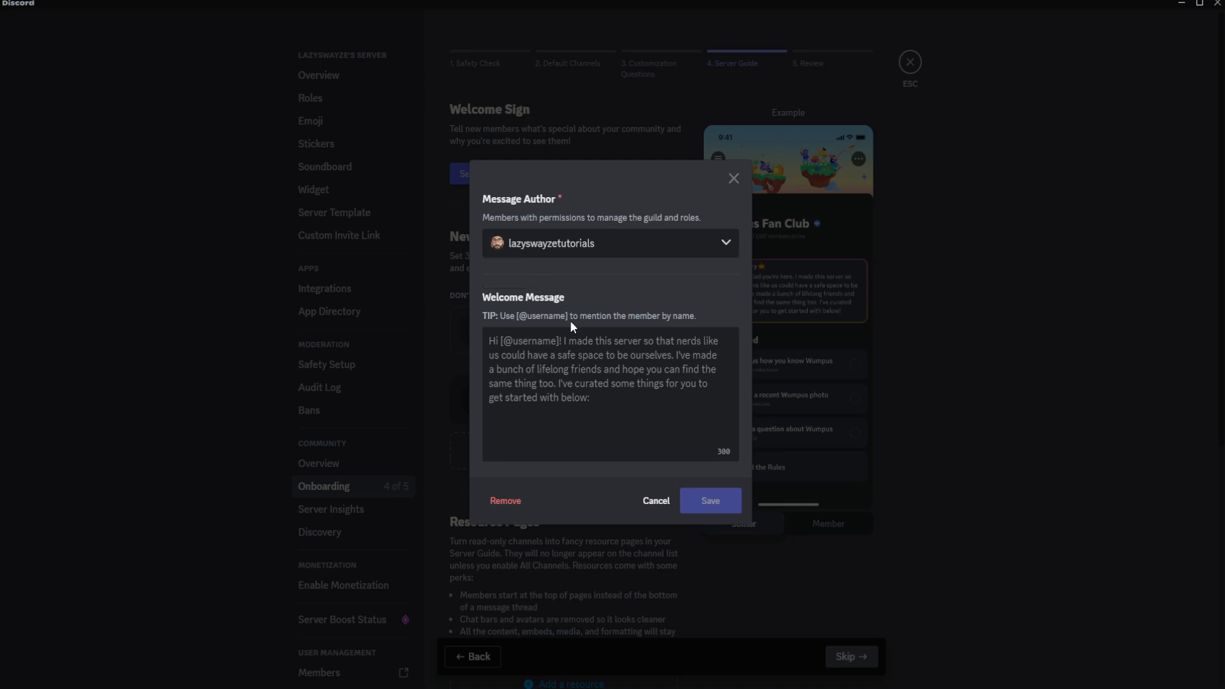
click(555, 245)
click(597, 283)
click(631, 453)
text(Hi )
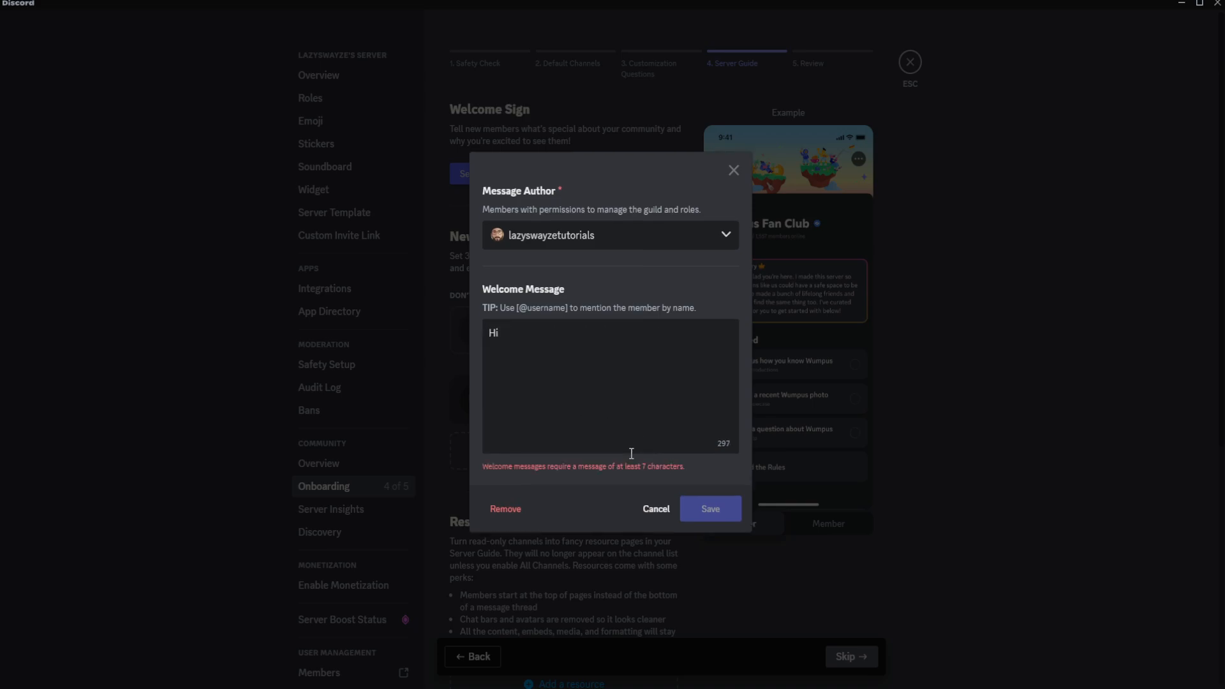
text([@use)
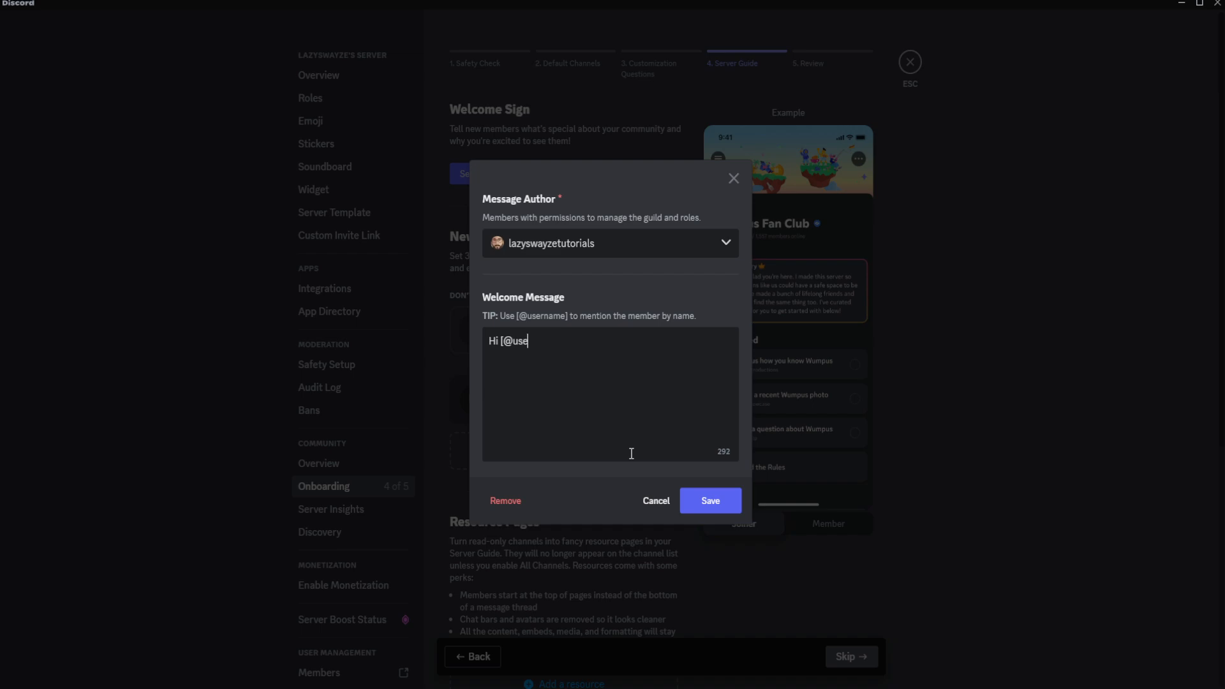
text(rname] Welcome to my server that helpo)
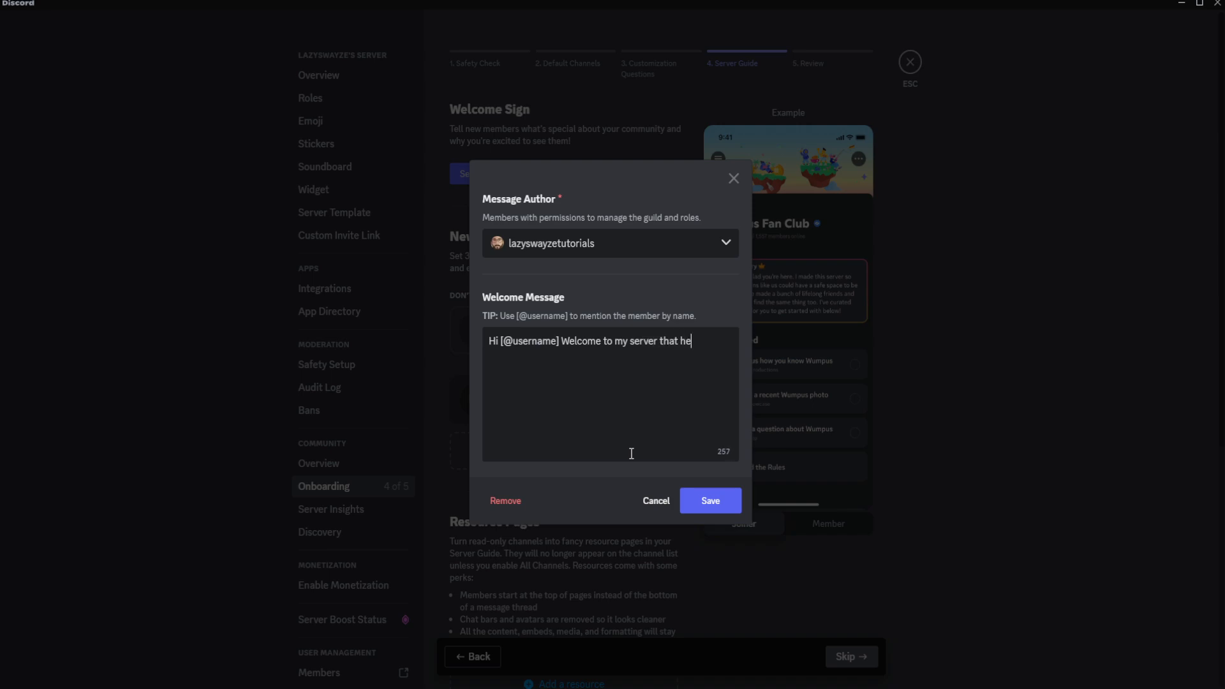
key(BackSpace)
text(s pep)
key(BackSpace)
key(BackSpace)
key(BackSpace)
text(people learn about di)
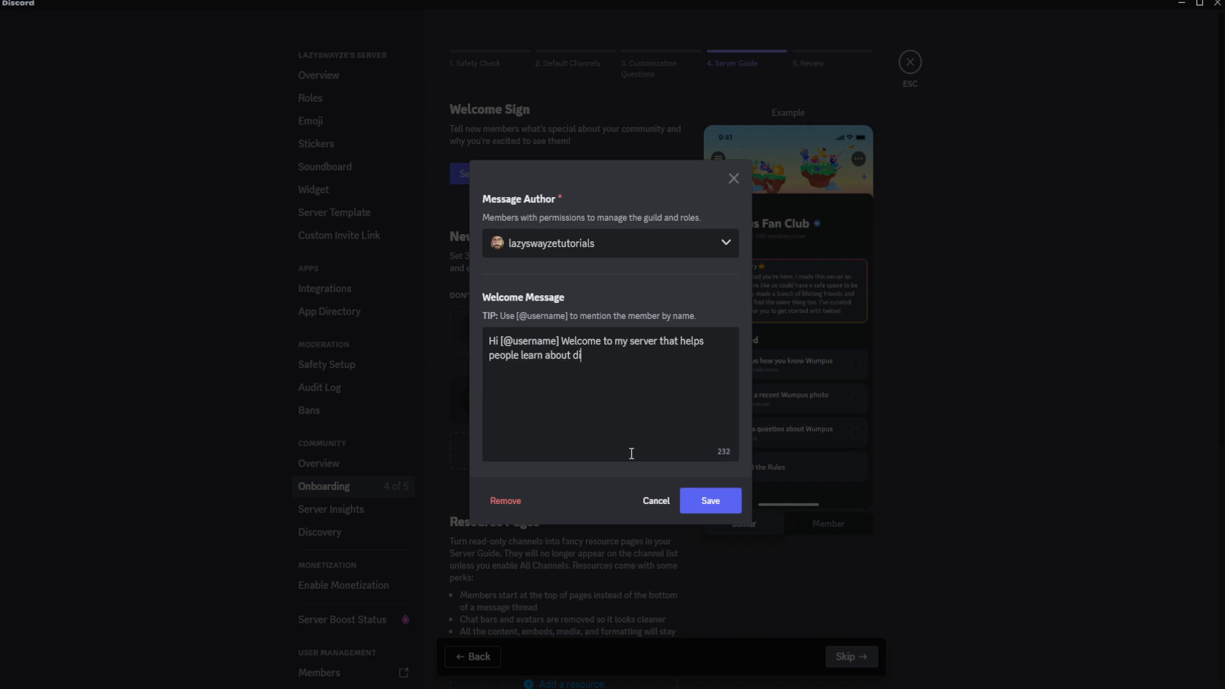
text(scord.)
text( Look at )
text(the various )
text(channels and what thy)
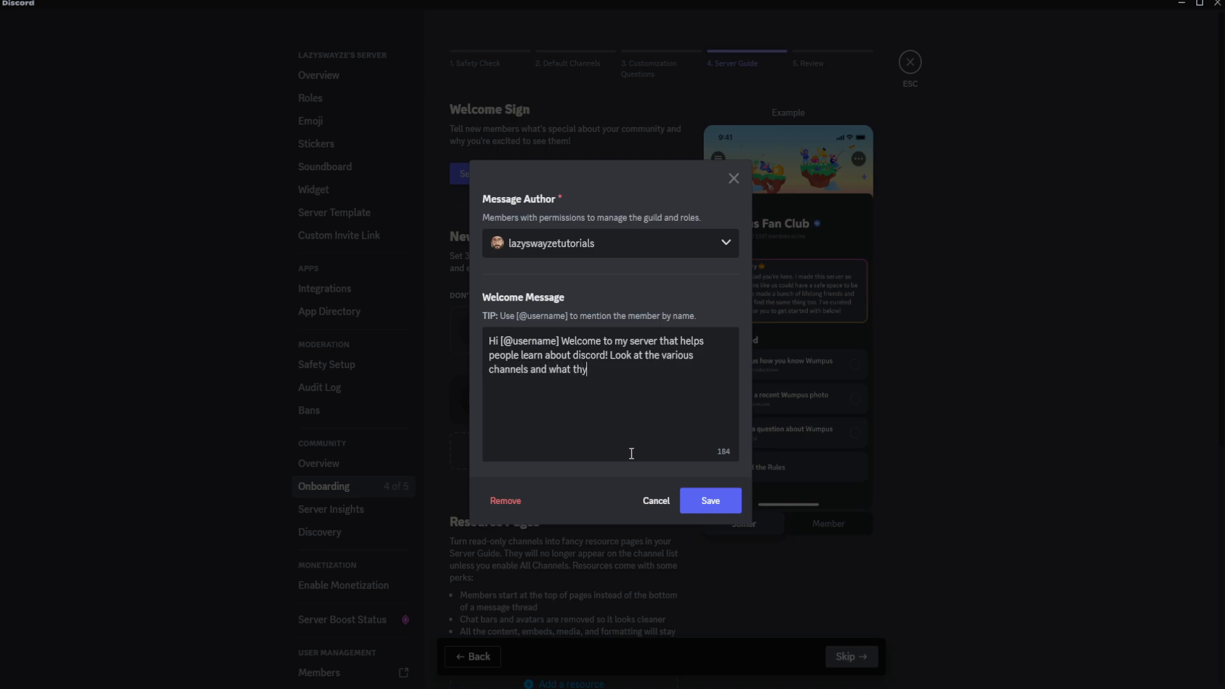
Continue the welcome message with "Look at the various channels and what they do. Meet people and share memes and be merry!" and save it.
key(BackSpace)
text(ey do. Meet people and share mem)
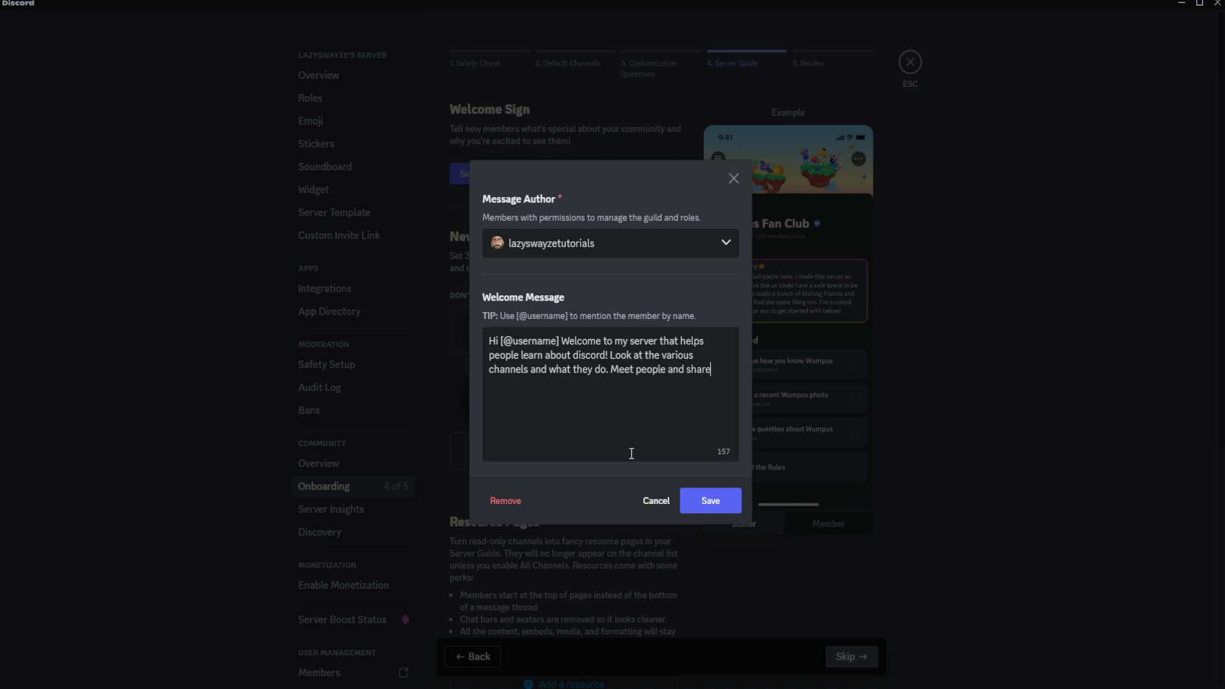
text(es and be me)
key(BackSpace)
key(BackSpace)
text(a)
key(BackSpace)
text(merry!)
click(711, 502)
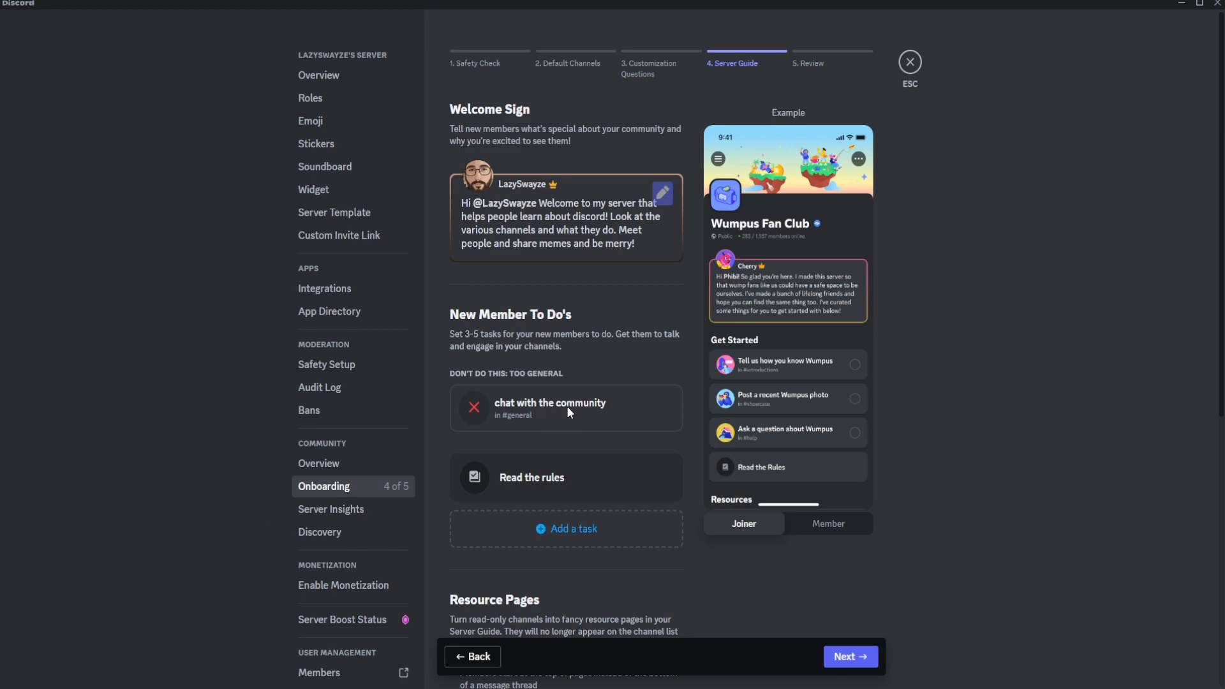
Add a new-member task "Share memes" in the memes channel, completed when the member visits the channel, and save it.
click(556, 541)
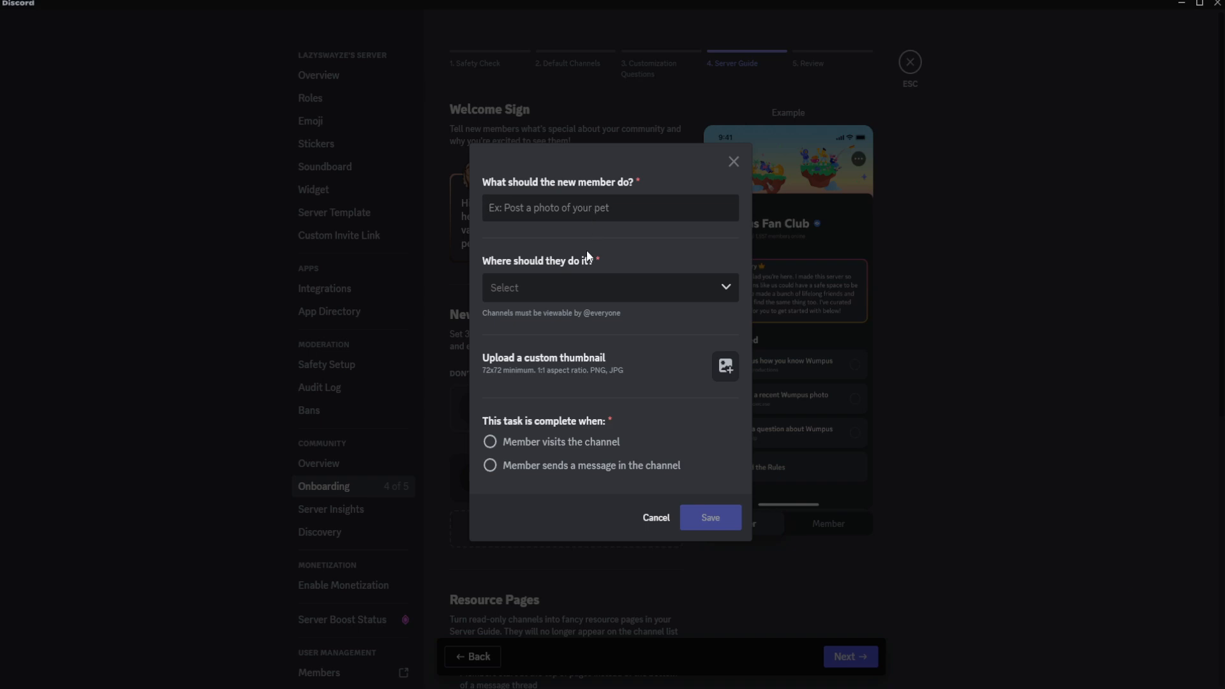
text(Shar)
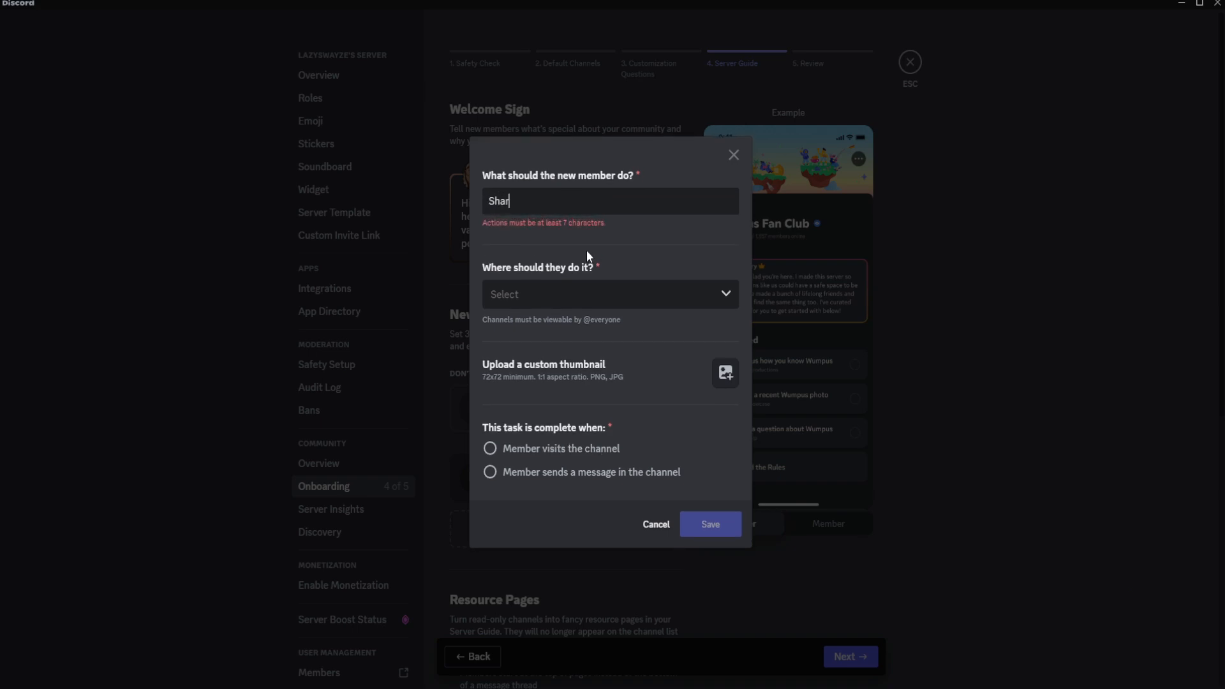
text(e memes)
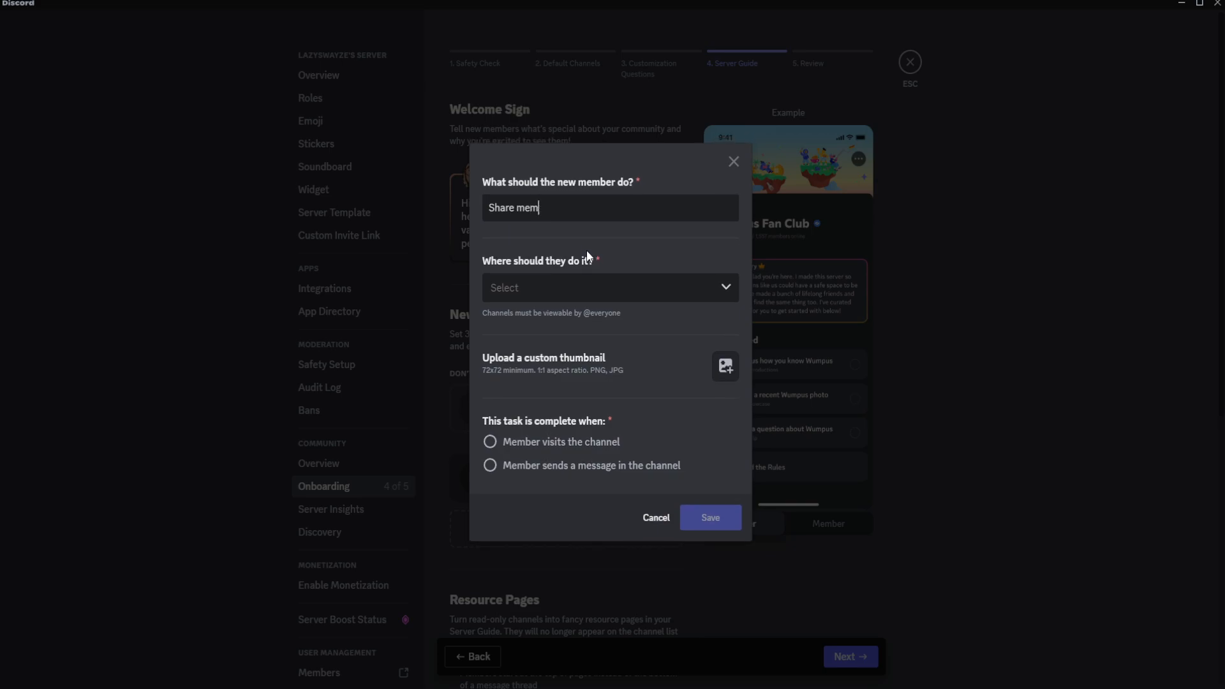
click(576, 291)
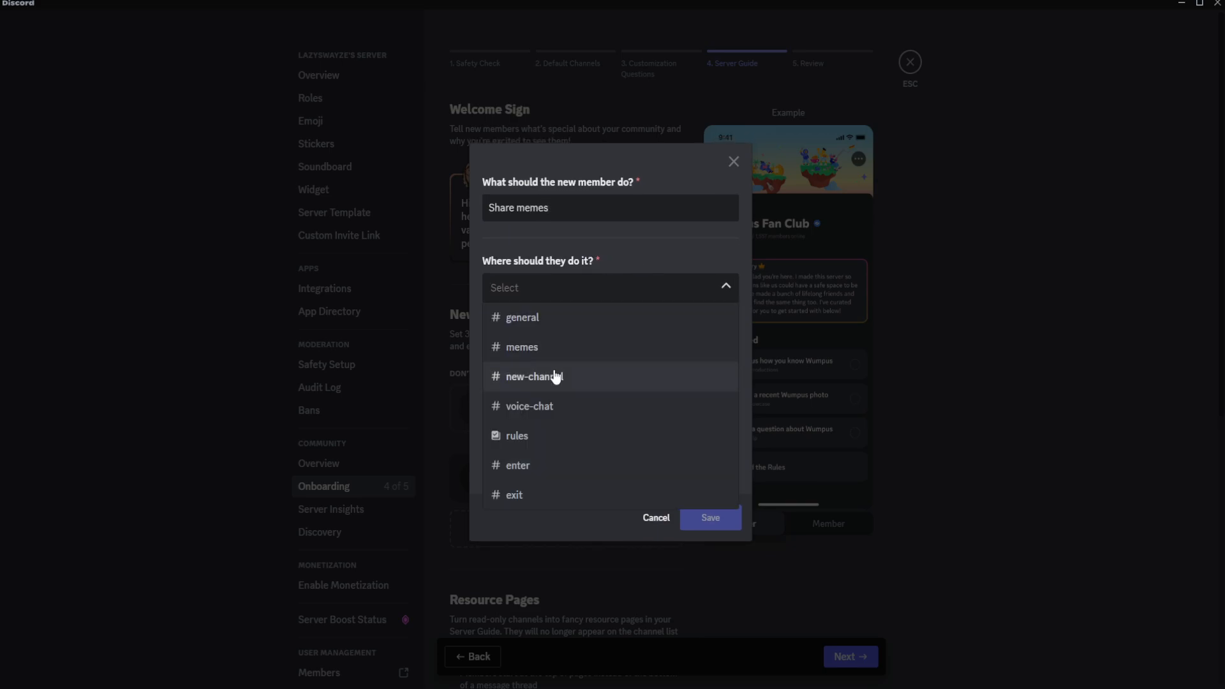
click(559, 344)
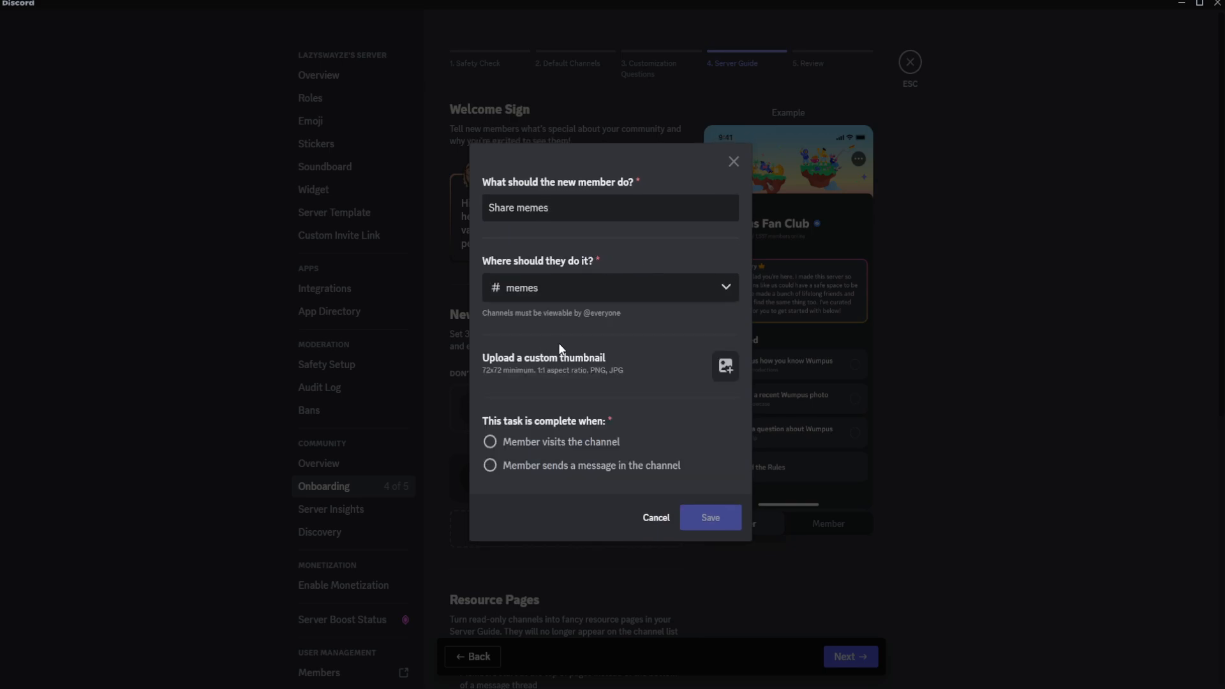
click(490, 442)
click(716, 518)
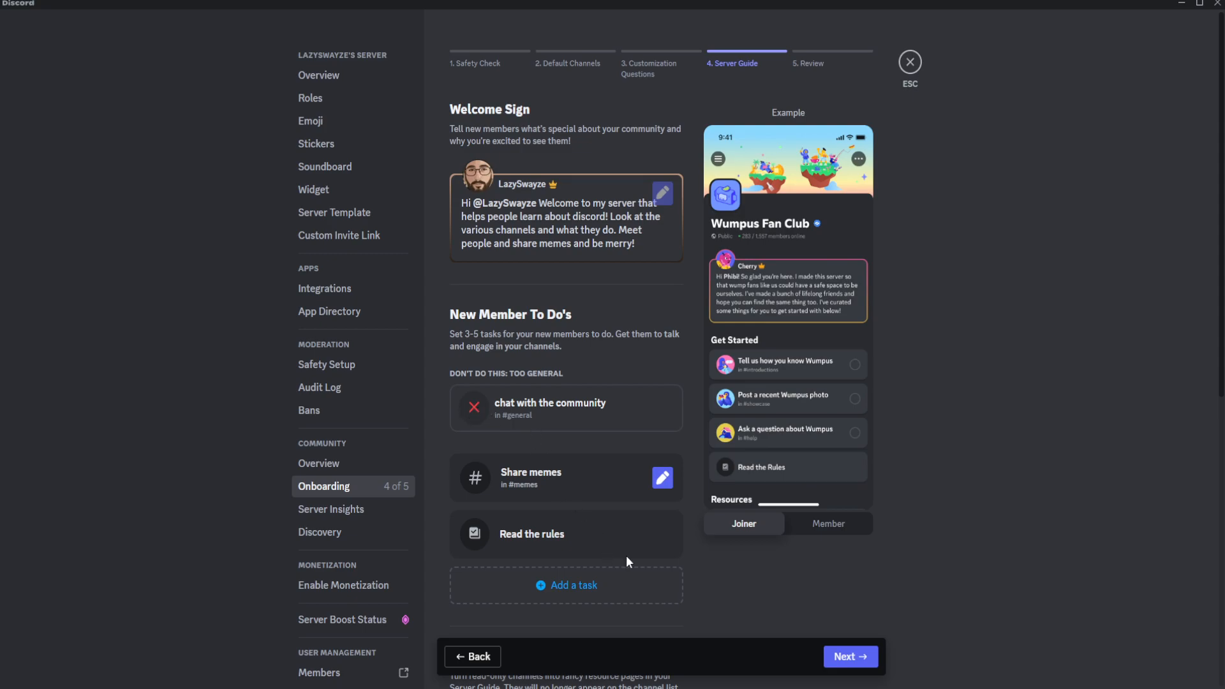
Add a second task "Talk with your new friends!" in the general channel, completed when the member visits the channel, and save it.
click(606, 597)
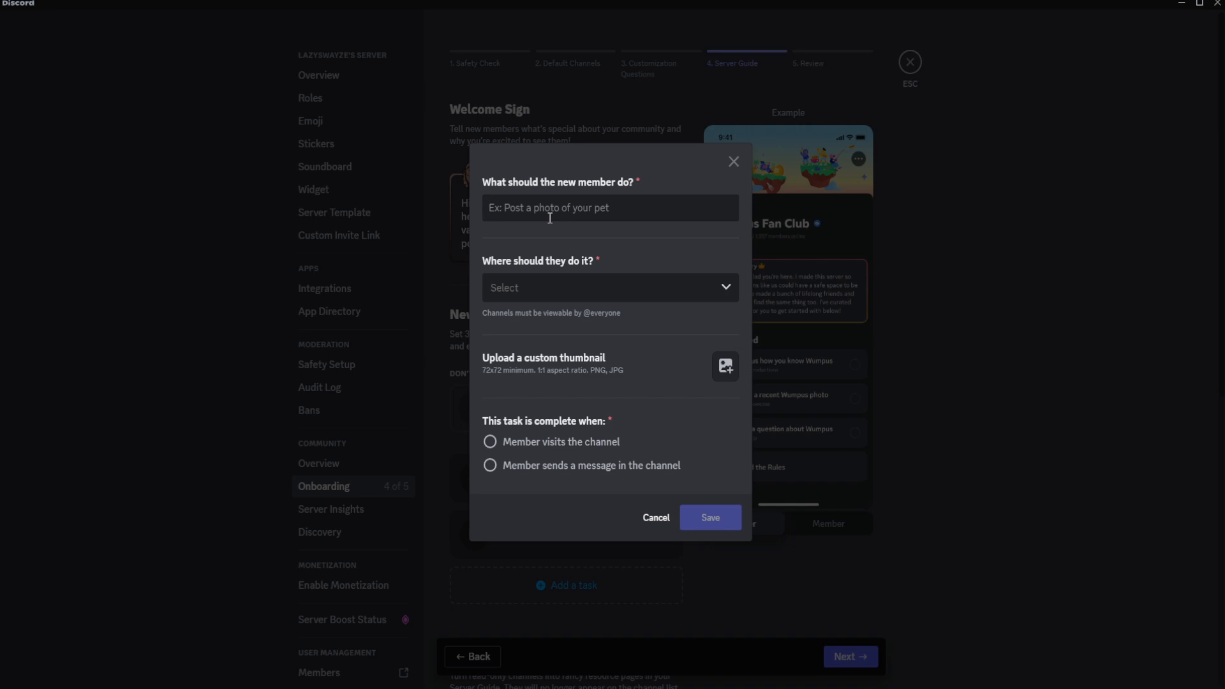
text(Ta)
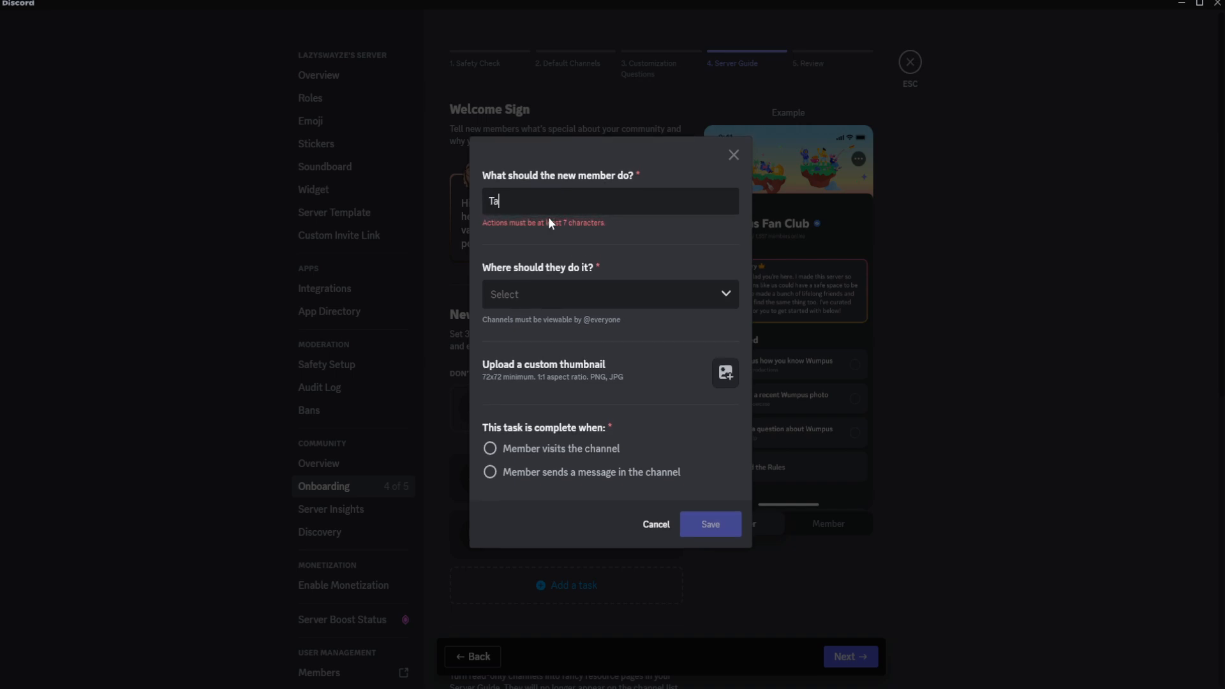
text(lk with your new friuen)
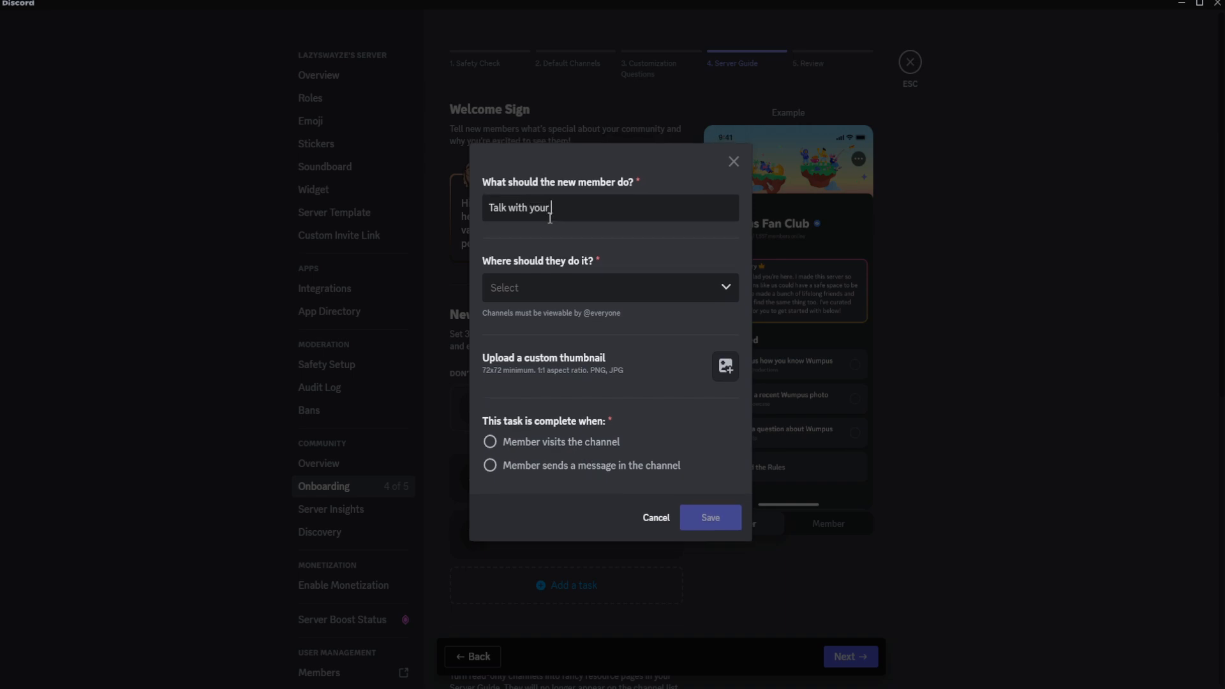
key(BackSpace)
key(BackSpace)
key(BackSpace)
text(ends!)
click(520, 292)
click(522, 317)
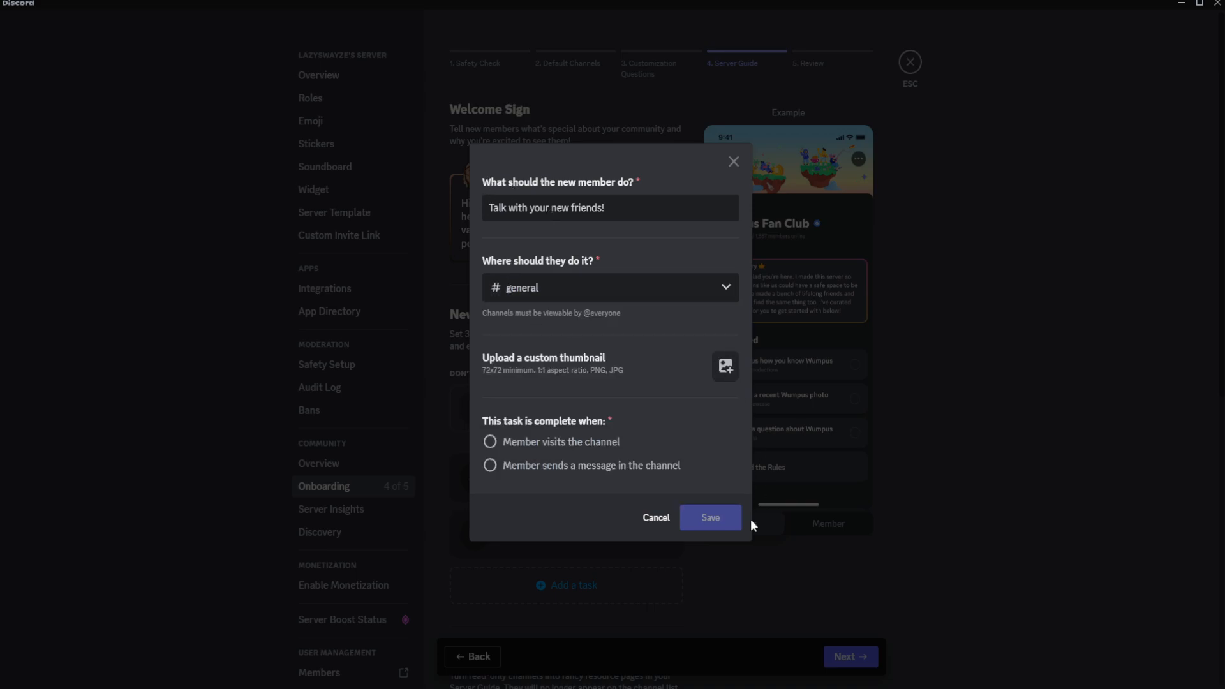
click(491, 443)
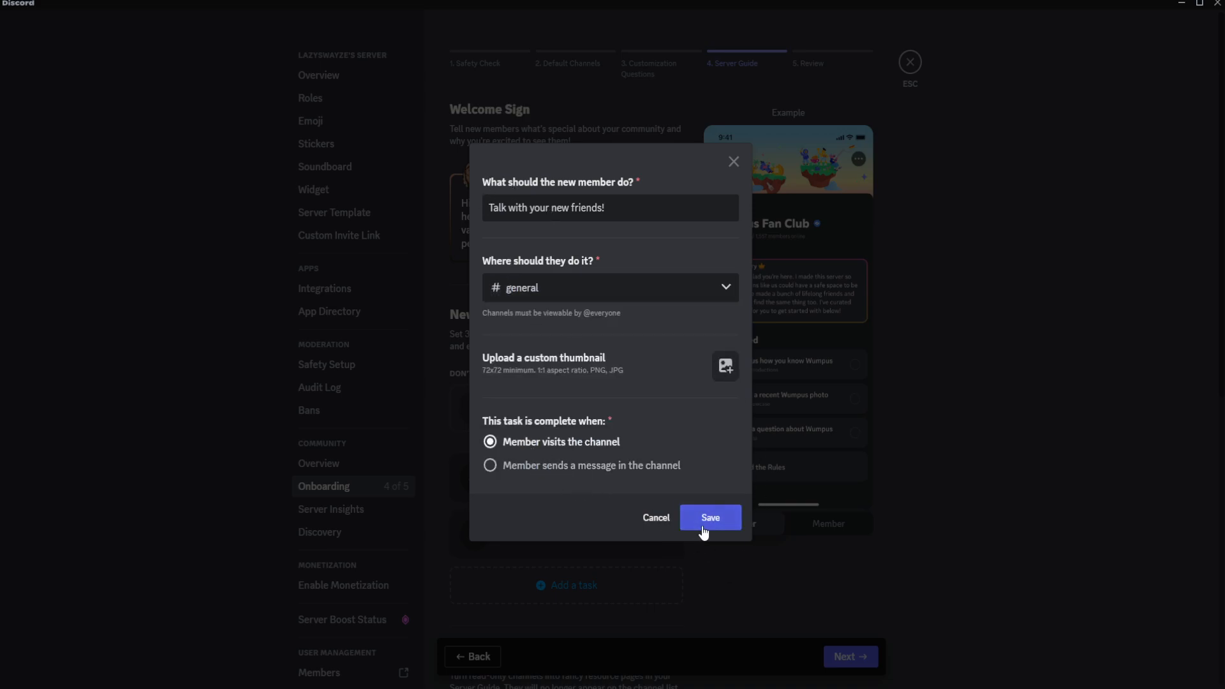
click(702, 523)
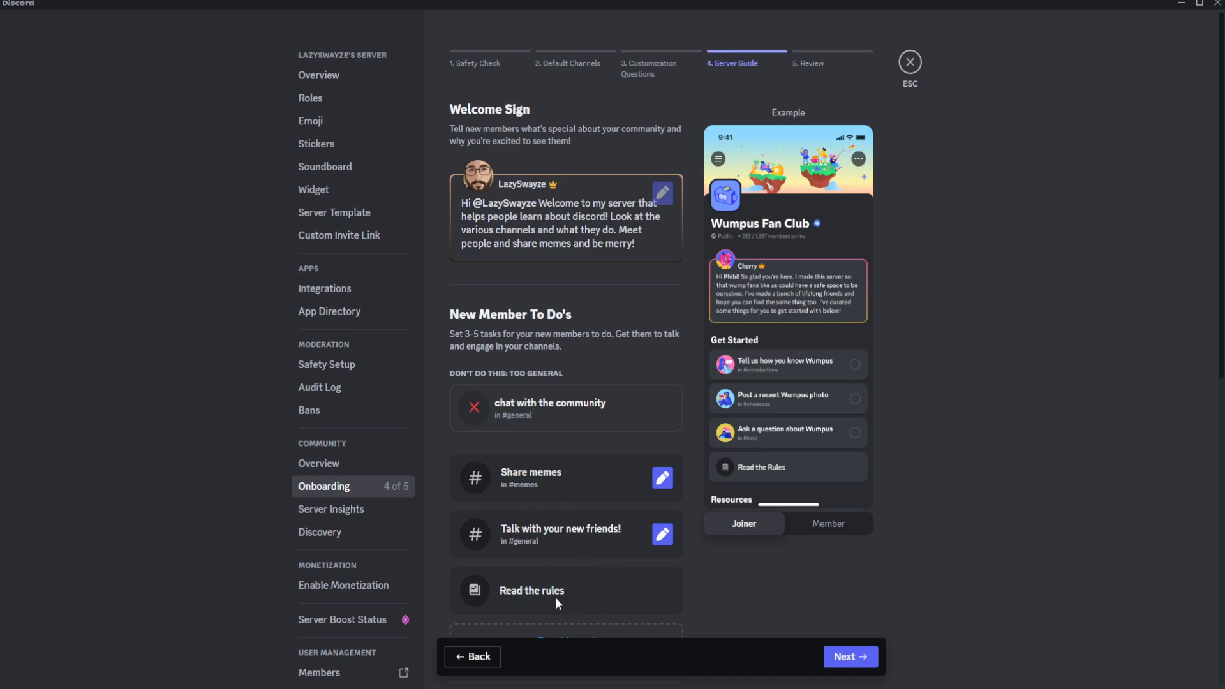
Look over the resource pages and banner options of the Server Guide and proceed to the Review stage.
scroll(540, 587, down, 3)
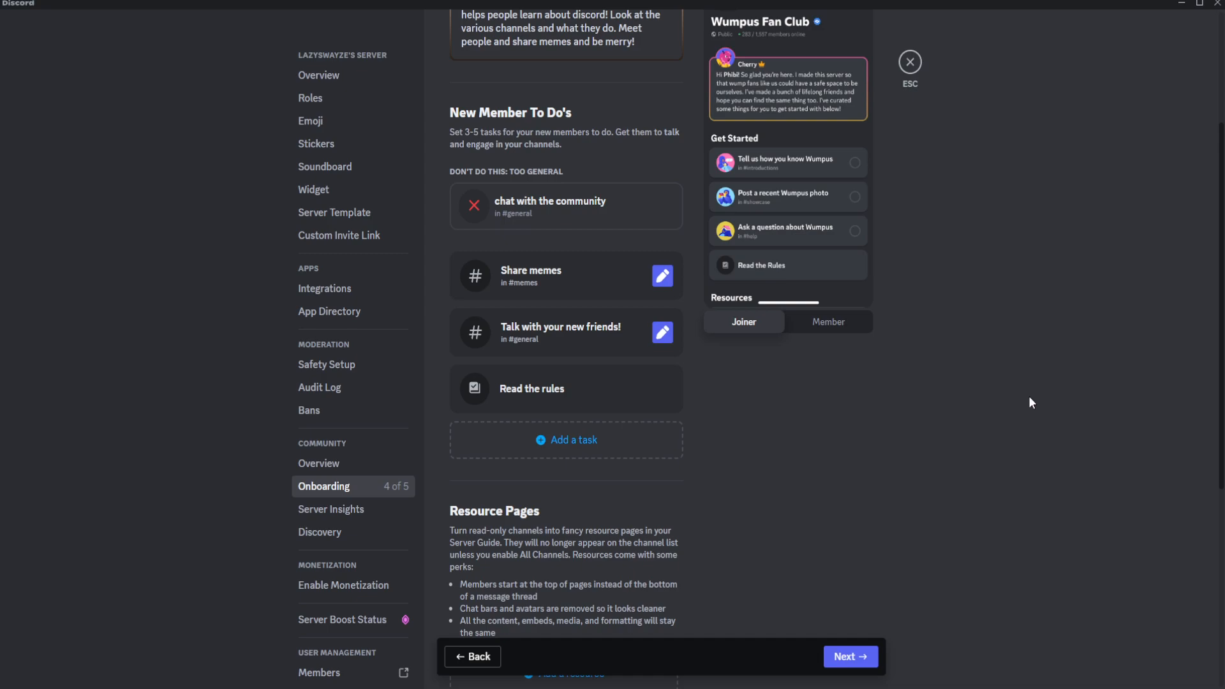
scroll(1029, 397, down, 5)
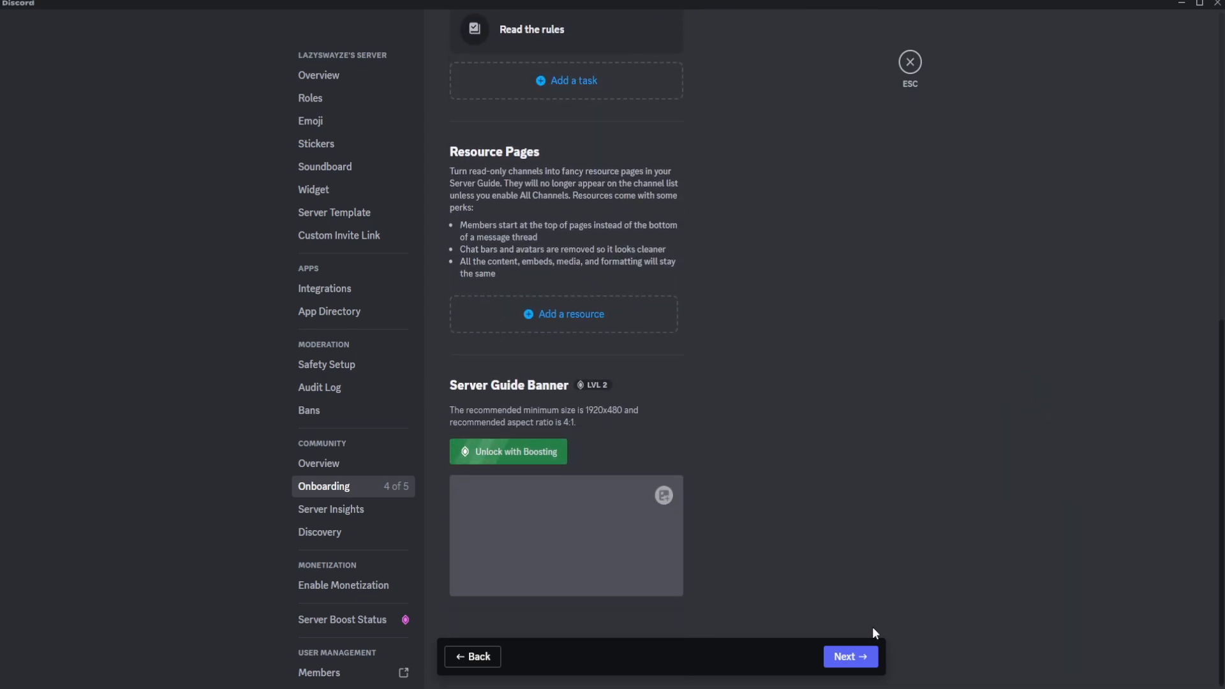
click(853, 658)
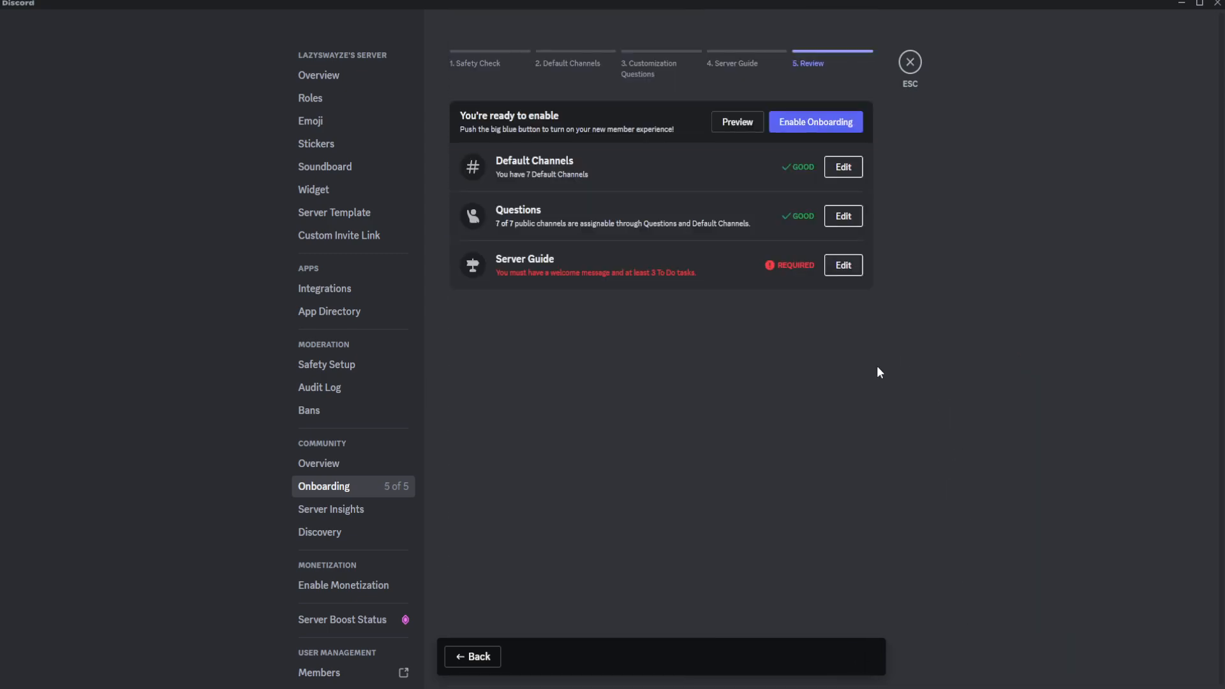
Reopen the Server Guide and add the task "Post something funny In the New channel" in new-channel, completed when the member visits the channel.
click(846, 268)
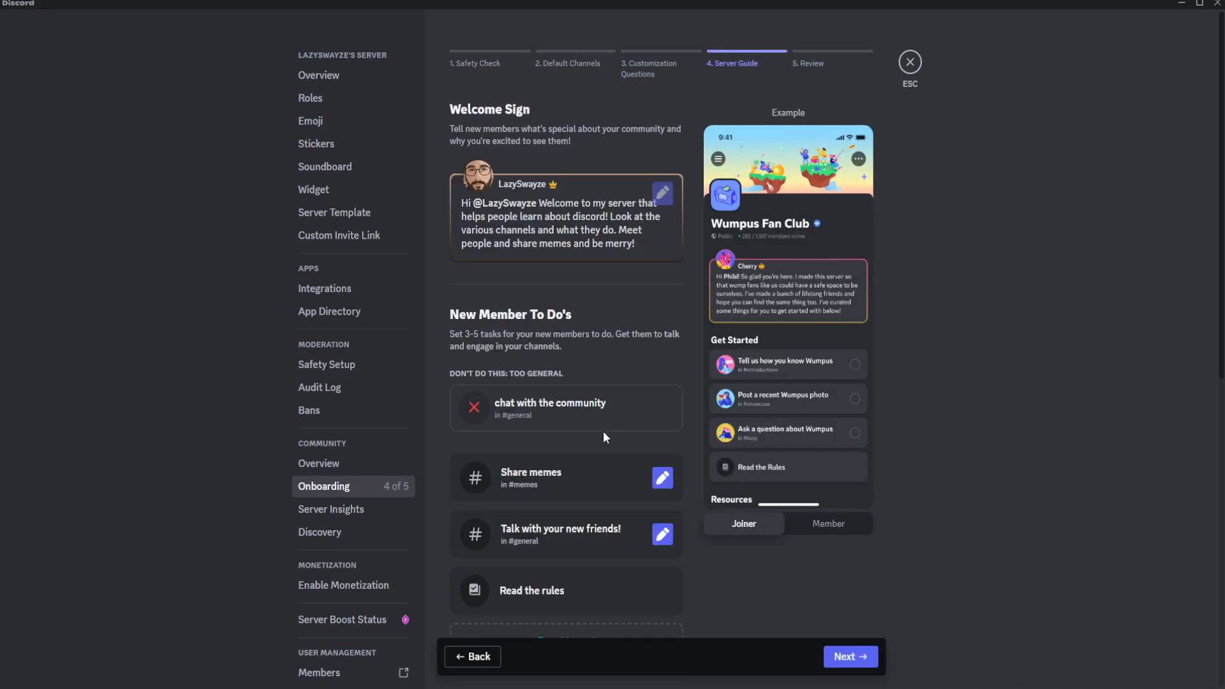
scroll(579, 436, down, 2)
click(546, 511)
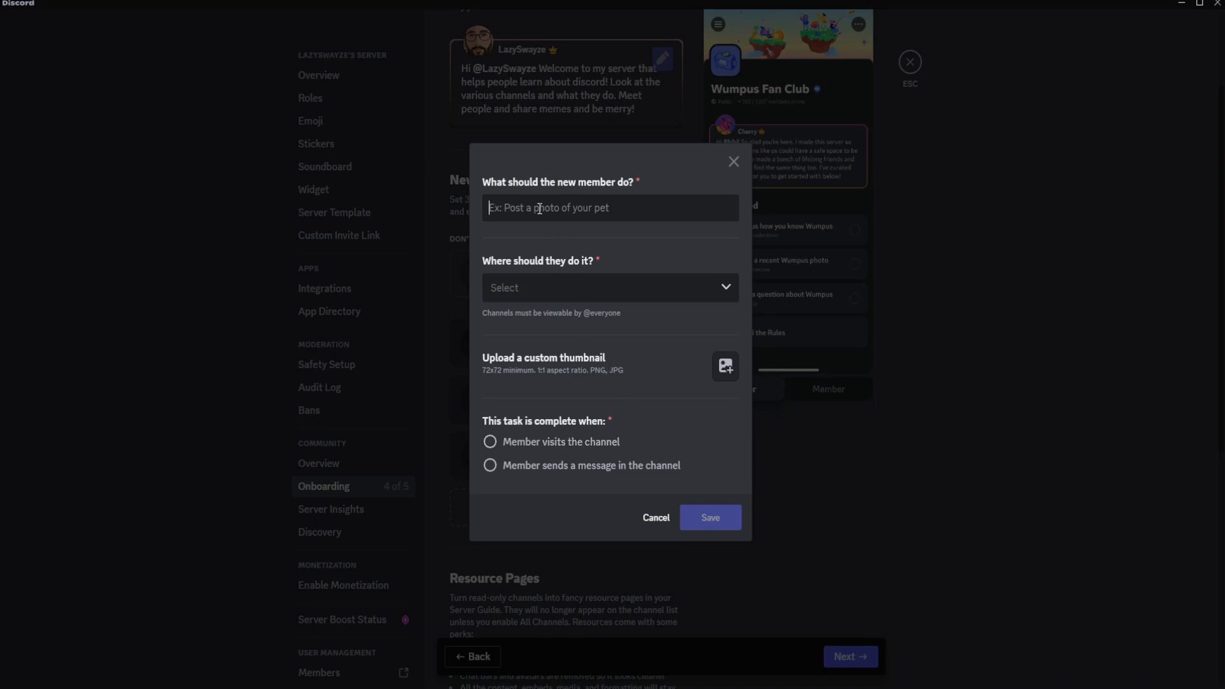
text(Post something )
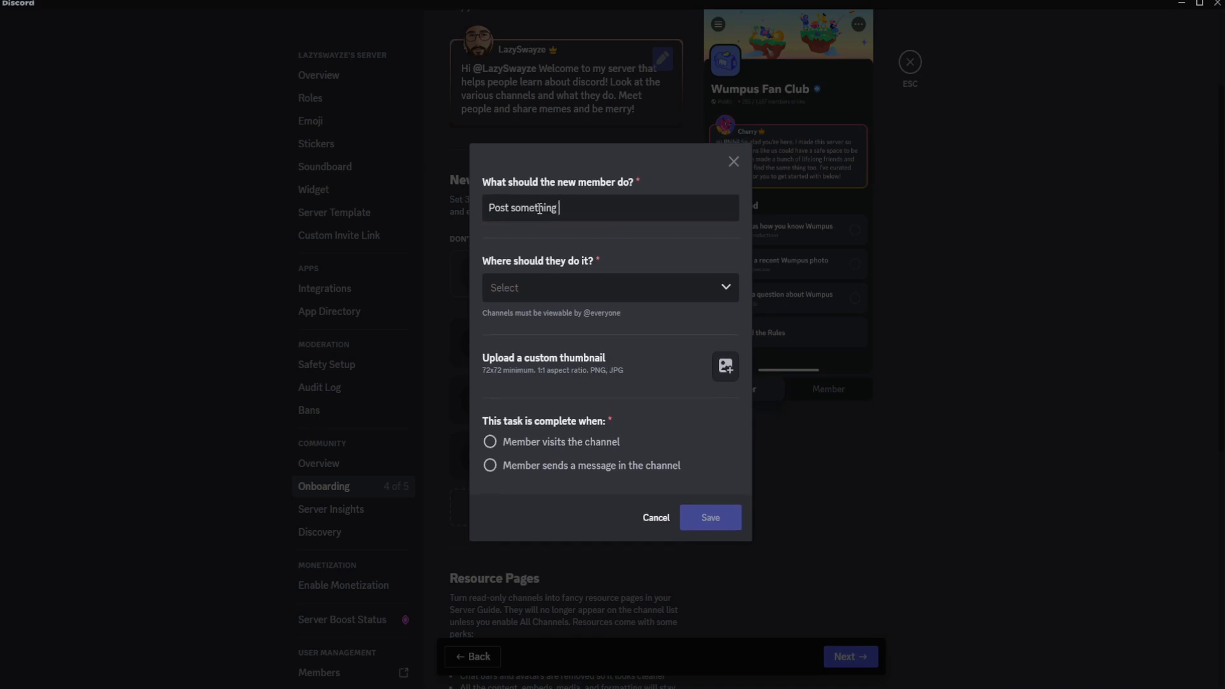
text(funny In the New channel)
click(499, 294)
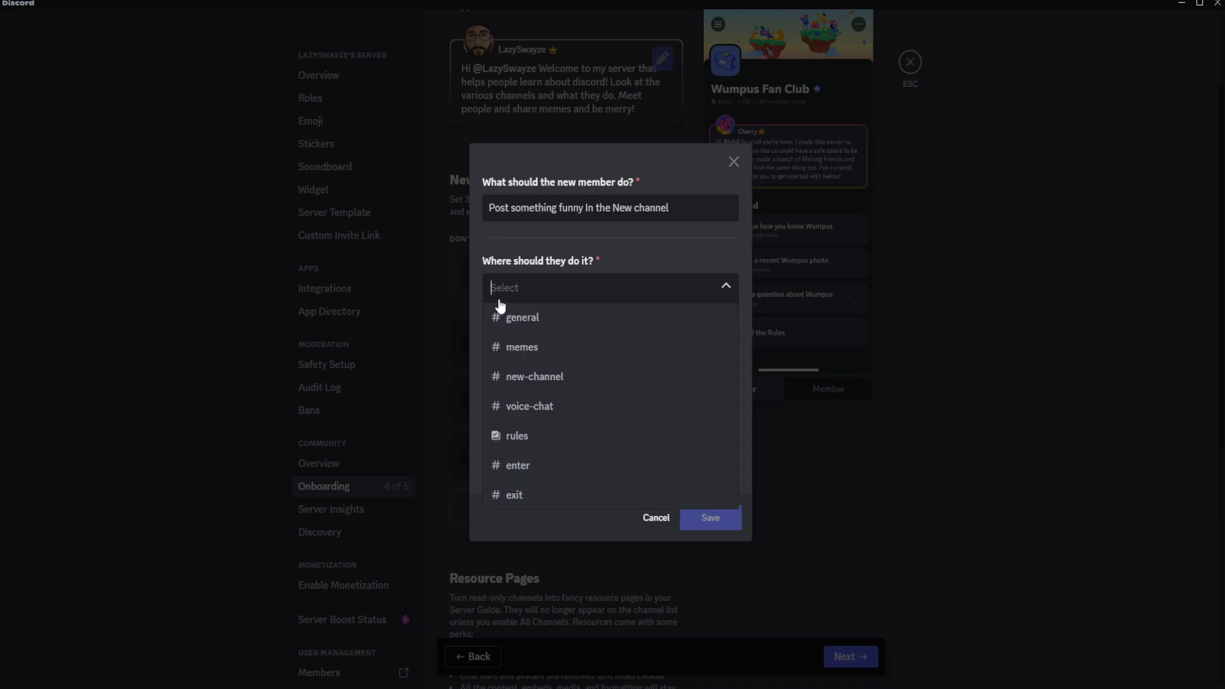
click(546, 376)
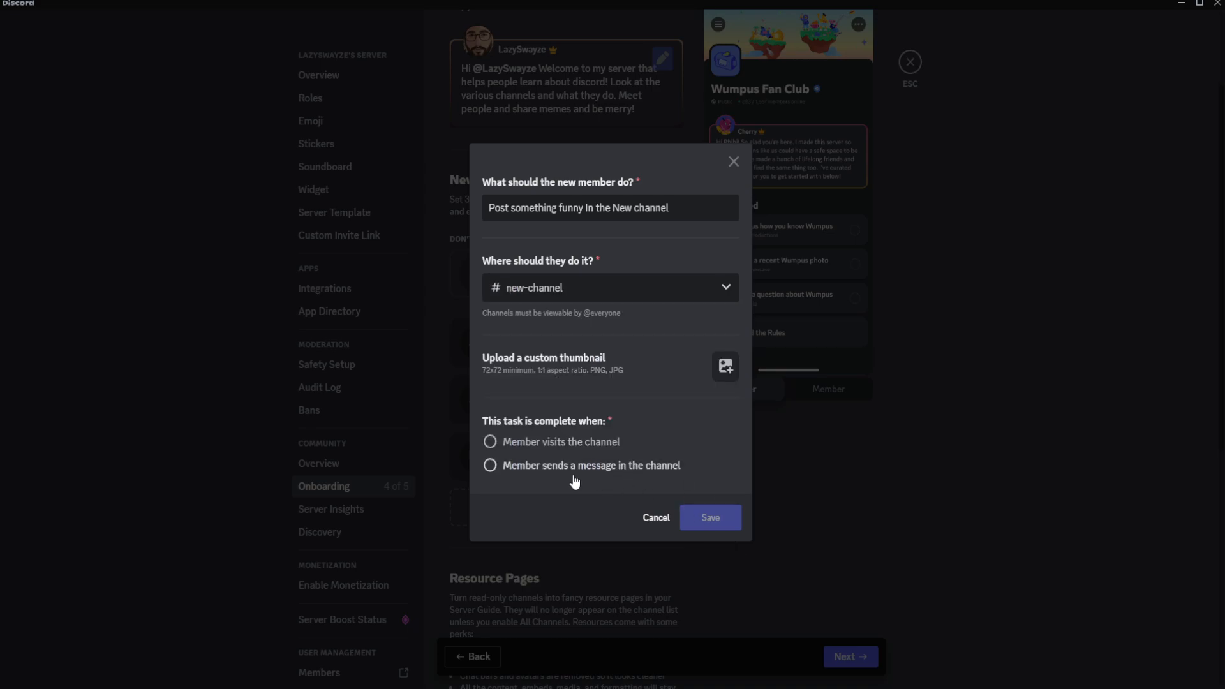
click(556, 443)
click(723, 519)
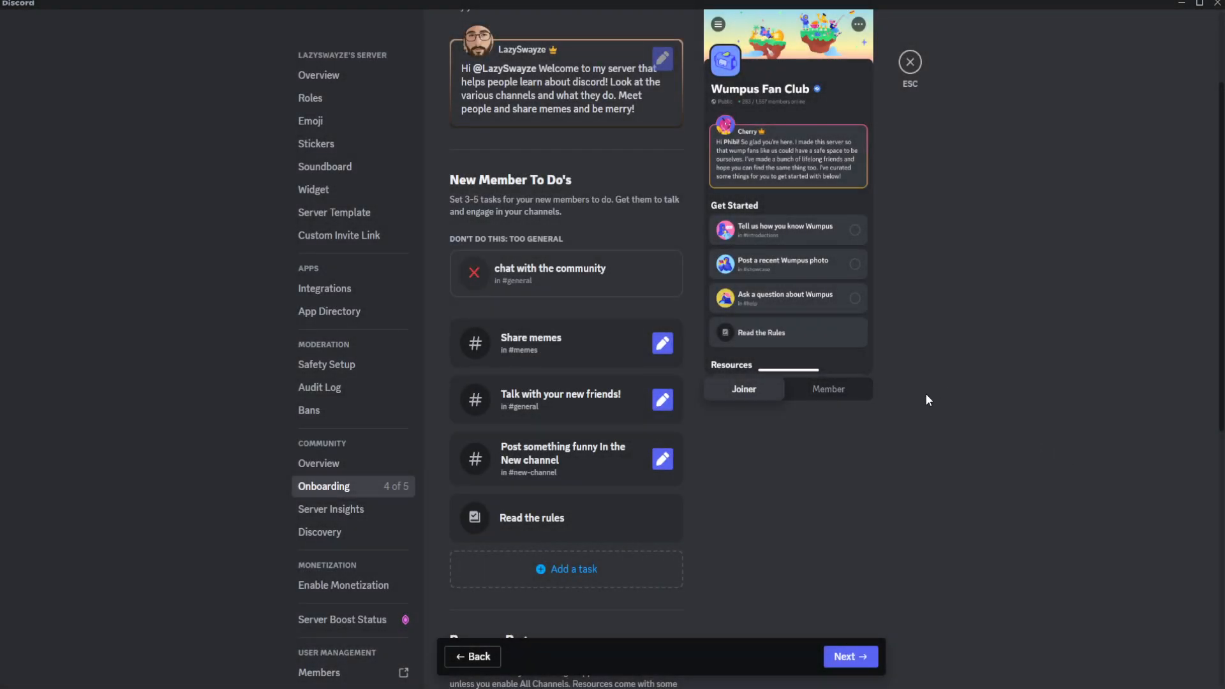
Proceed from the Server Guide to the Review stage and enable Onboarding for the server.
scroll(908, 364, down, 8)
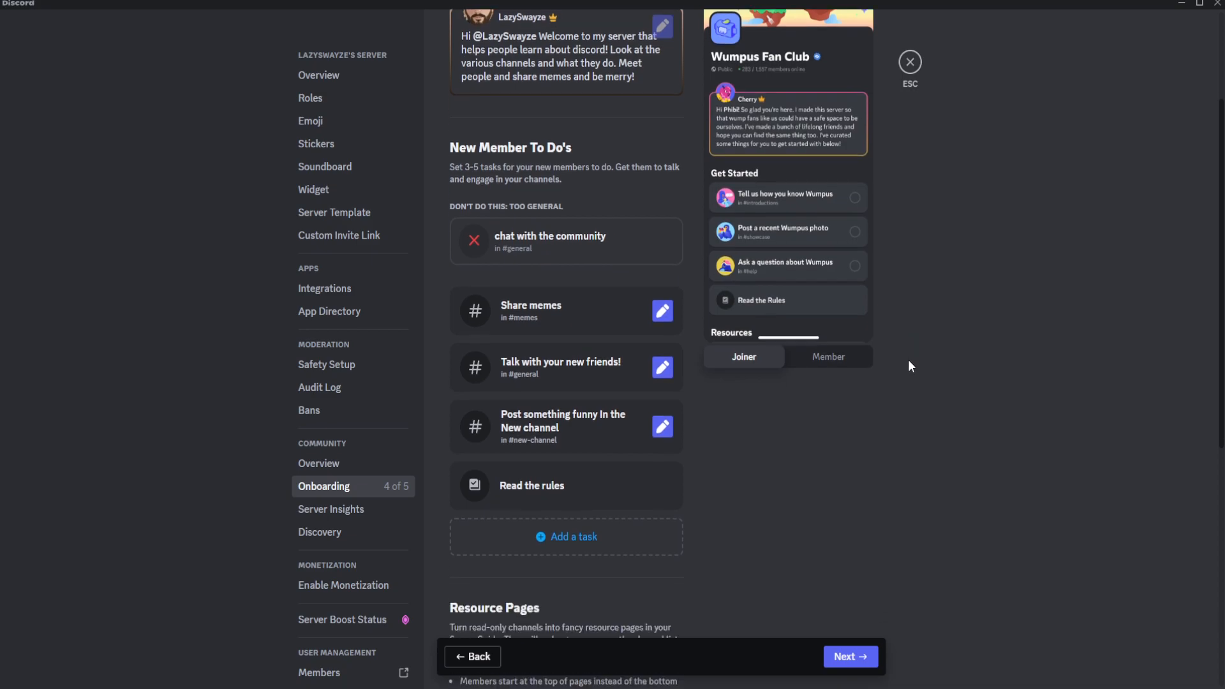
click(848, 656)
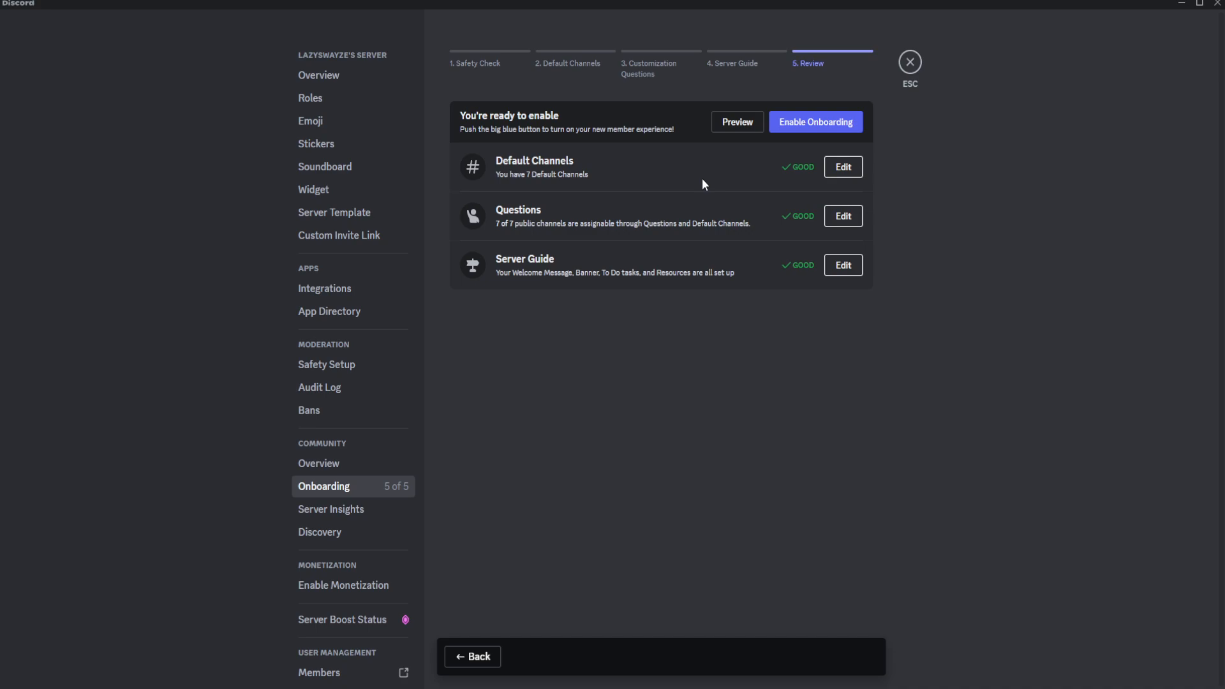
click(828, 126)
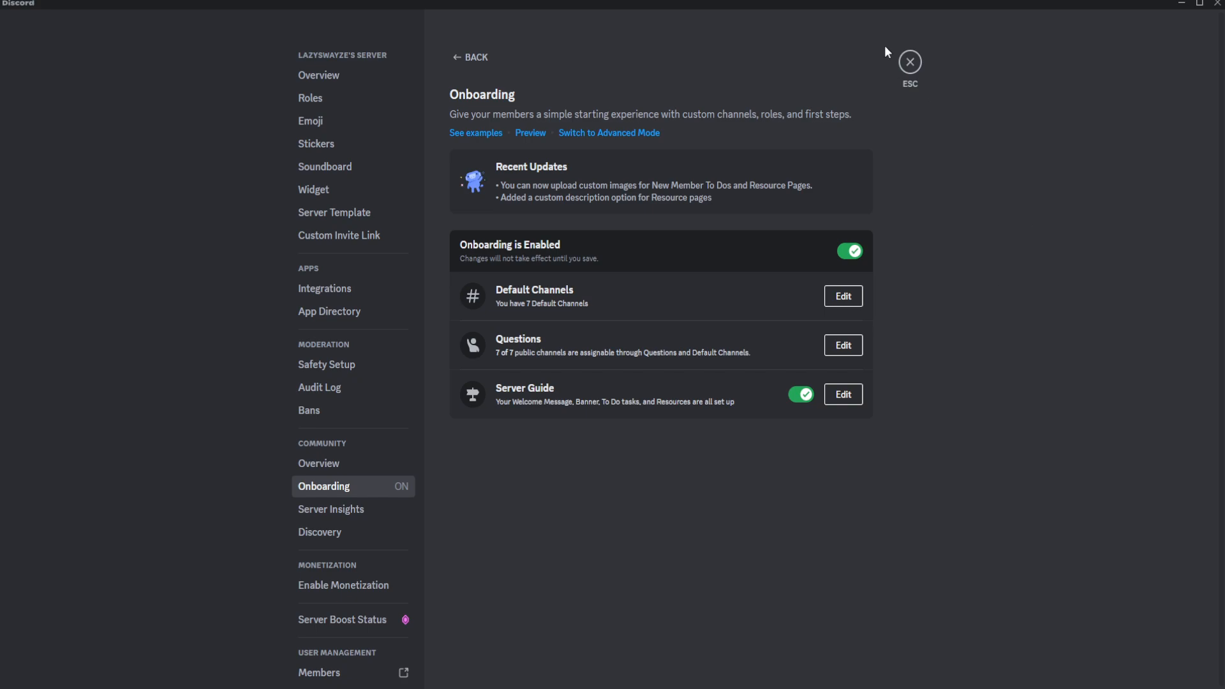
Leave the server settings and view the system messages in the moderator-only channel.
click(908, 62)
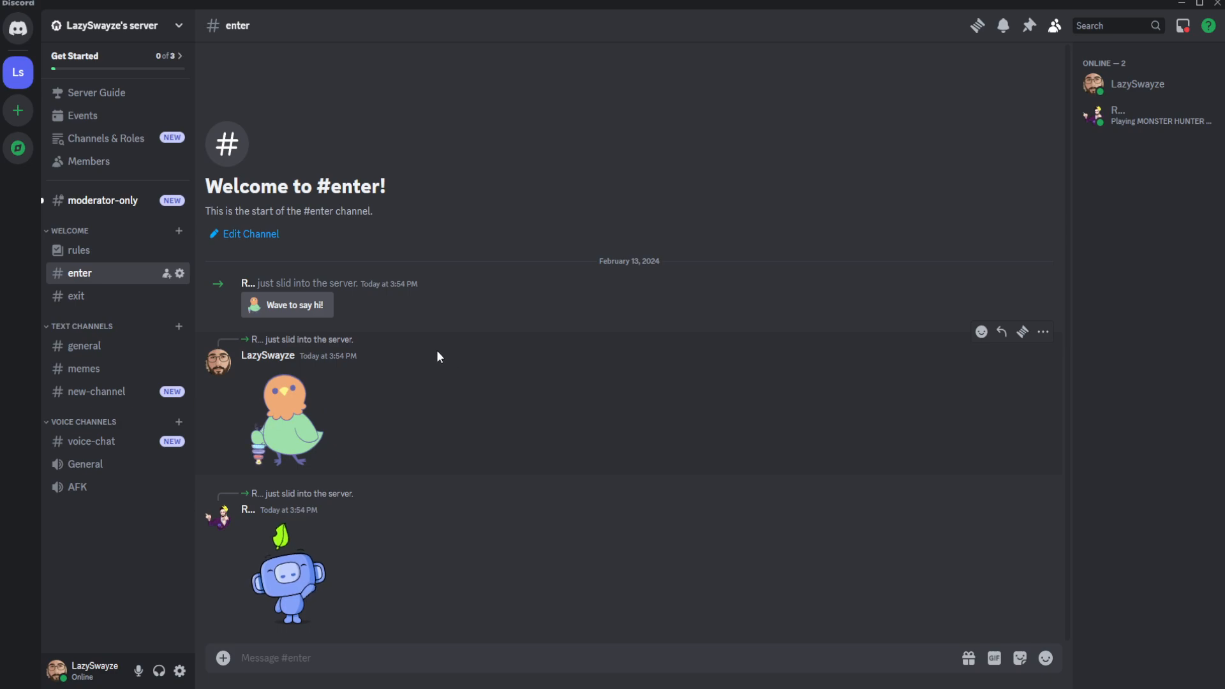
click(105, 201)
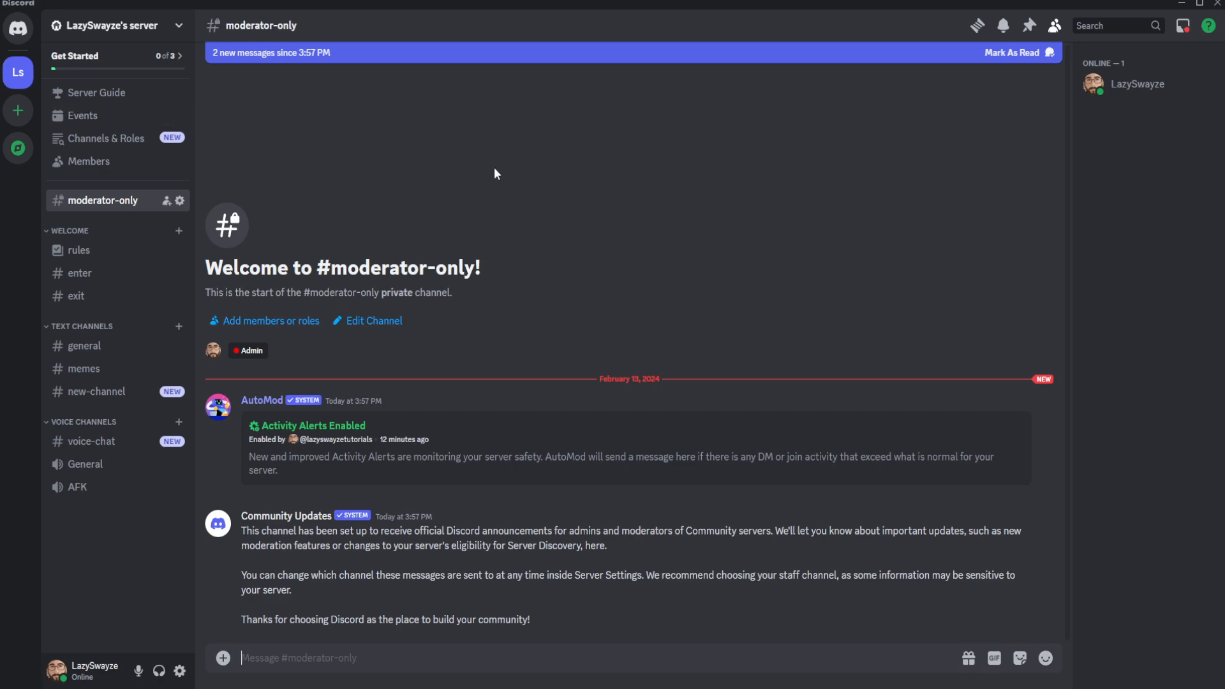
Open the Server Guide and complete its three Get Started tasks by visiting the memes, general and new-channel channels from it.
click(115, 95)
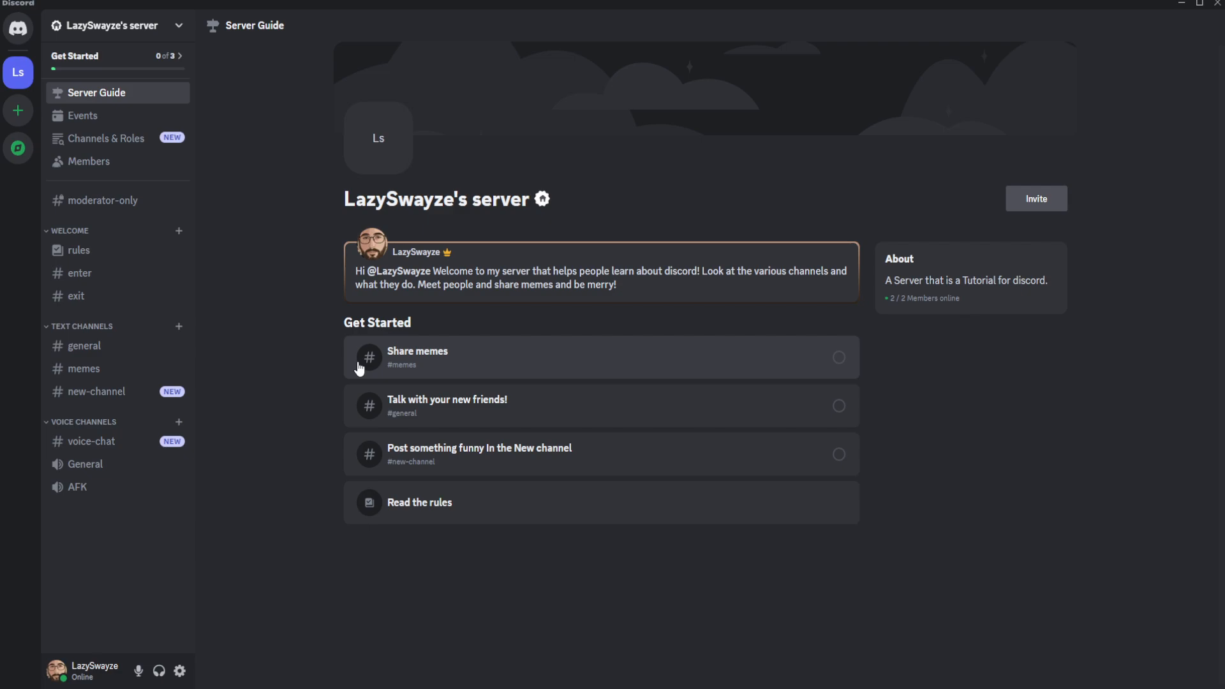
click(592, 361)
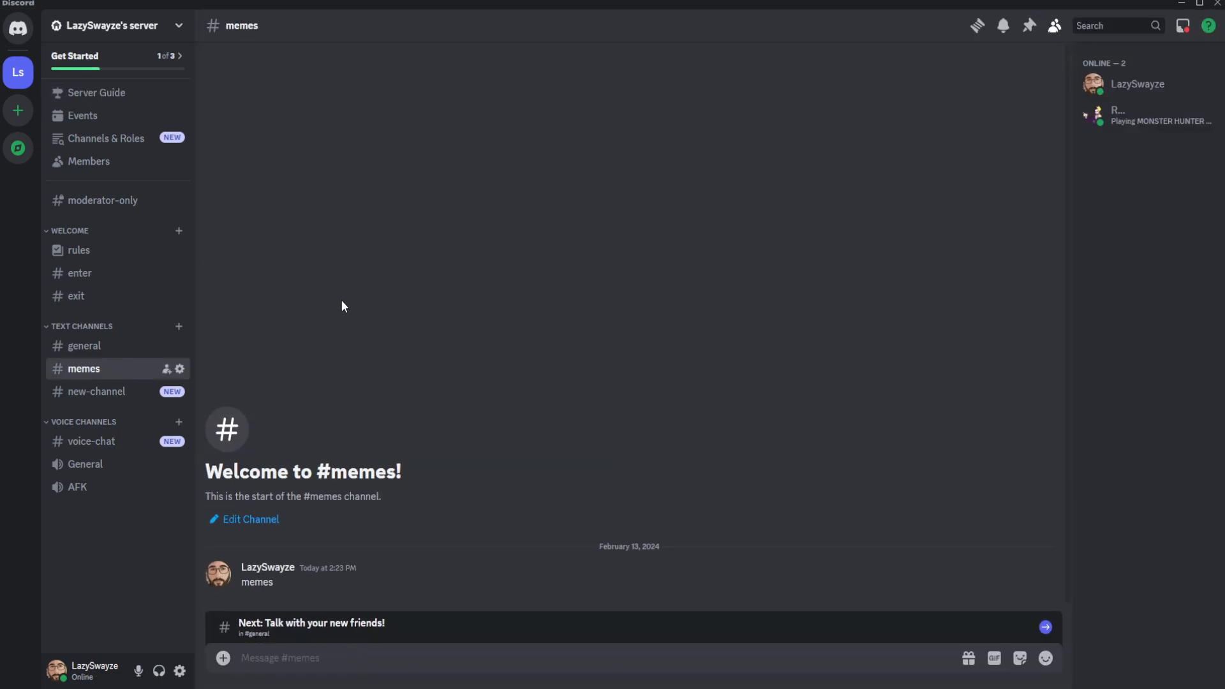
click(104, 97)
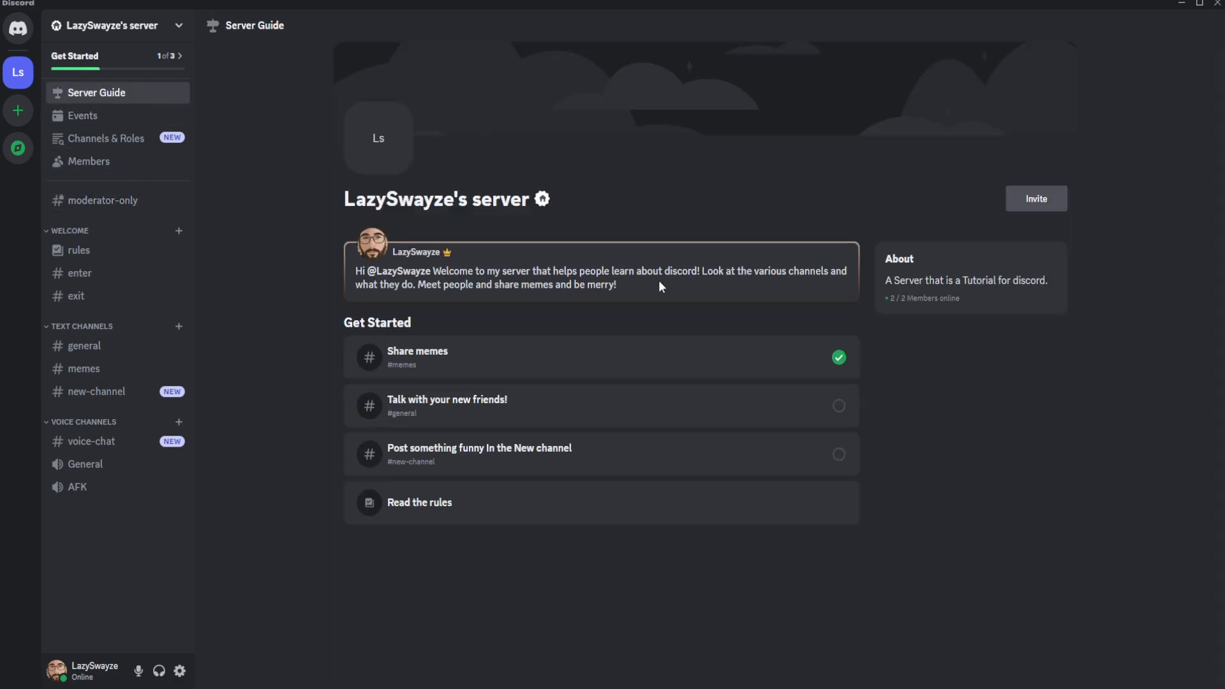
click(604, 418)
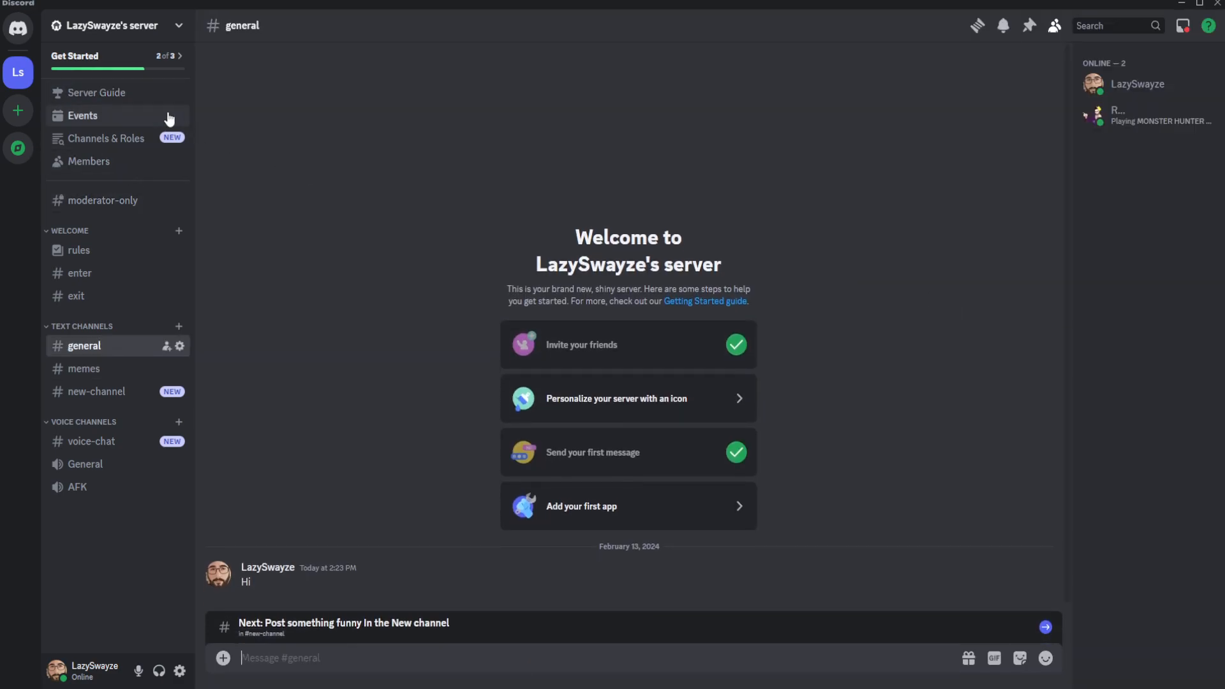
click(82, 61)
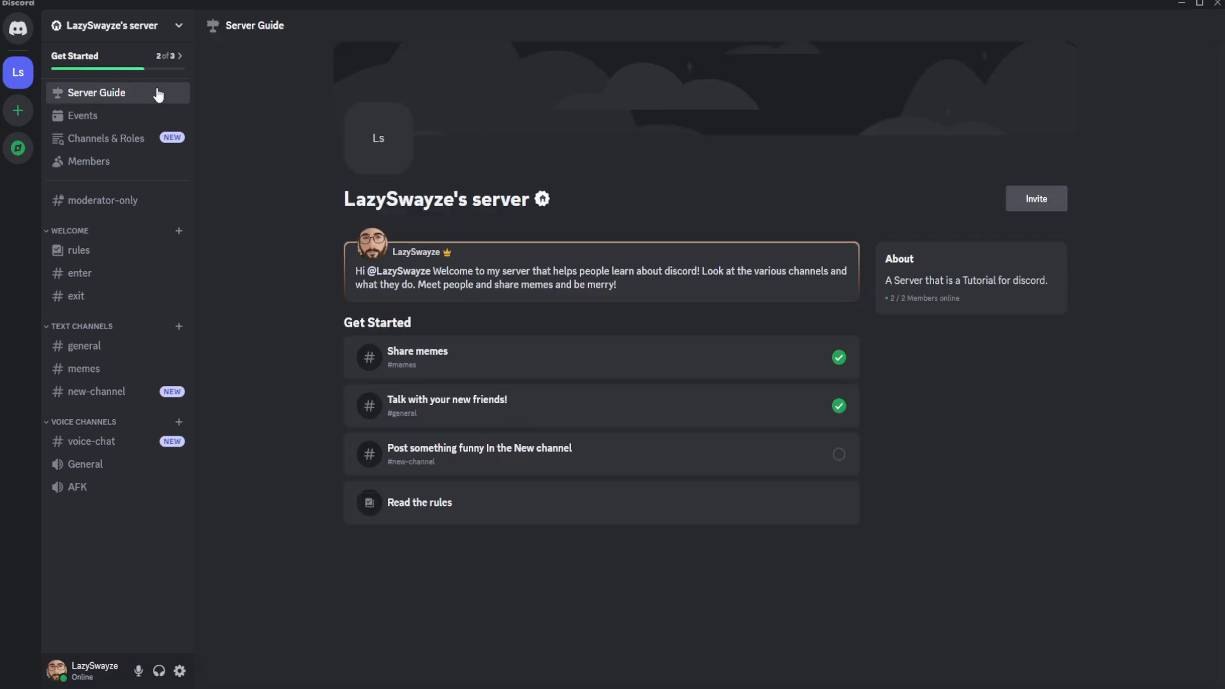
click(568, 461)
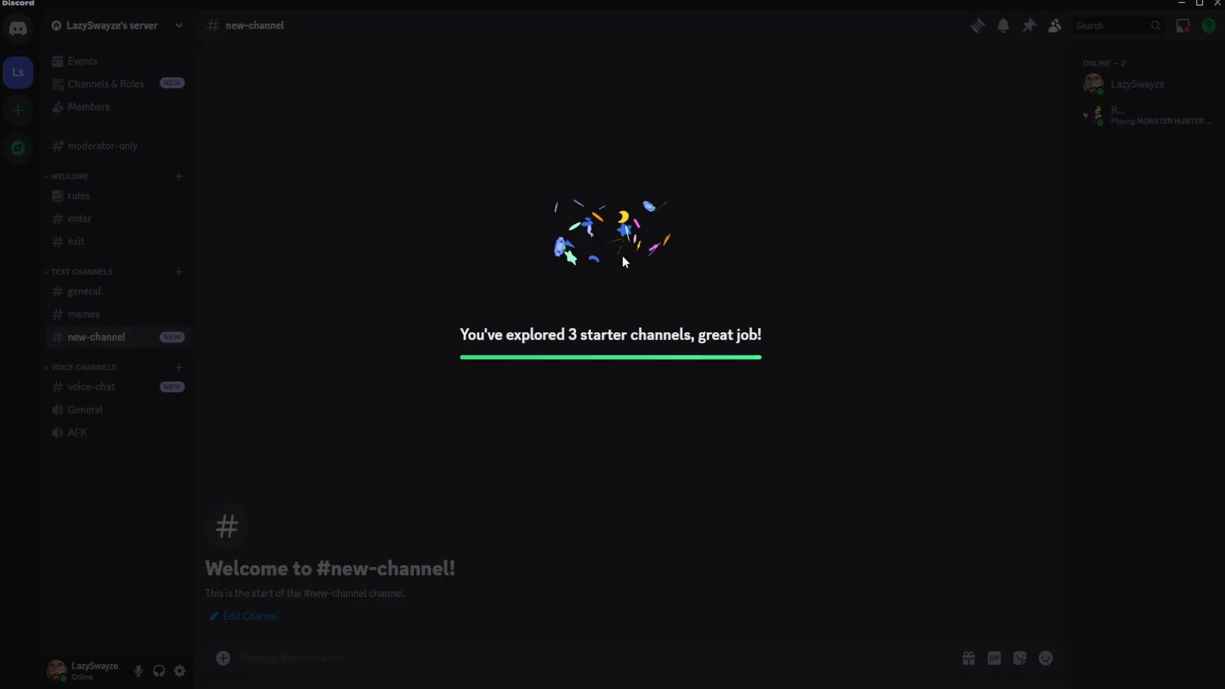